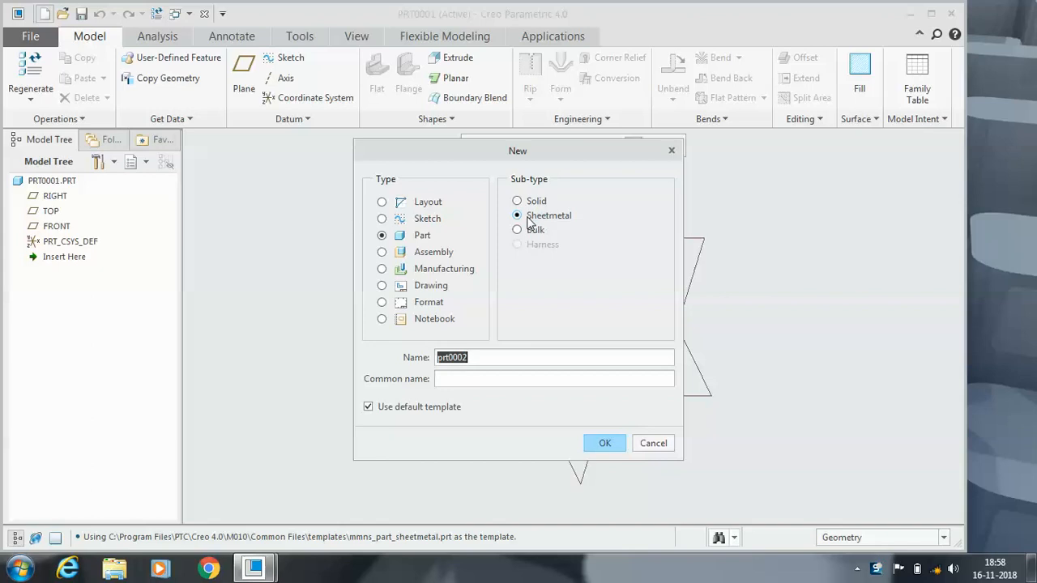
Create a new sheetmetal part without the default template, picking a part template instead
left_click(387, 409)
left_click(596, 439)
left_click(401, 208)
left_click(556, 444)
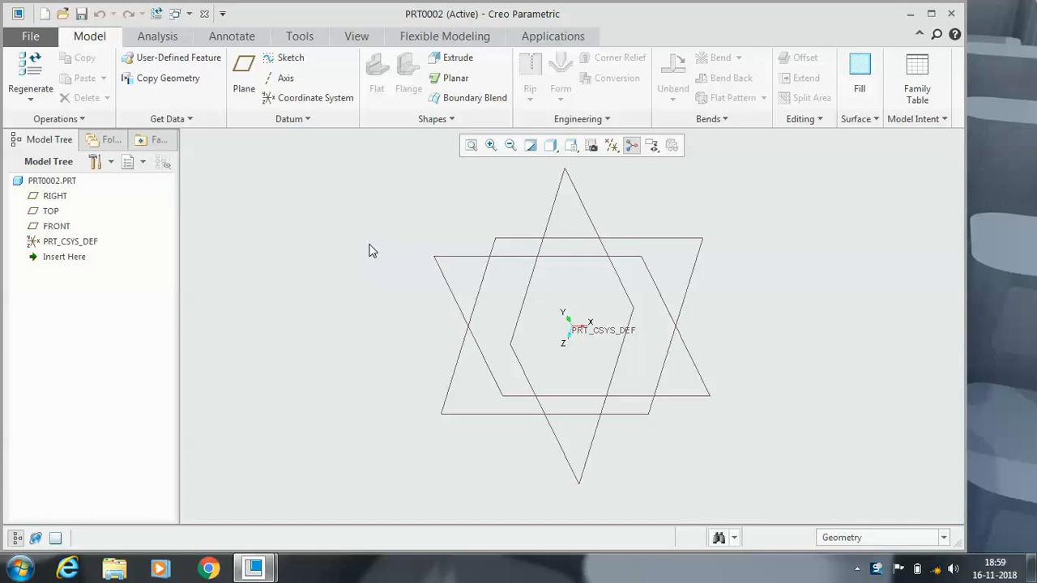
Start a Planar wall with an internal sketch on the FRONT plane, viewed square to the sketch
left_click(446, 80)
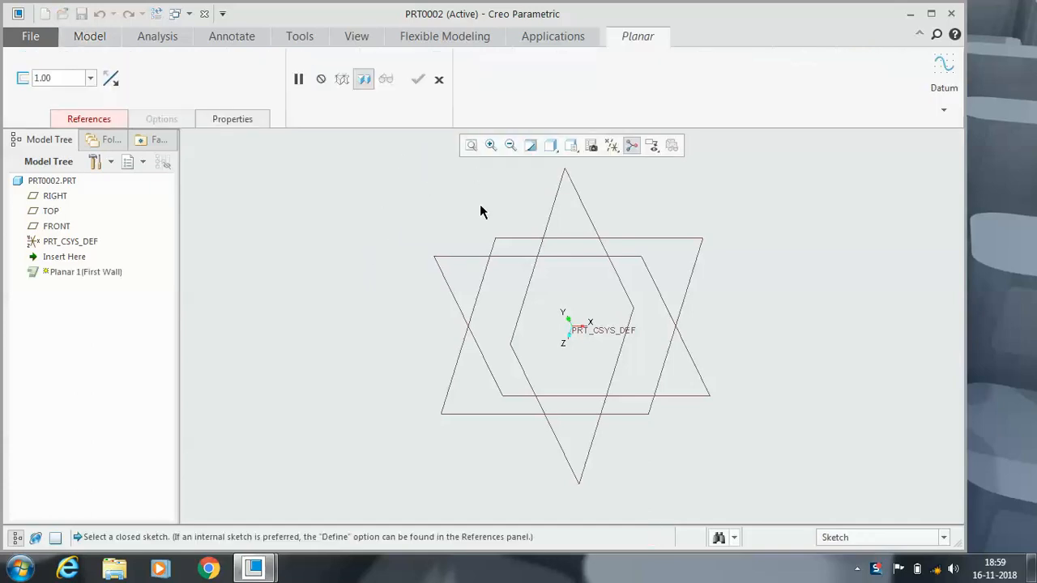
left_click(446, 260)
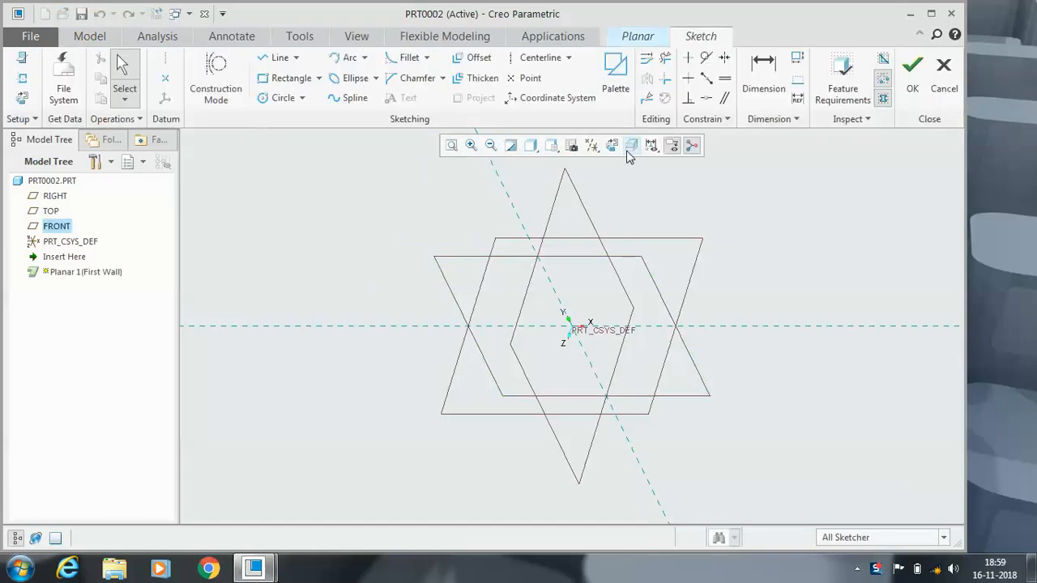
left_click(613, 145)
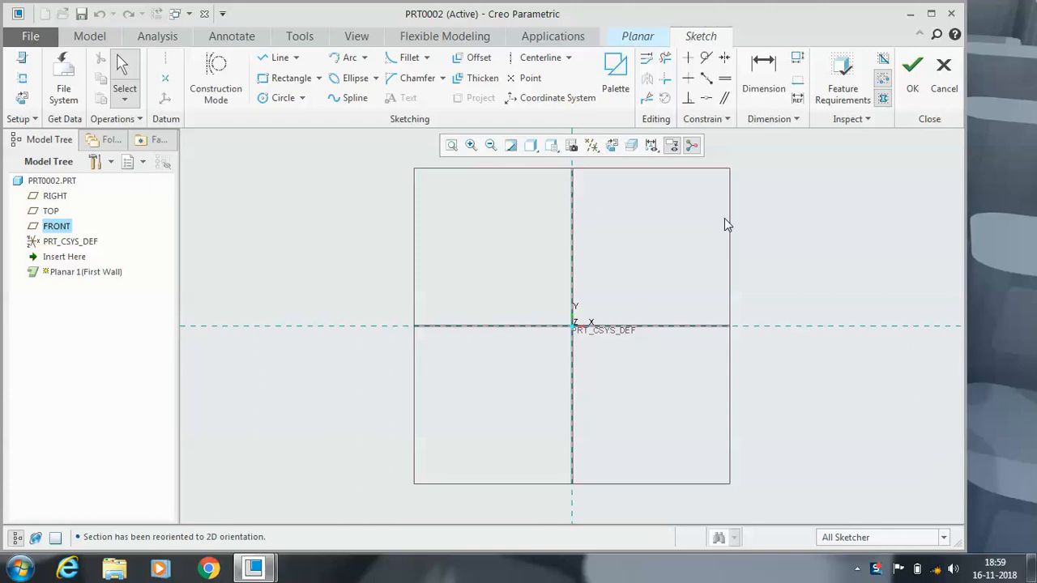
Sketch a closed L-shaped profile from the origin, about 372 wide, with a right arm about 124 long and 94 high and a step about 91 high
scroll(537, 237, "up", 2)
scroll(598, 217, "down", 2)
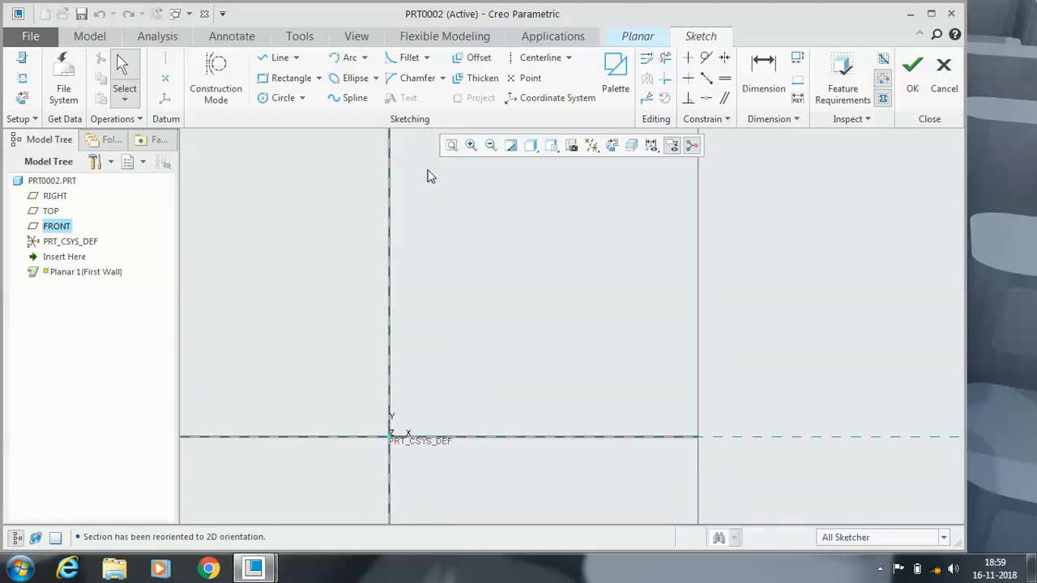
left_click(278, 57)
left_click(392, 437)
left_click(841, 437)
left_click(841, 323)
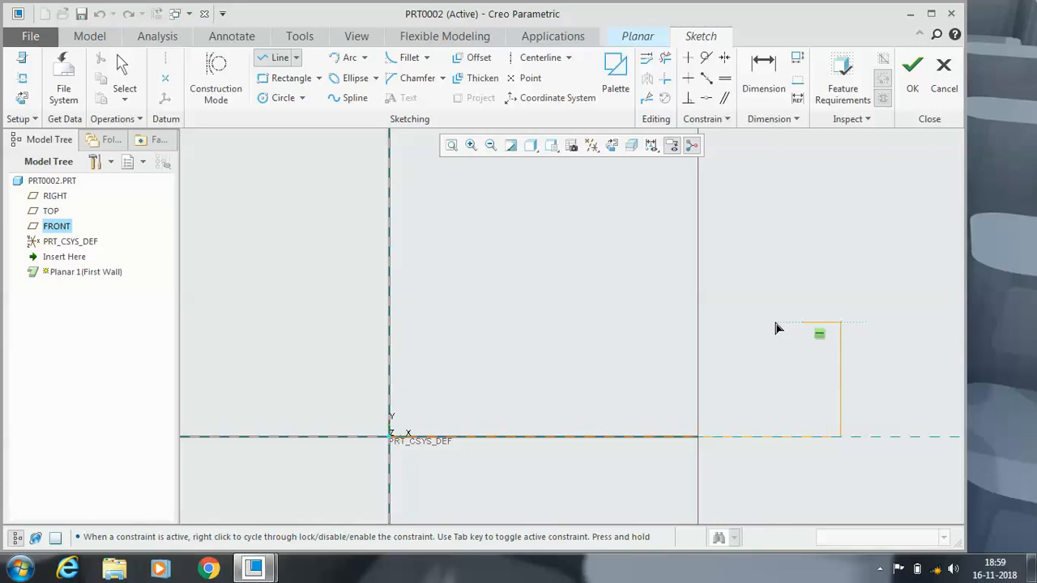
left_click(691, 322)
left_click(691, 212)
left_click(390, 213)
left_click(390, 437)
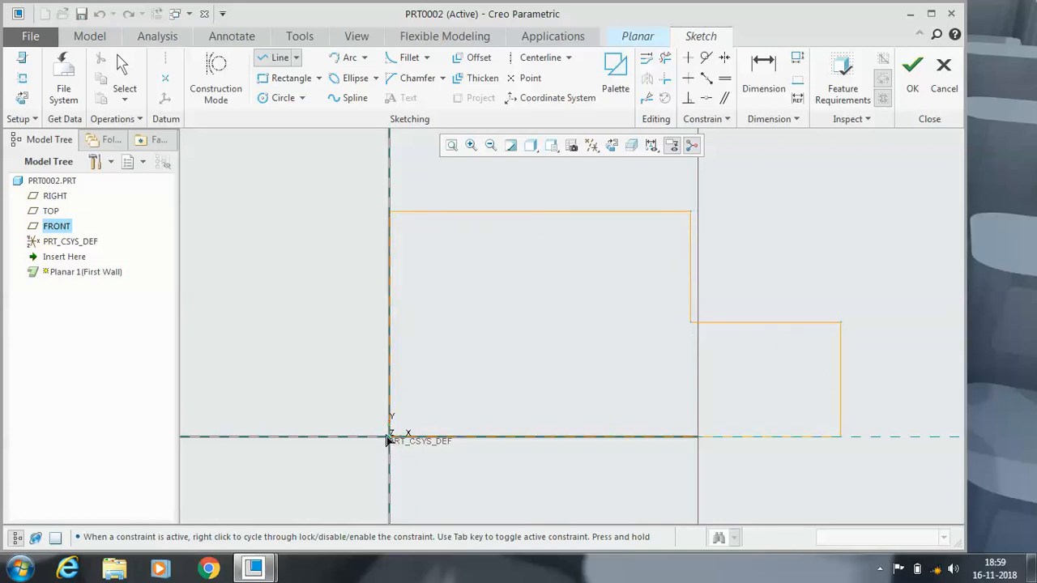
middle_click(370, 428)
scroll(348, 343, "down", 4)
scroll(409, 338, "up", 3)
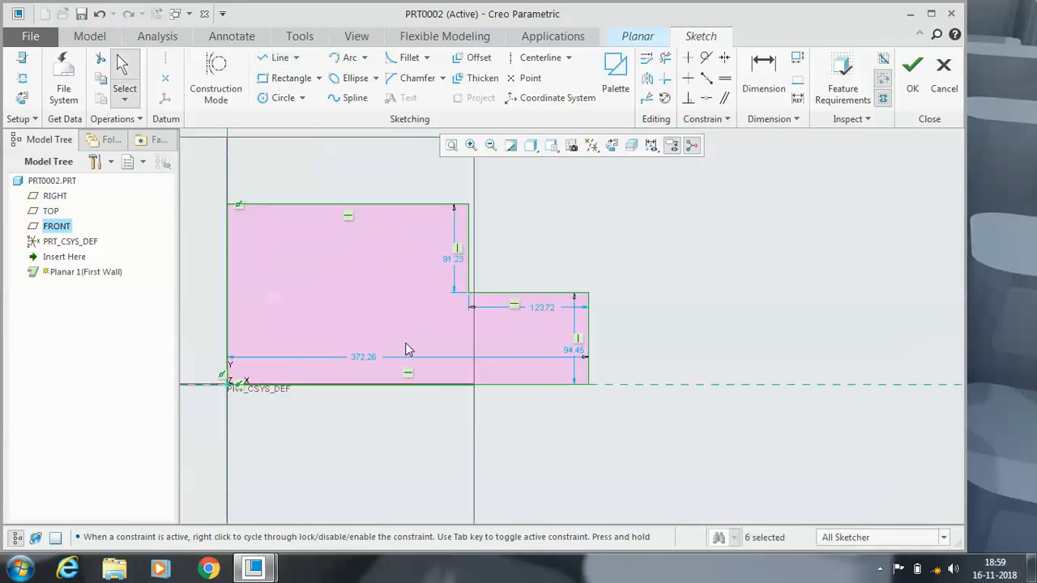
Move the four profile dimensions outside the shape so they are easy to read
left_click_drag(359, 357, 413, 424)
left_click_drag(578, 359, 658, 343)
left_click_drag(532, 312, 539, 272)
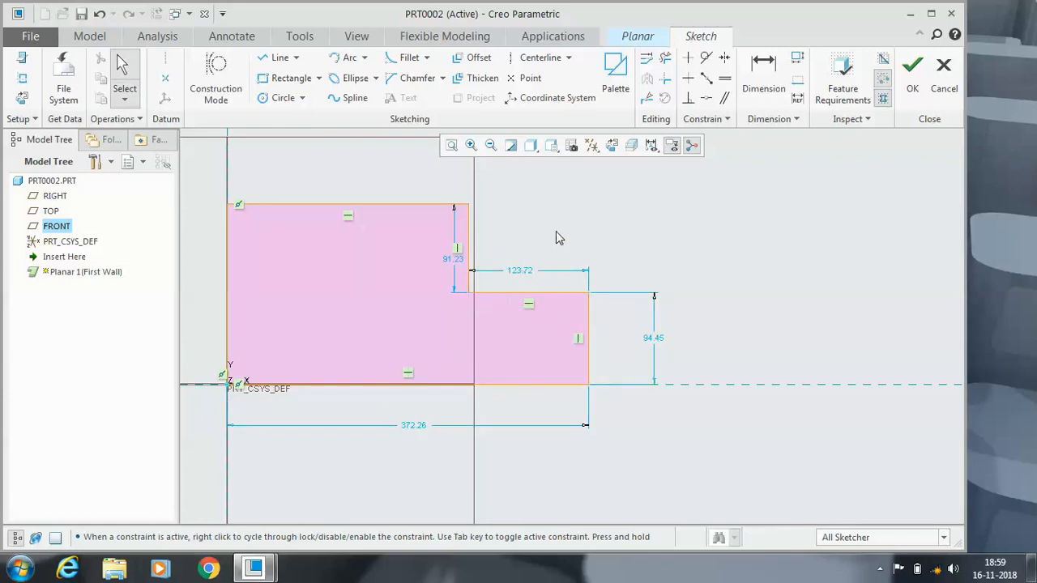
left_click_drag(462, 267, 523, 245)
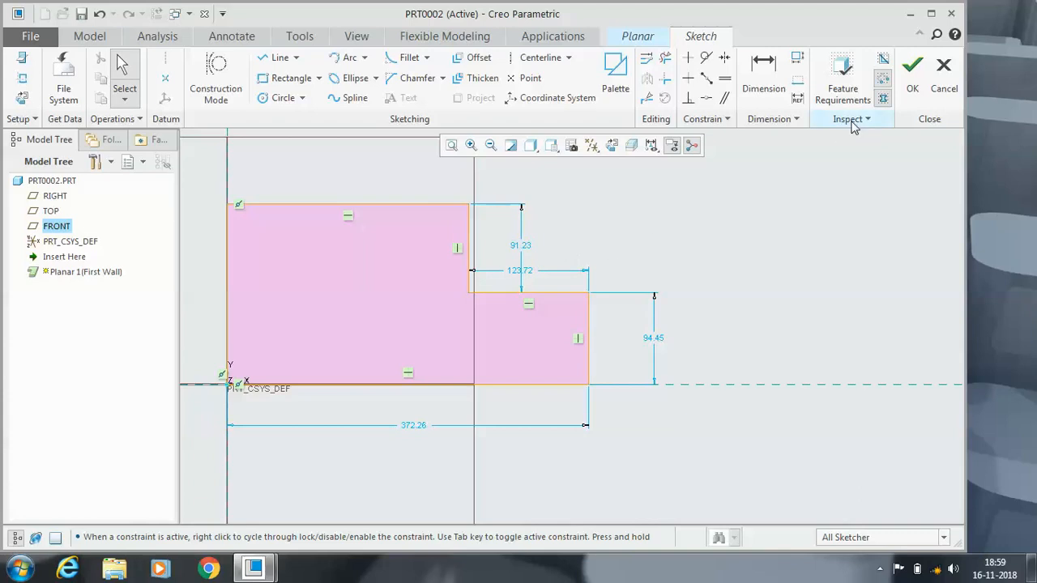
Accept the sketch and complete the planar wall with a thickness of 2
left_click(912, 68)
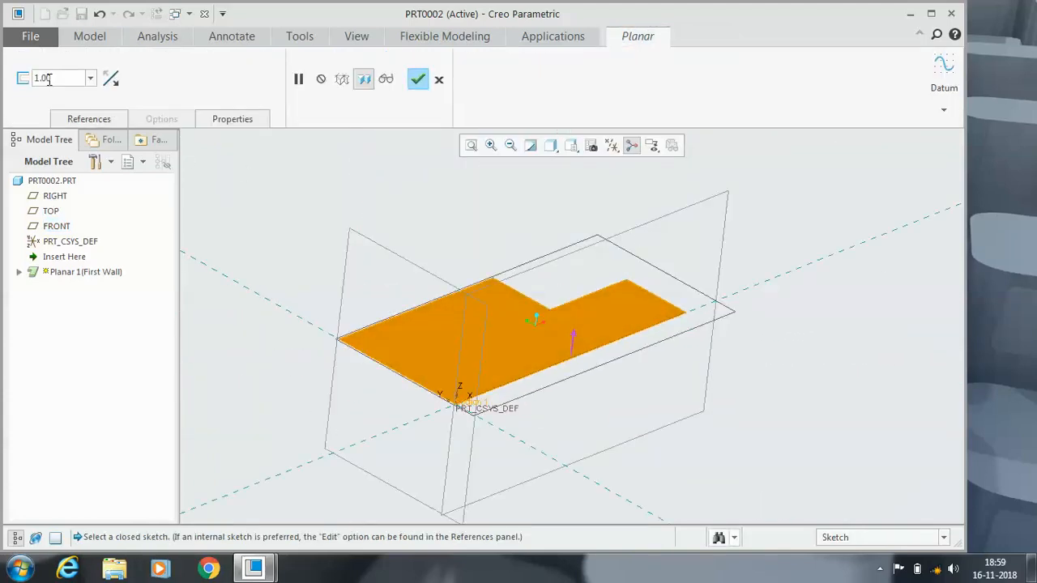
type("2")
key("Return")
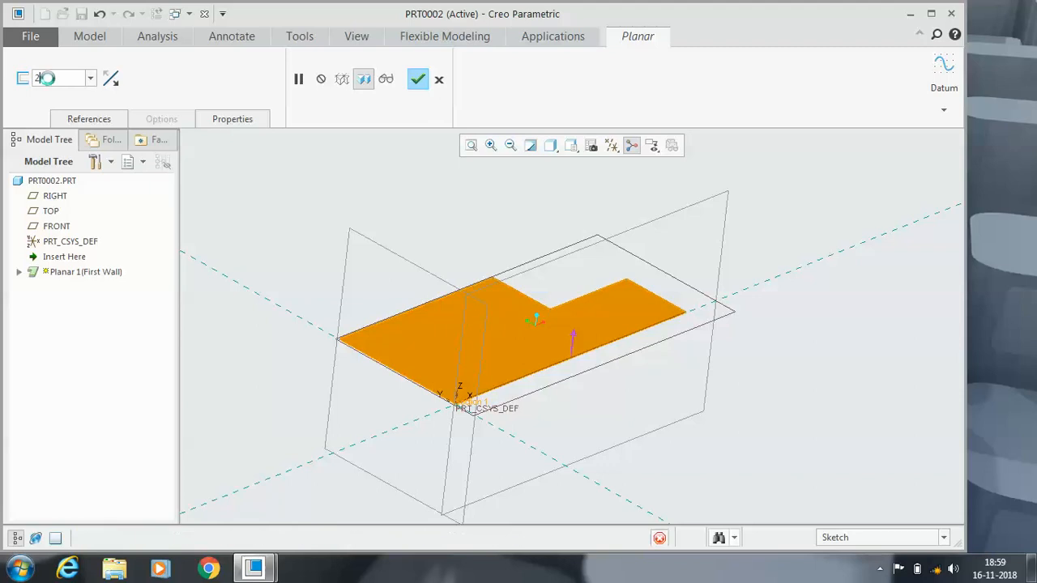
left_click(416, 79)
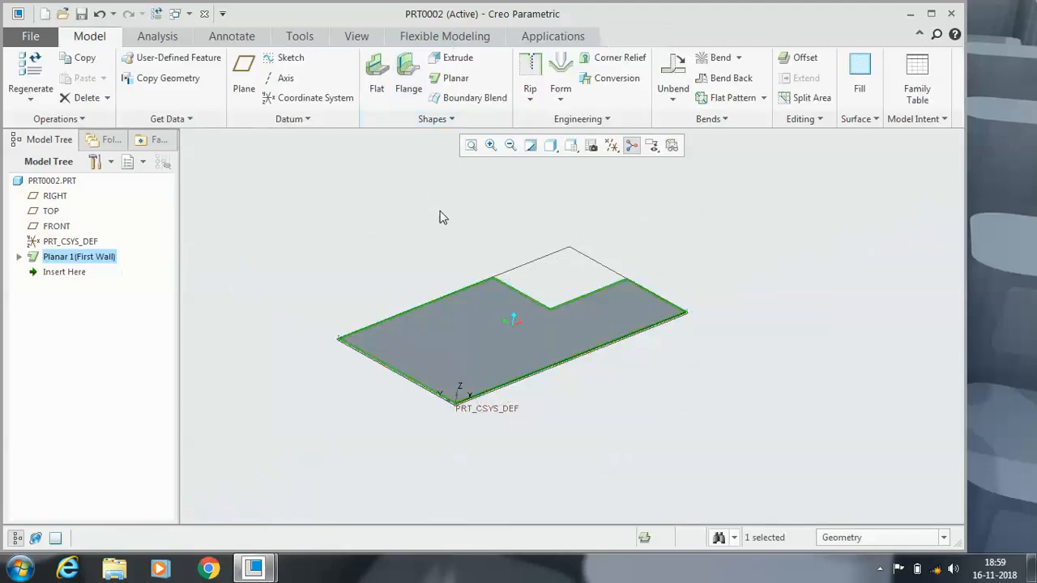
scroll(486, 328, "down", 5)
middle_click_drag(473, 327, 421, 276)
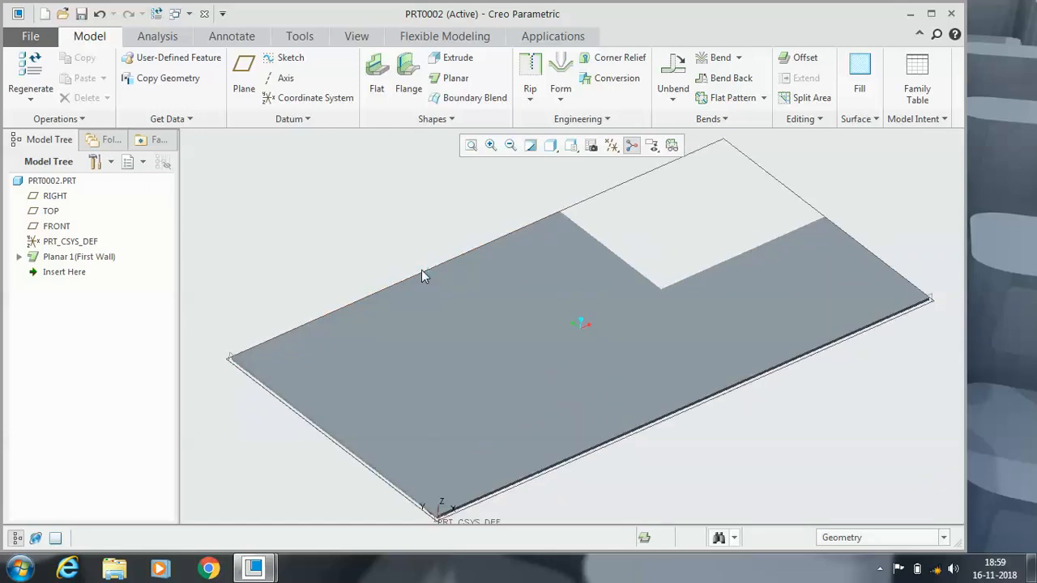
middle_click_drag(424, 276, 427, 269)
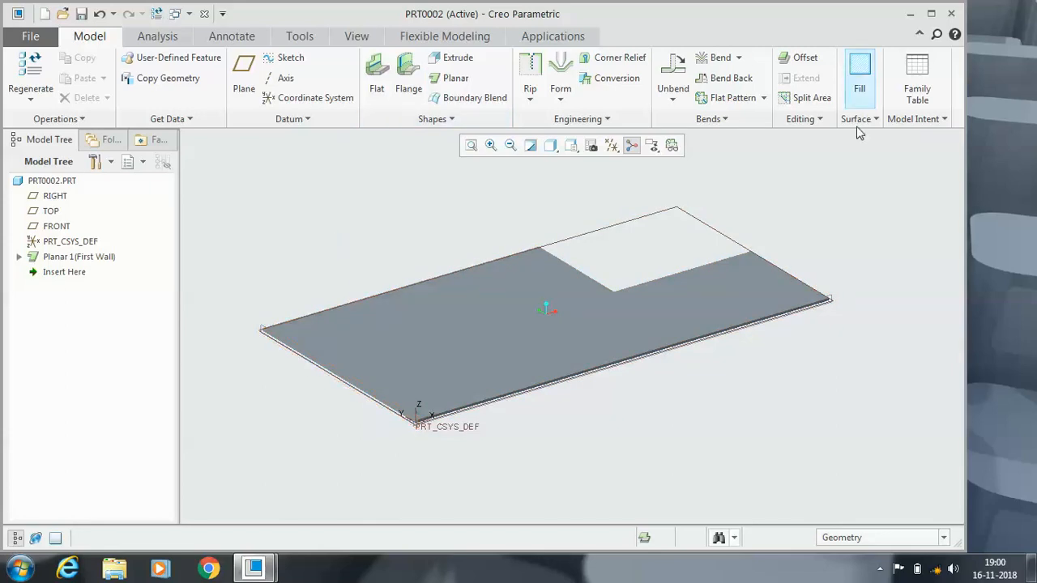
left_click(379, 78)
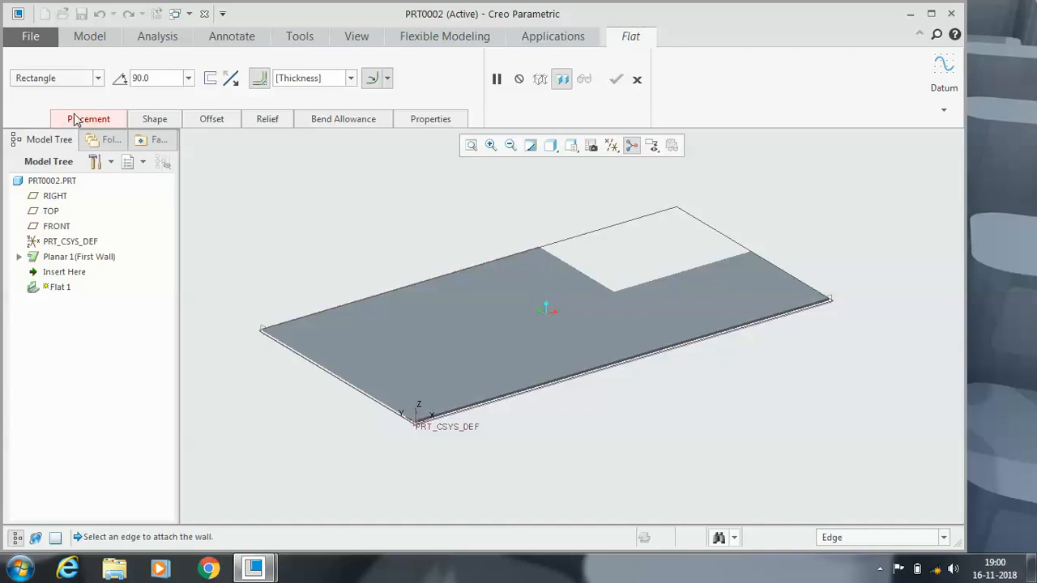
left_click(74, 81)
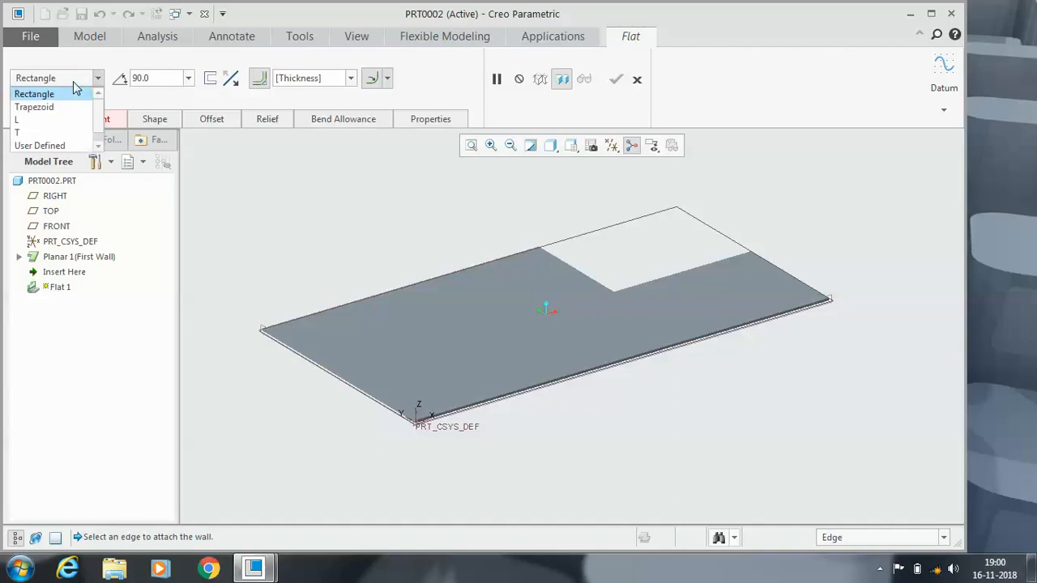
left_click(73, 82)
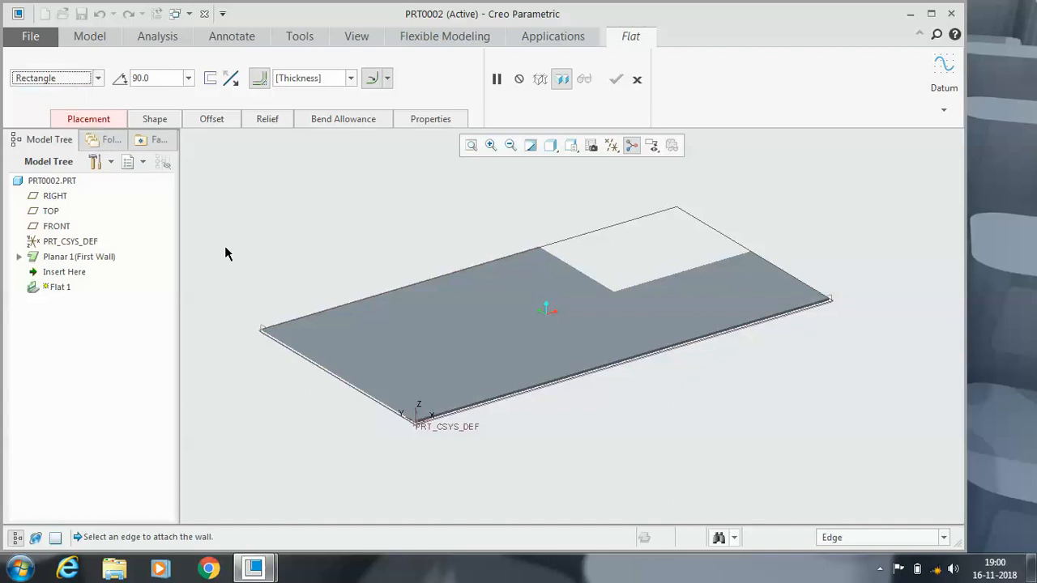
left_click(307, 362)
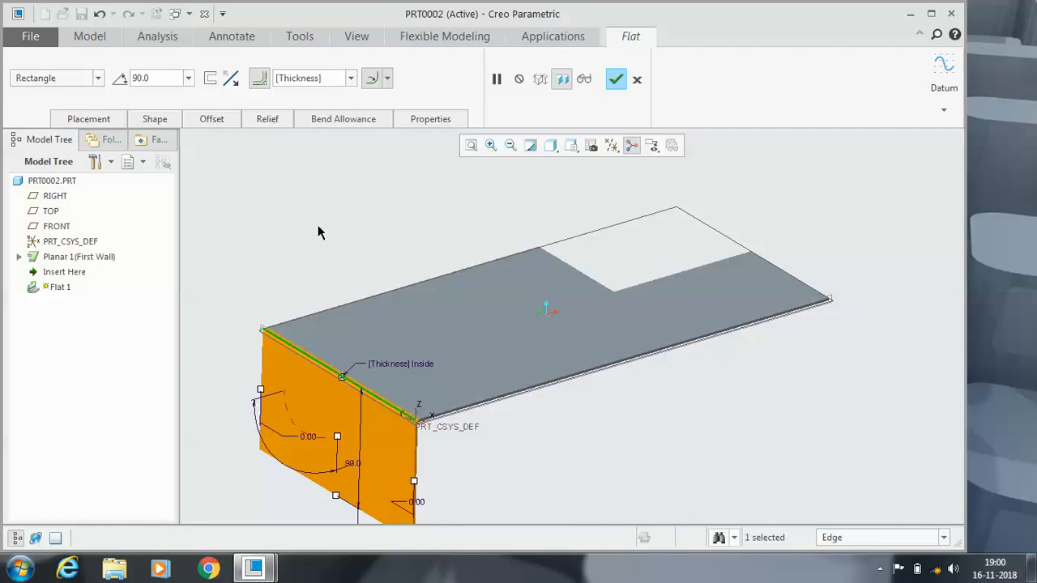
left_click(637, 79)
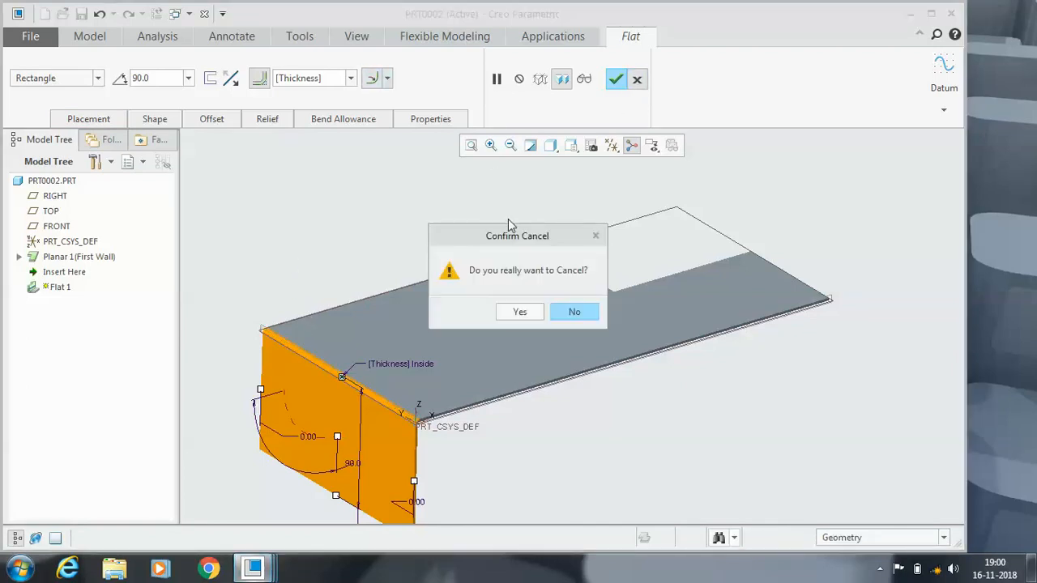
left_click(519, 312)
Attach a rectangular Flat wall to the plate's short straight end by the origin, rising upward at 90 degrees
left_click(376, 85)
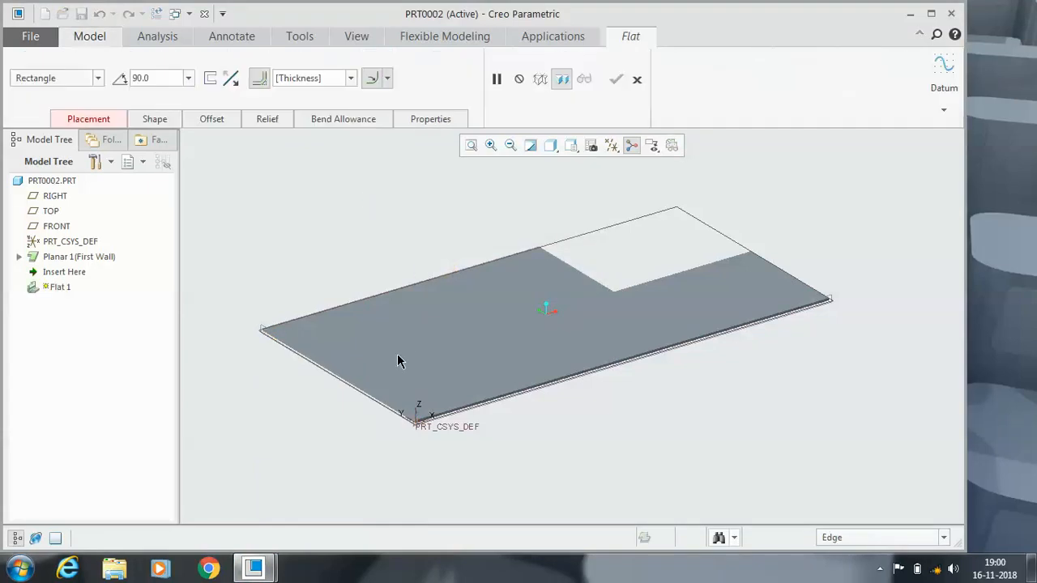
scroll(284, 407, "up", 5)
scroll(324, 358, "up", 3)
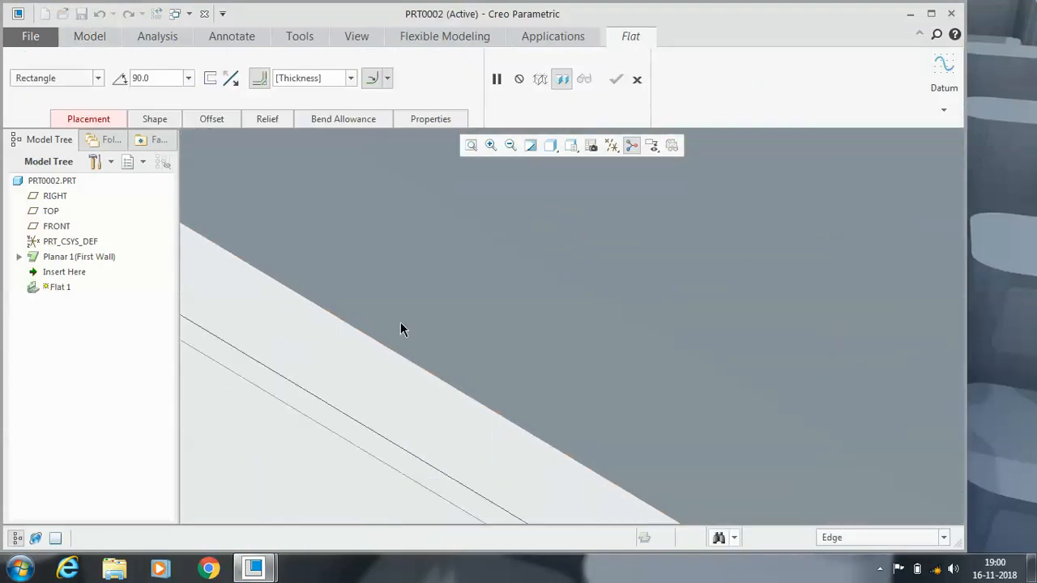
left_click(432, 380)
scroll(418, 386, "down", 8)
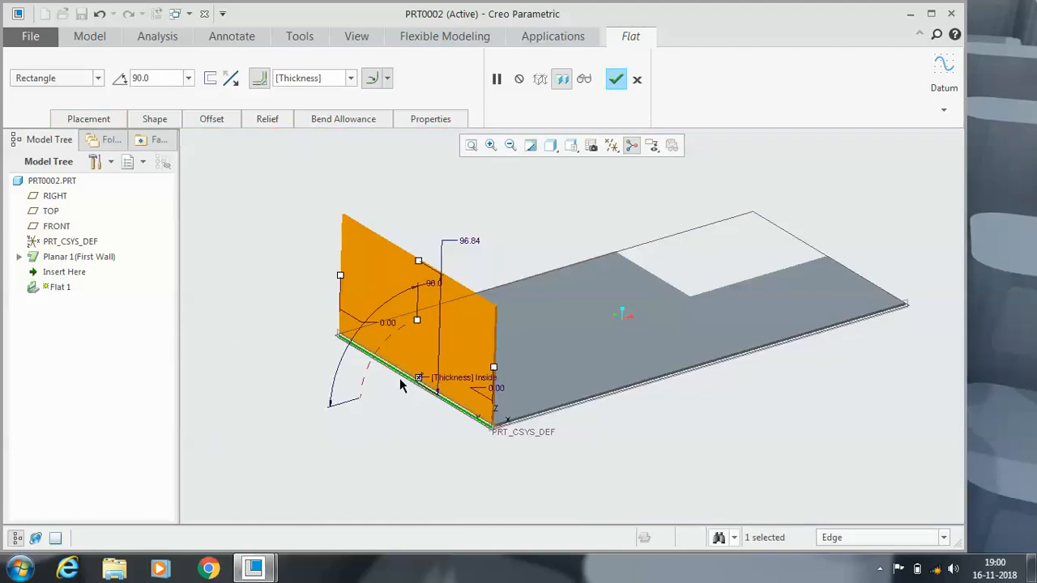
Inset the sides of the flat wall by about 29.60 at the origin end and 40.50 at the other end
middle_click_drag(400, 382, 409, 371)
left_click_drag(559, 347, 523, 326)
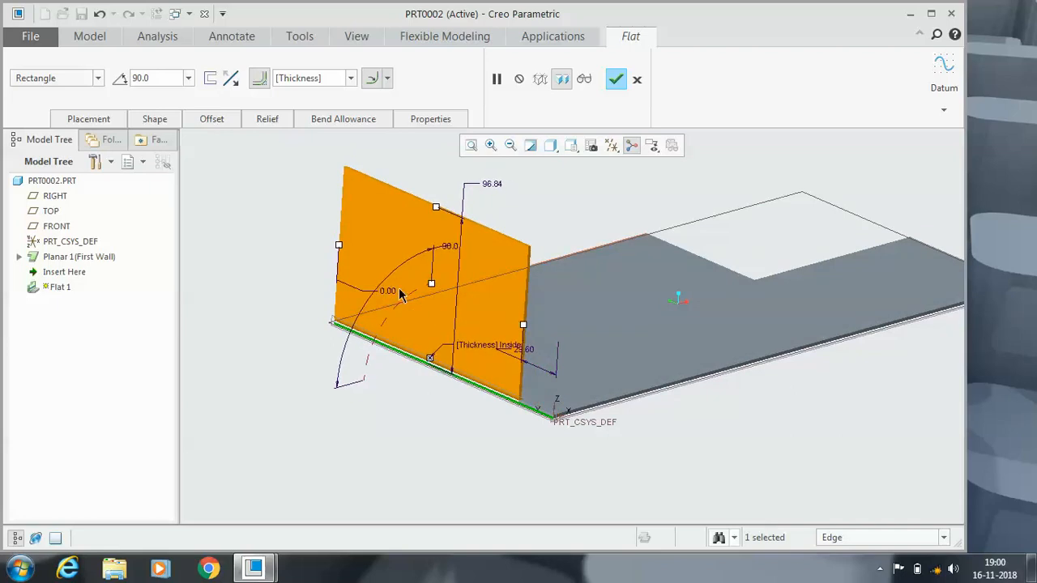
left_click_drag(339, 246, 387, 265)
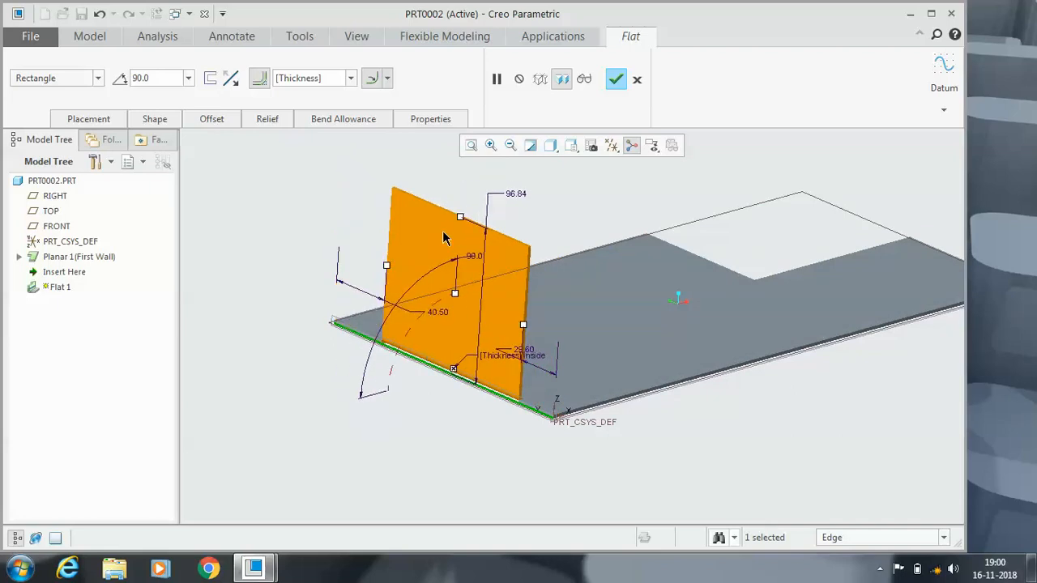
Change the bend angle of the flat wall to 107 degrees
left_click_drag(464, 236, 463, 246)
middle_click_drag(527, 310, 475, 308)
left_click_drag(365, 288, 386, 308)
middle_click_drag(381, 344, 377, 381)
Set the flat wall's bend relief to Rectangular, up to the bend with a width of Thickness, and complete the wall
scroll(387, 414, "down", 4)
scroll(314, 474, "down", 2)
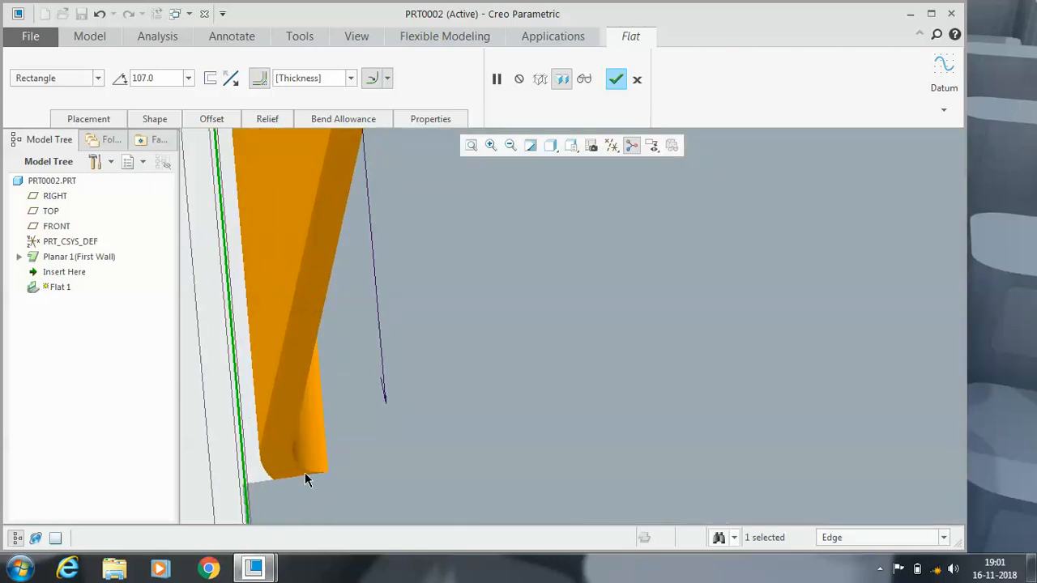
left_click(285, 120)
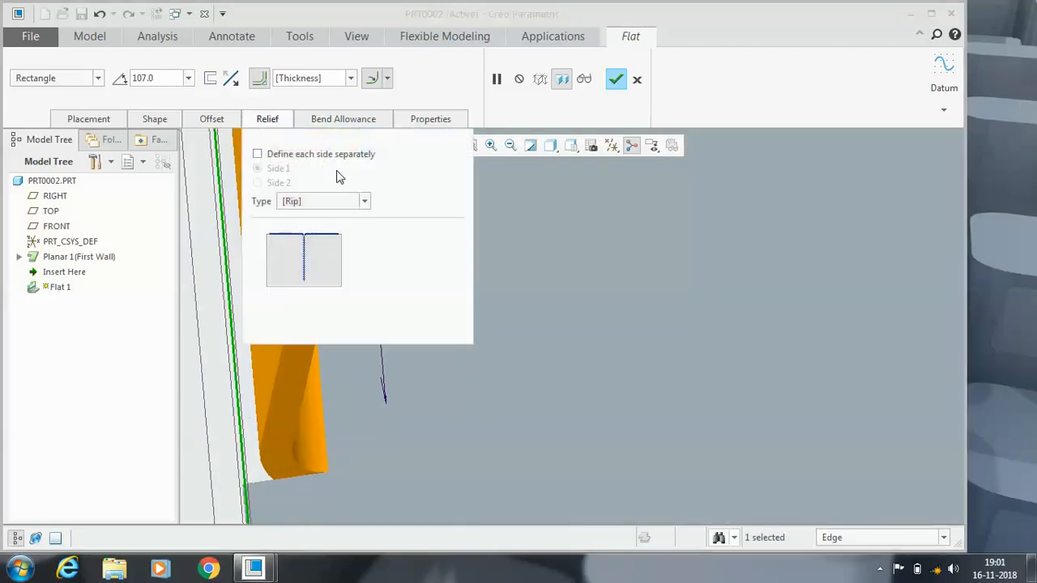
left_click(354, 205)
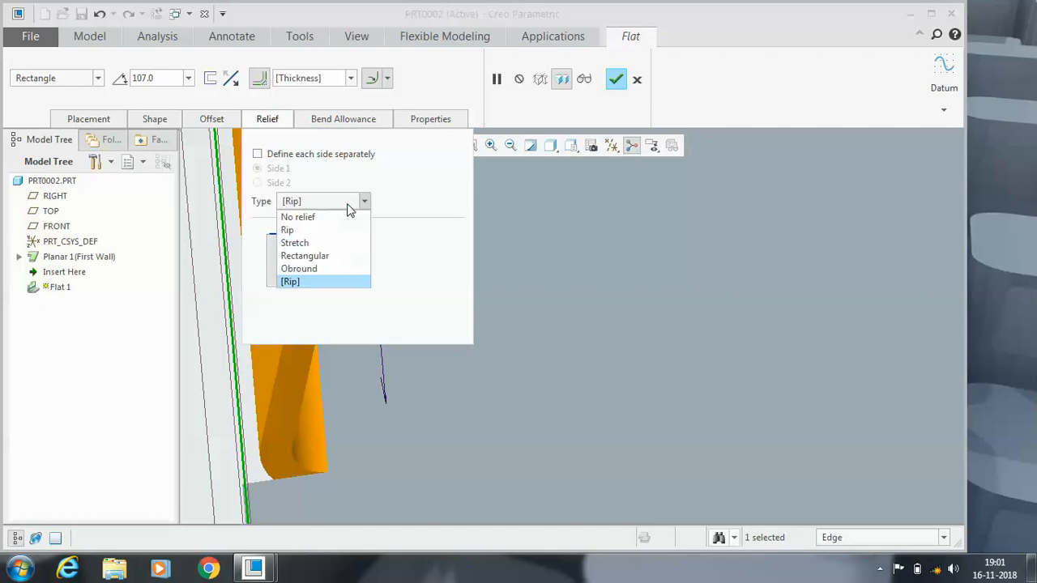
left_click(337, 243)
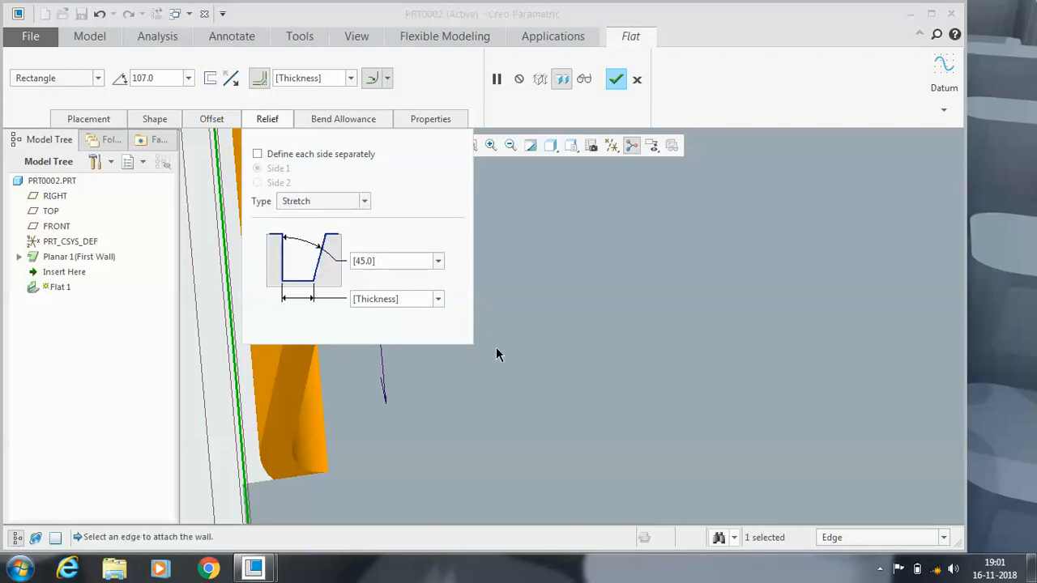
scroll(551, 404, "up", 2)
scroll(387, 317, "down", 1)
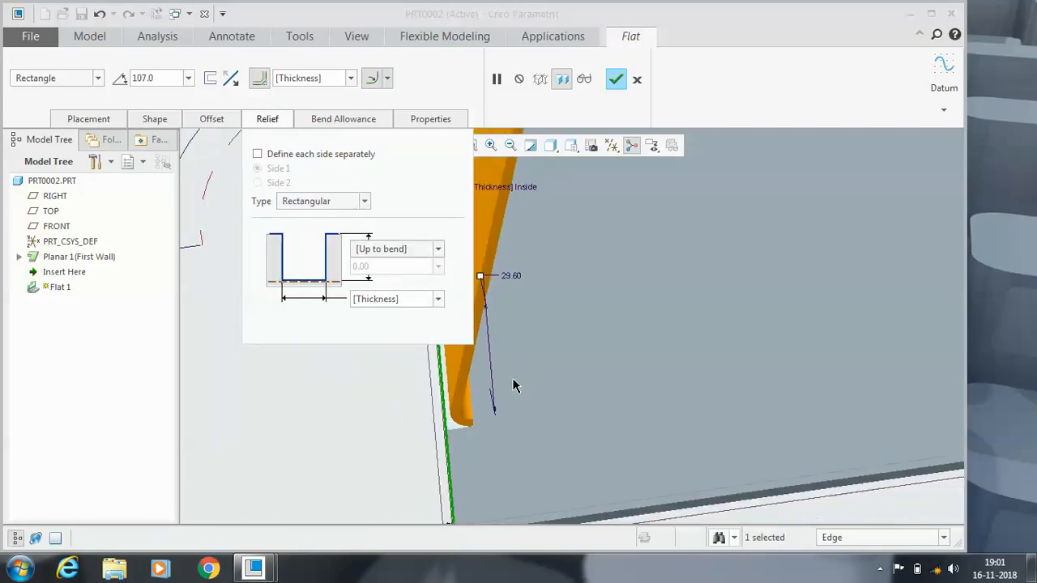
middle_click(465, 399)
Attach a Flat wall to the plate's full-length edge starting at the origin, with a 107-degree bend
scroll(435, 430, "down", 4)
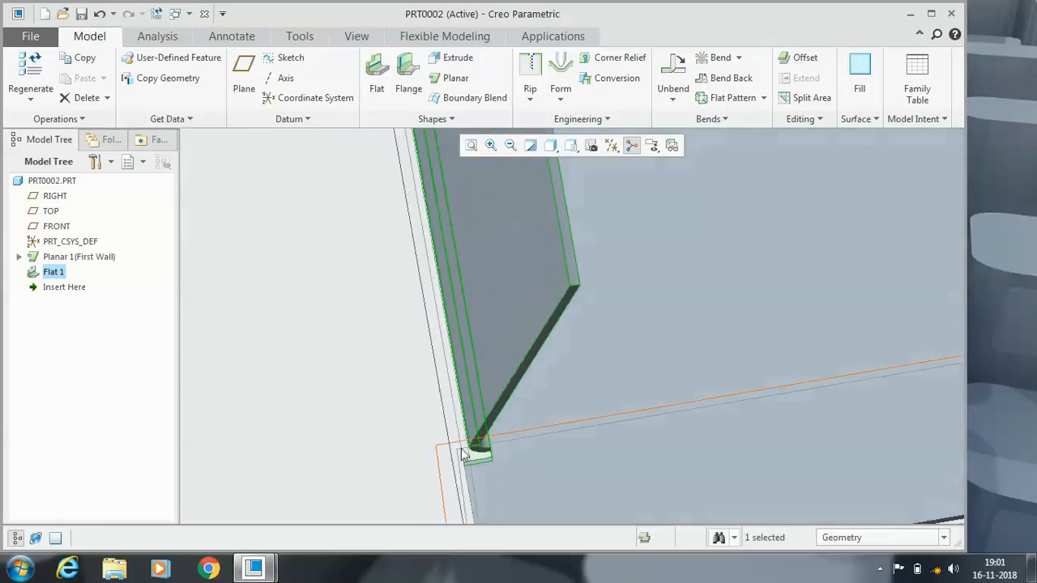
middle_click_drag(506, 465, 425, 324)
scroll(424, 340, "down", 5)
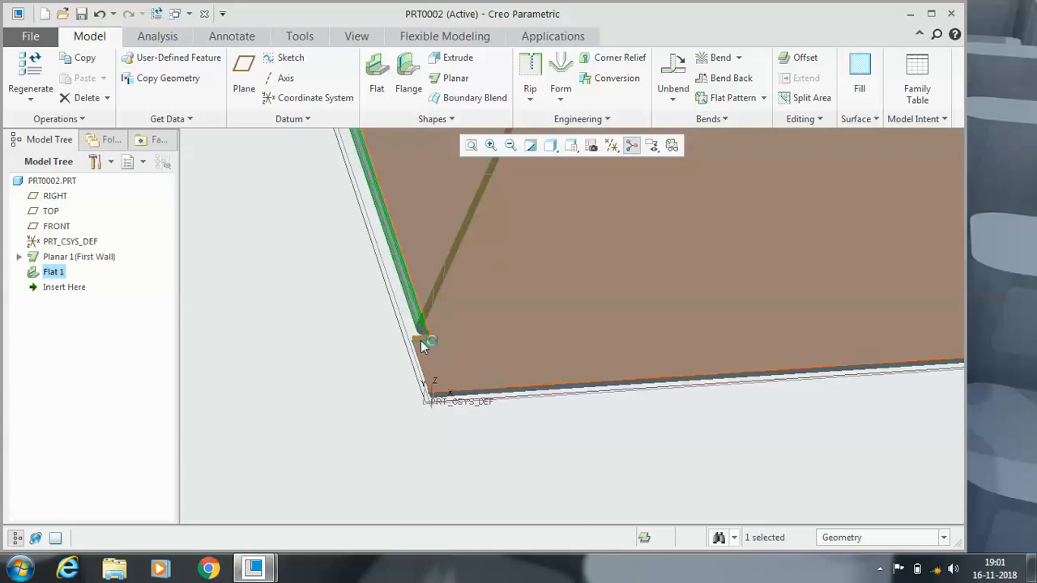
scroll(354, 359, "up", 5)
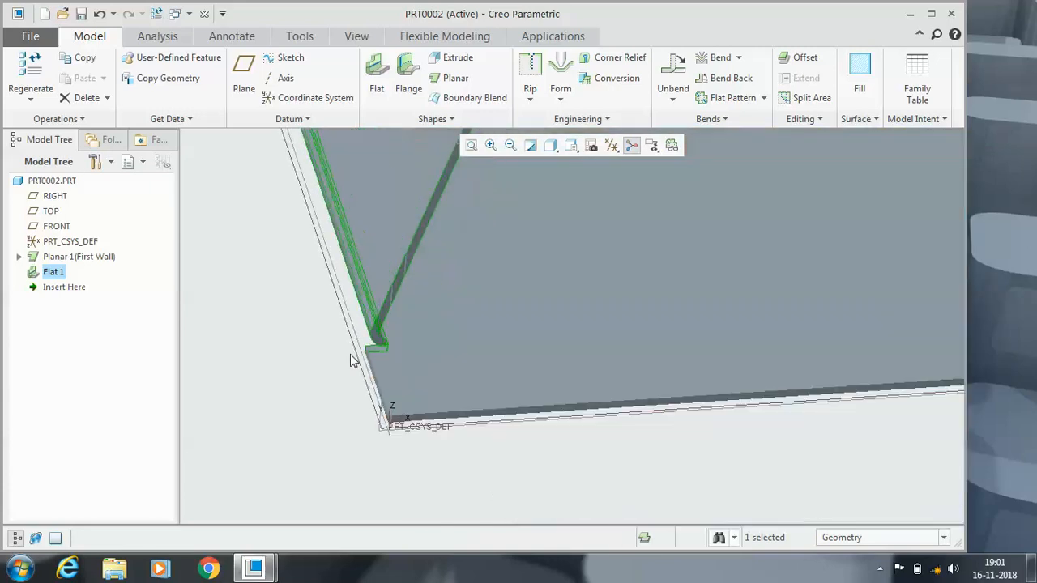
left_click(521, 389)
left_click(376, 73)
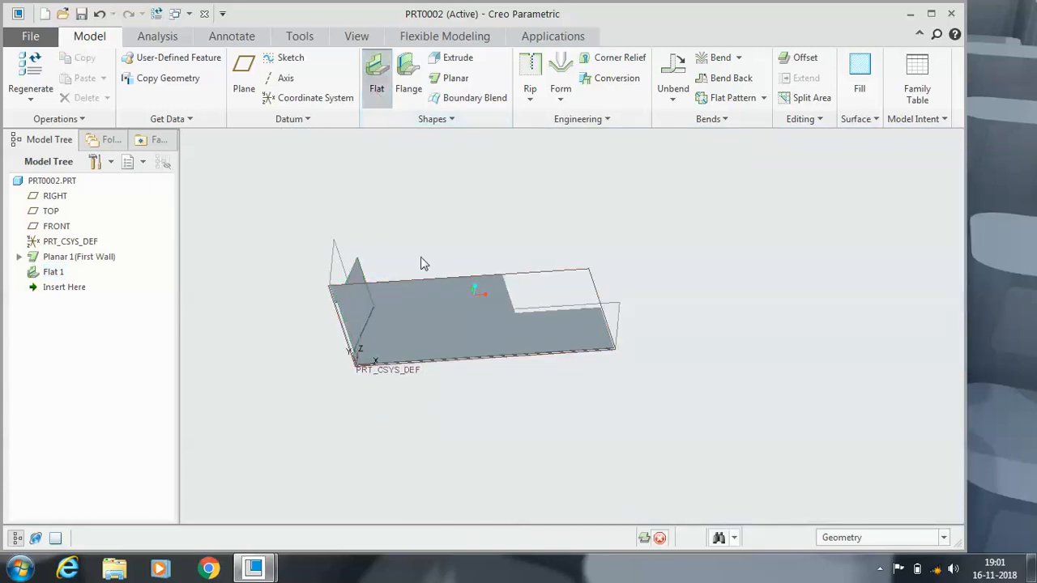
left_click(470, 358)
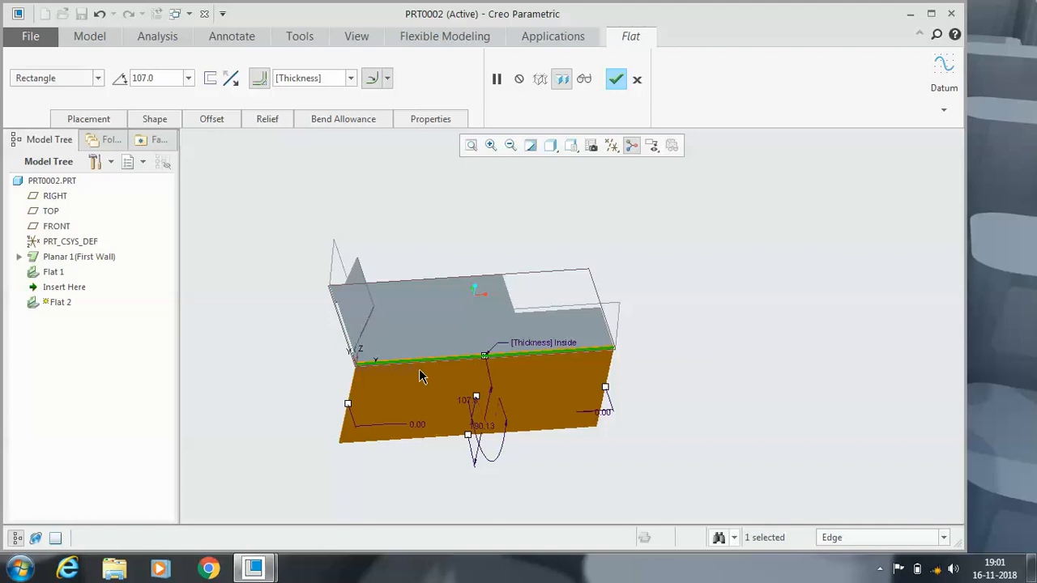
Give the wall on the full-length edge the predefined T shape and complete it
left_click(95, 79)
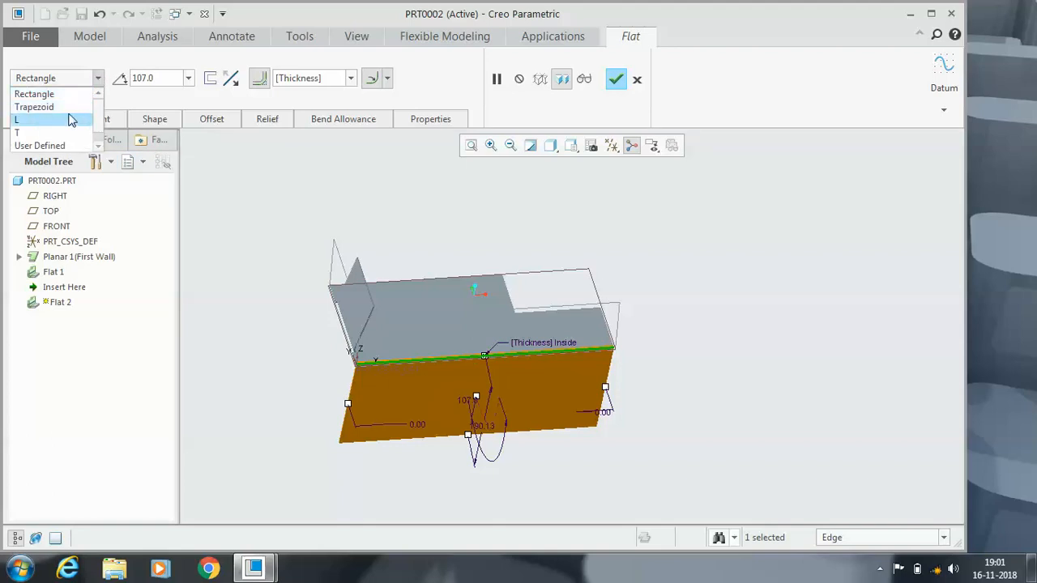
left_click(71, 119)
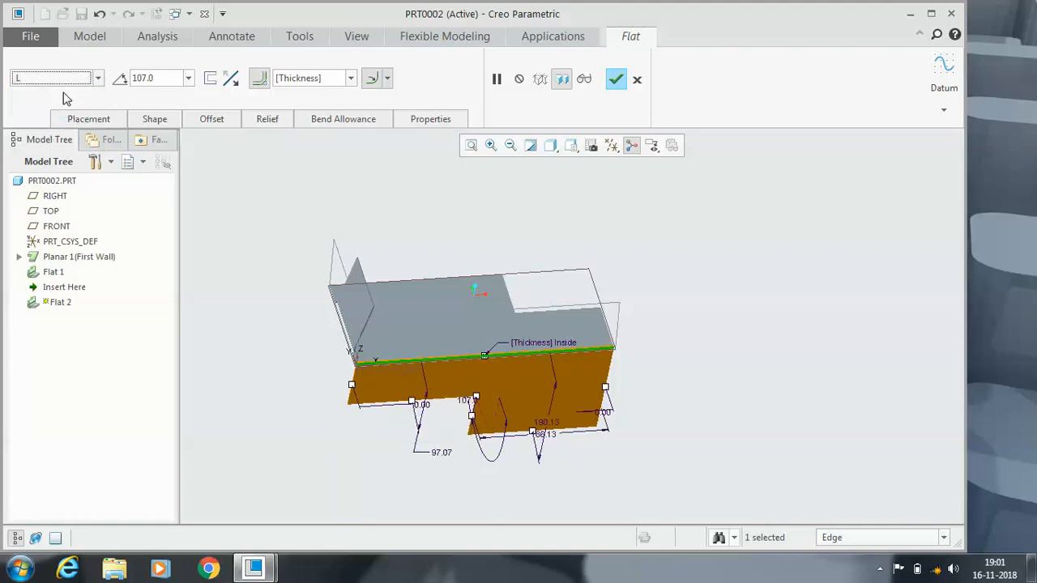
left_click(68, 80)
left_click(61, 134)
middle_click_drag(328, 288, 340, 267)
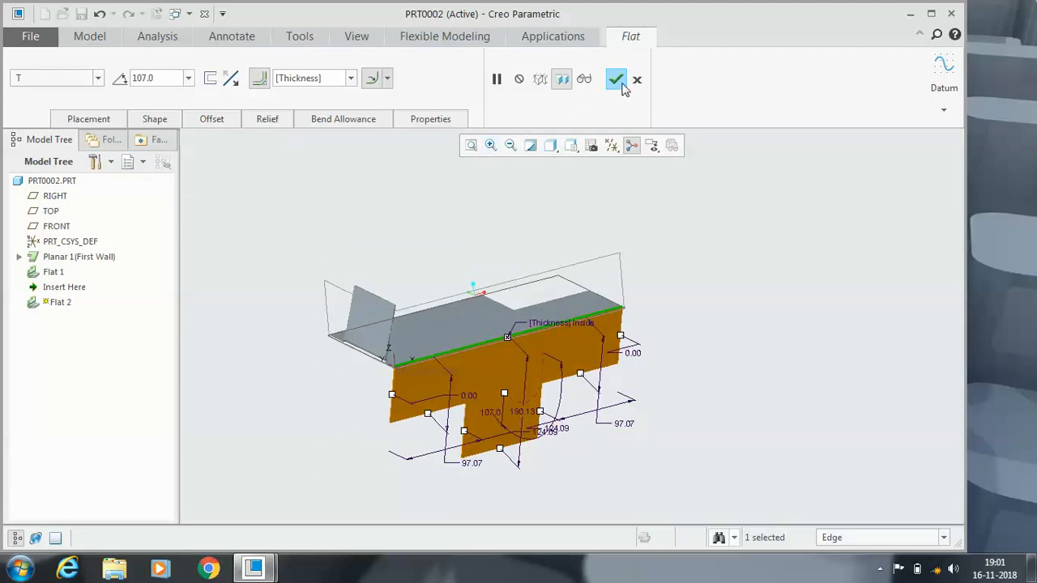
left_click(619, 81)
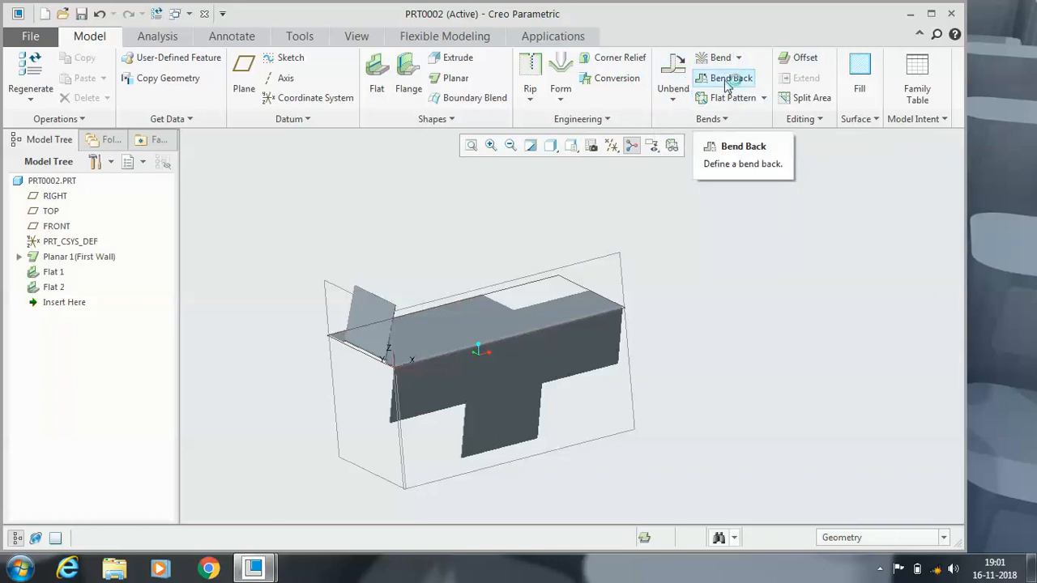
Create a flat pattern of the part with the planar wall fixed, and delete it
middle_click_drag(783, 213, 759, 225)
scroll(462, 296, "down", 3)
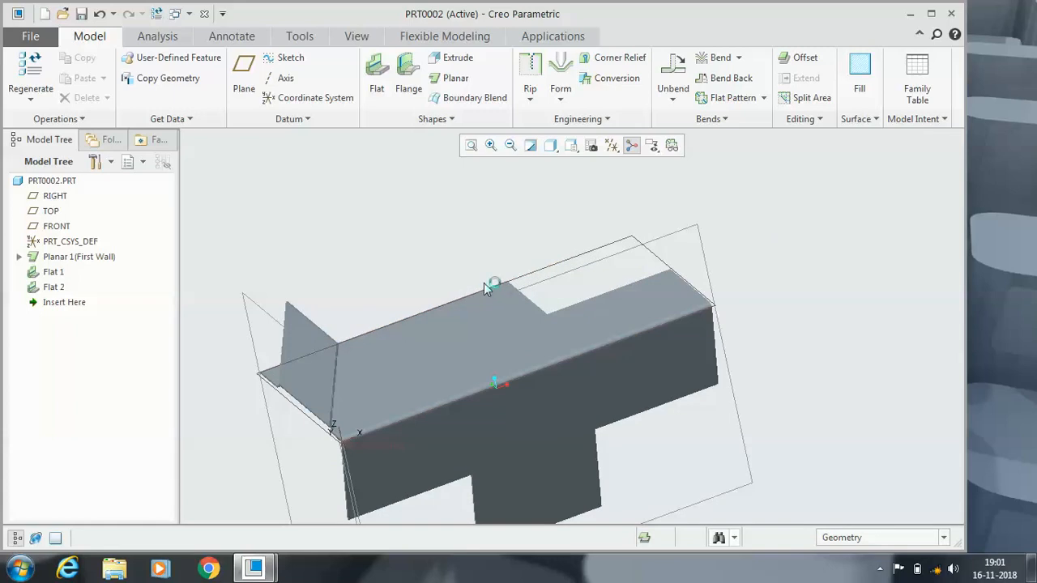
middle_click_drag(511, 272, 519, 259)
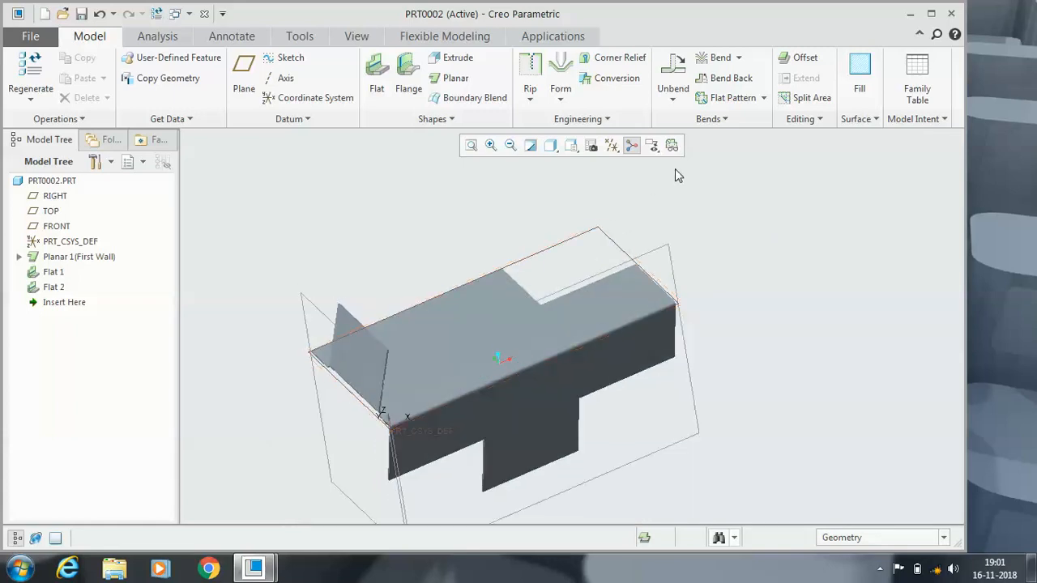
left_click(723, 99)
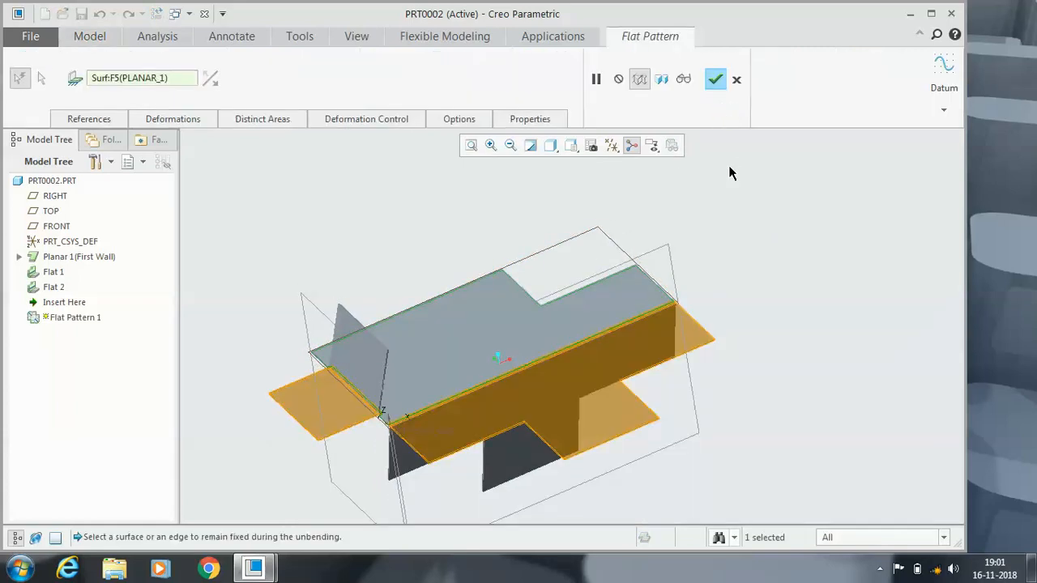
left_click(716, 80)
middle_click_drag(767, 179, 780, 184)
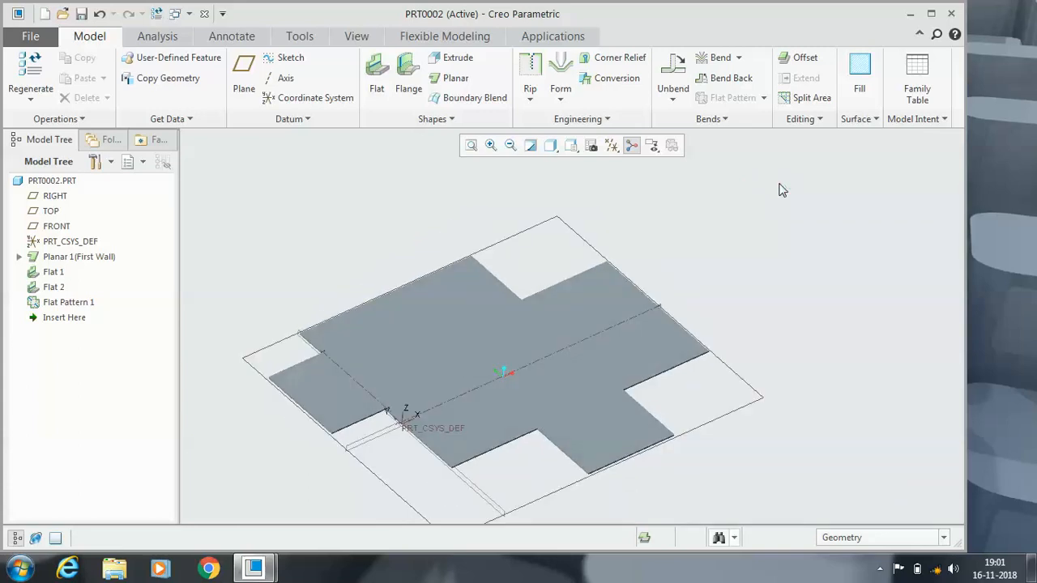
right_click(71, 304)
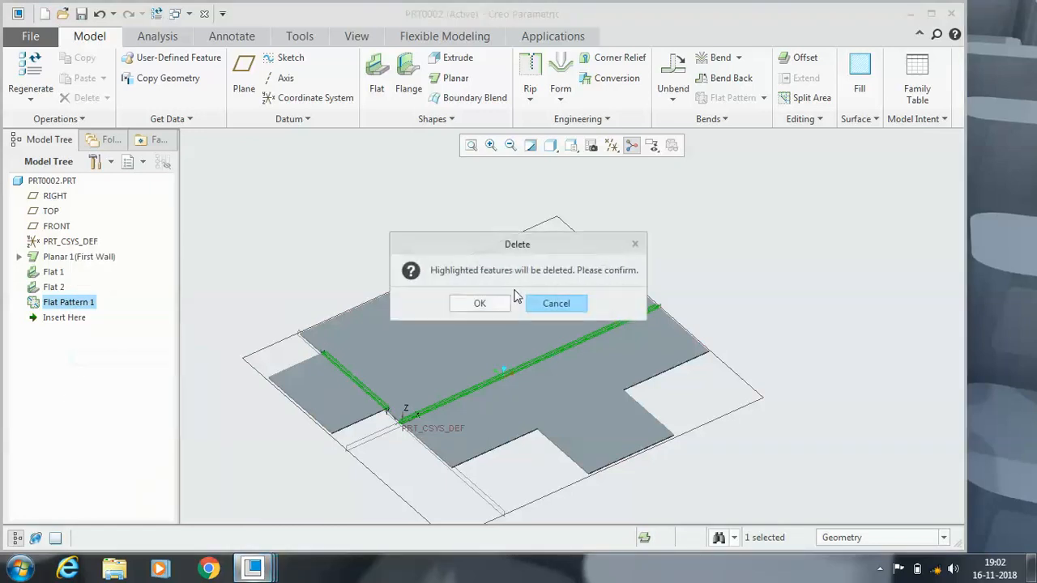
left_click(489, 302)
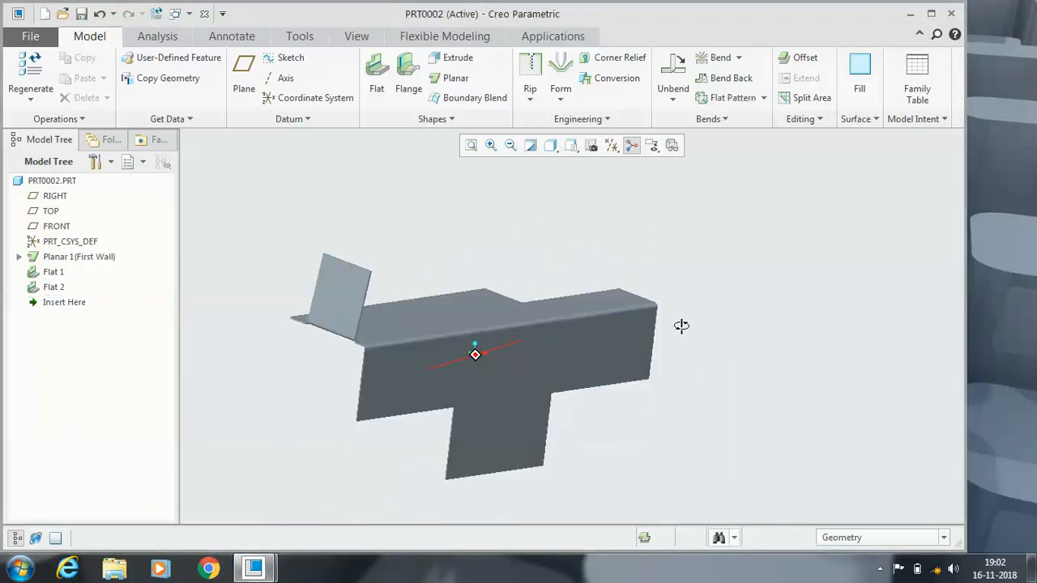
Flatten the part once more with Flat Pattern and remove the resulting feature
left_click(730, 98)
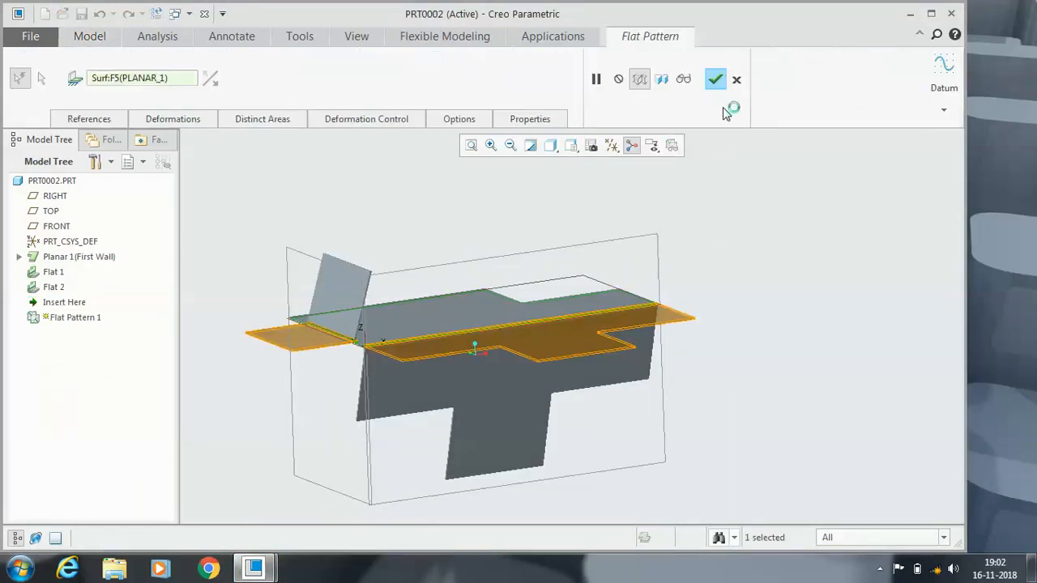
left_click(716, 78)
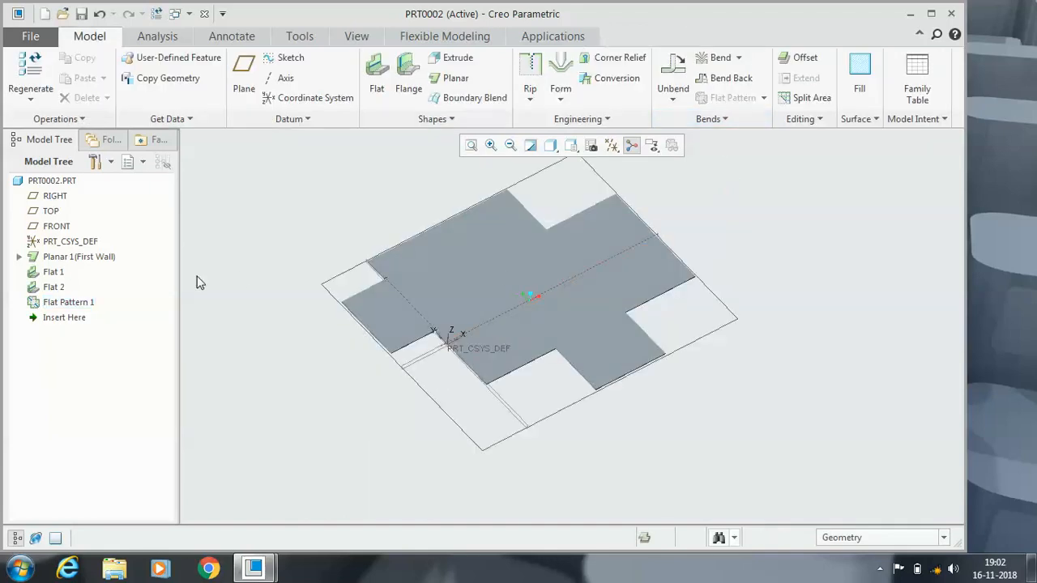
left_click(96, 302)
right_click(96, 302)
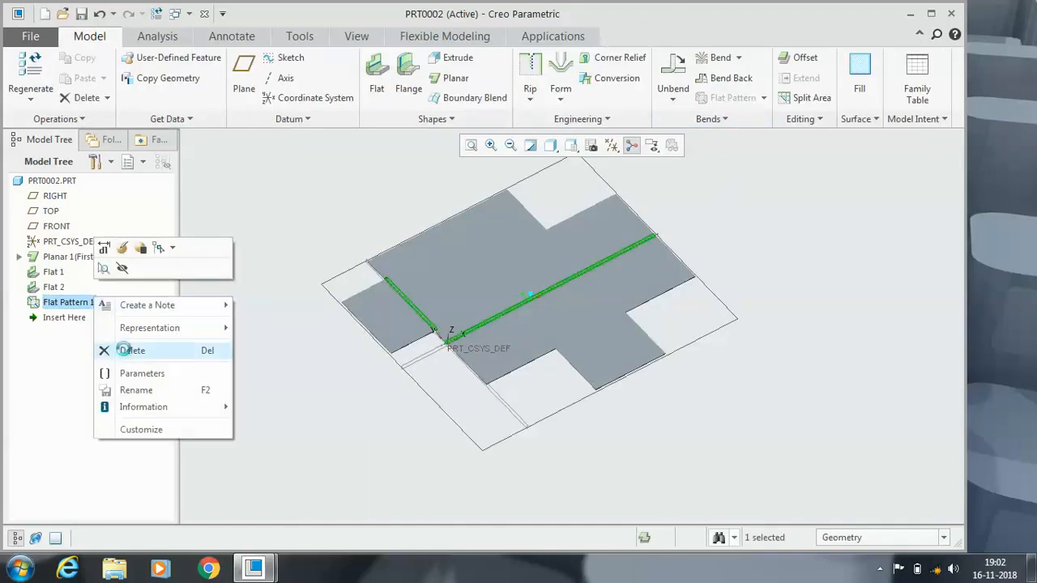
left_click(104, 349)
left_click(479, 303)
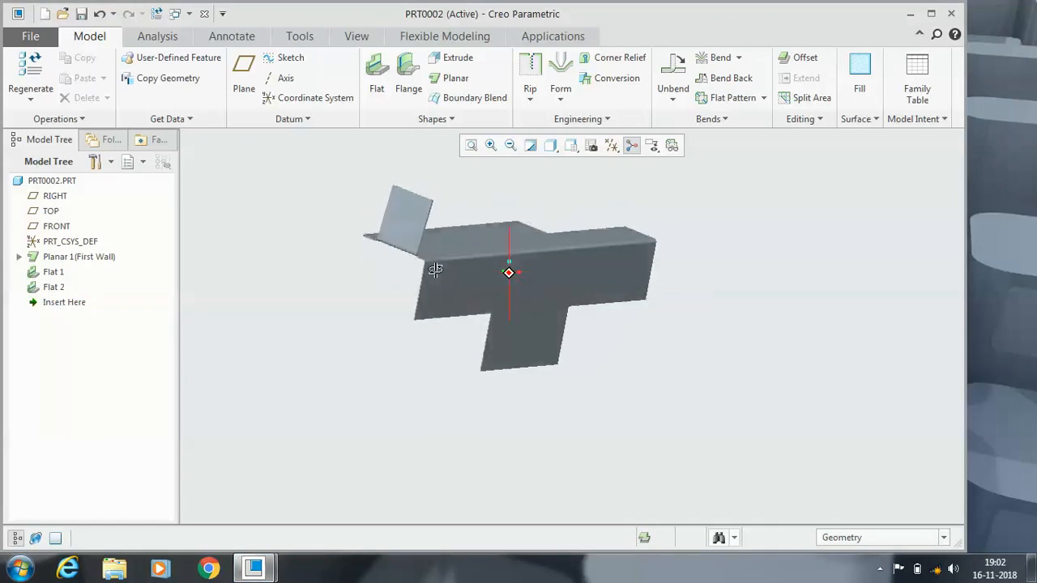
Attach a rectangular 107-degree Flat wall to the plate's long edge opposite the T-shaped wall, flipped to the same side as that wall
scroll(470, 204, "up", 3)
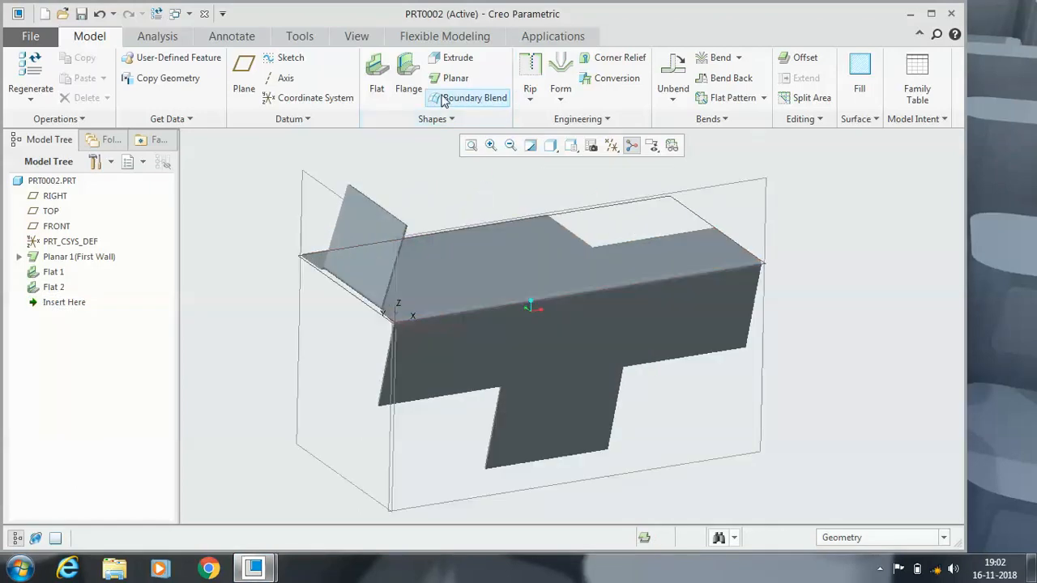
left_click(378, 73)
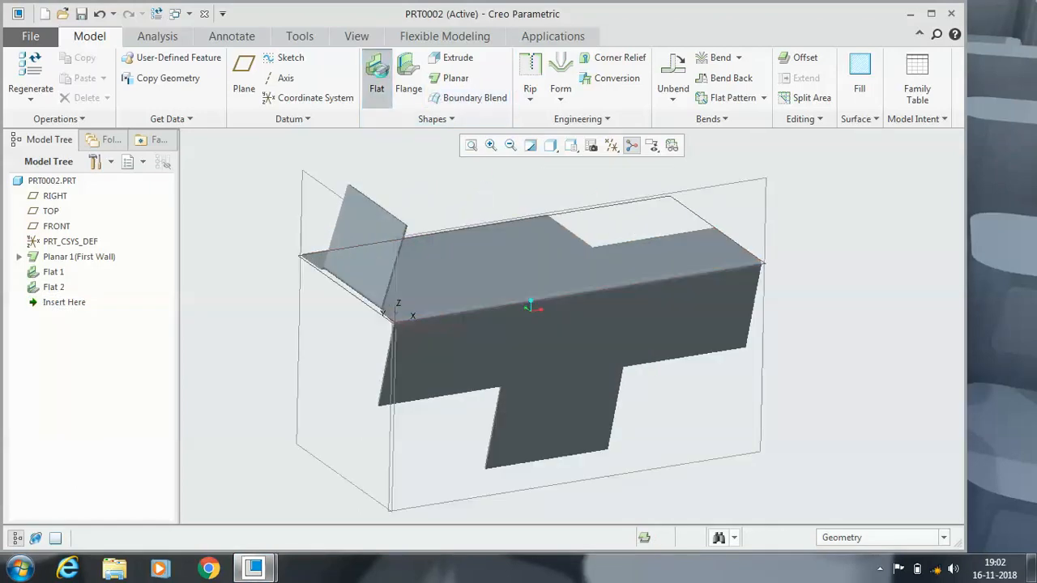
left_click(451, 230)
left_click(231, 79)
left_click(92, 117)
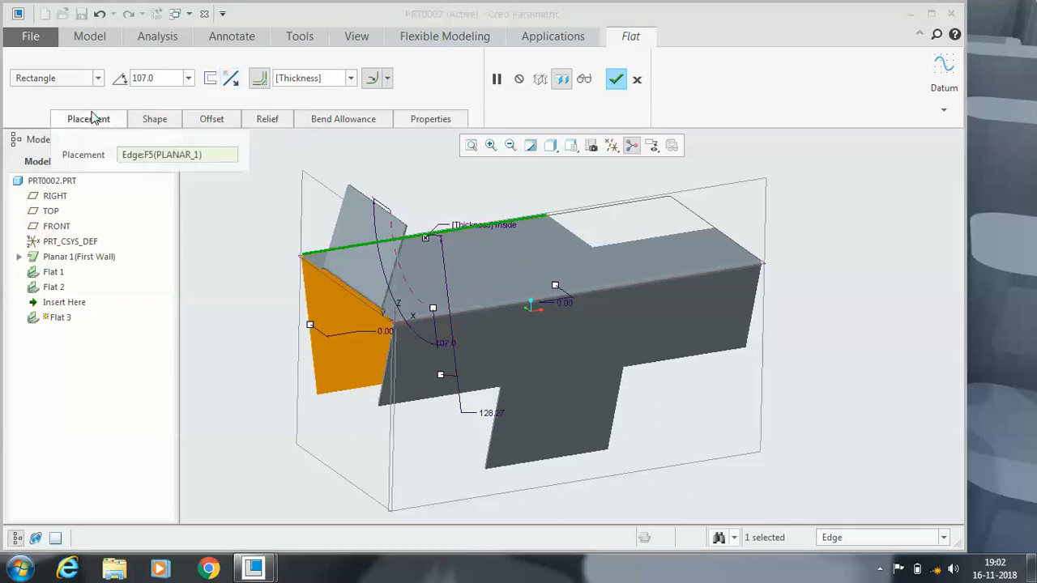
Edit the wall's shape sketch, drawing a notched line from about 83 up the side near the short wall, slanting to the upper edge
left_click(154, 121)
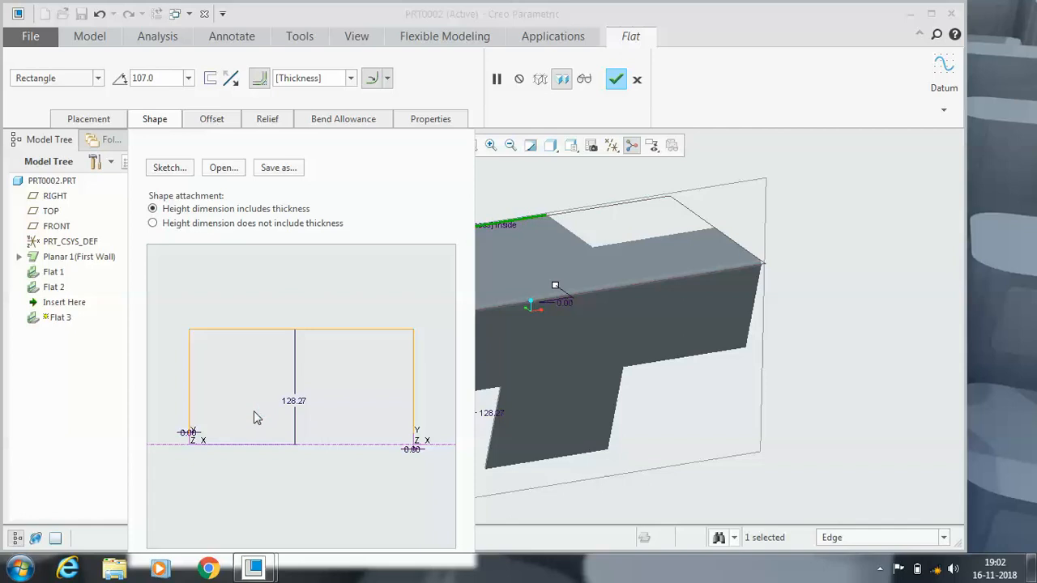
left_click(170, 167)
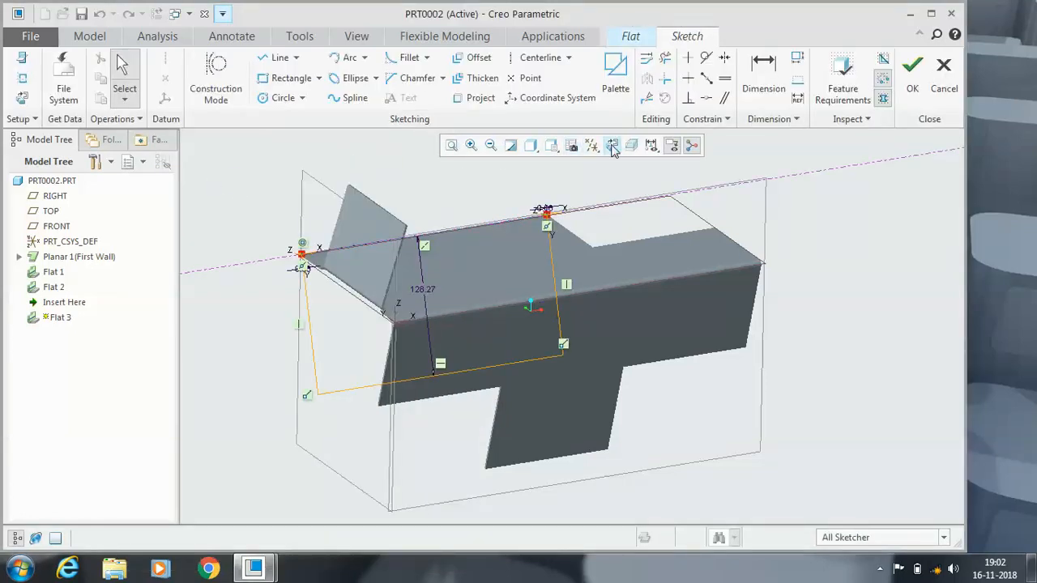
left_click(611, 145)
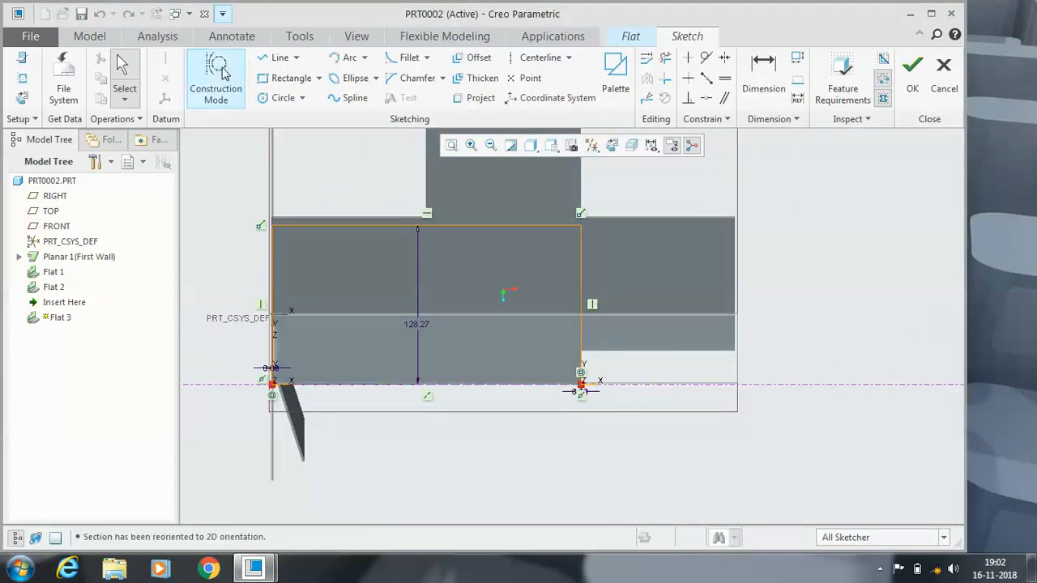
left_click(277, 58)
left_click(272, 281)
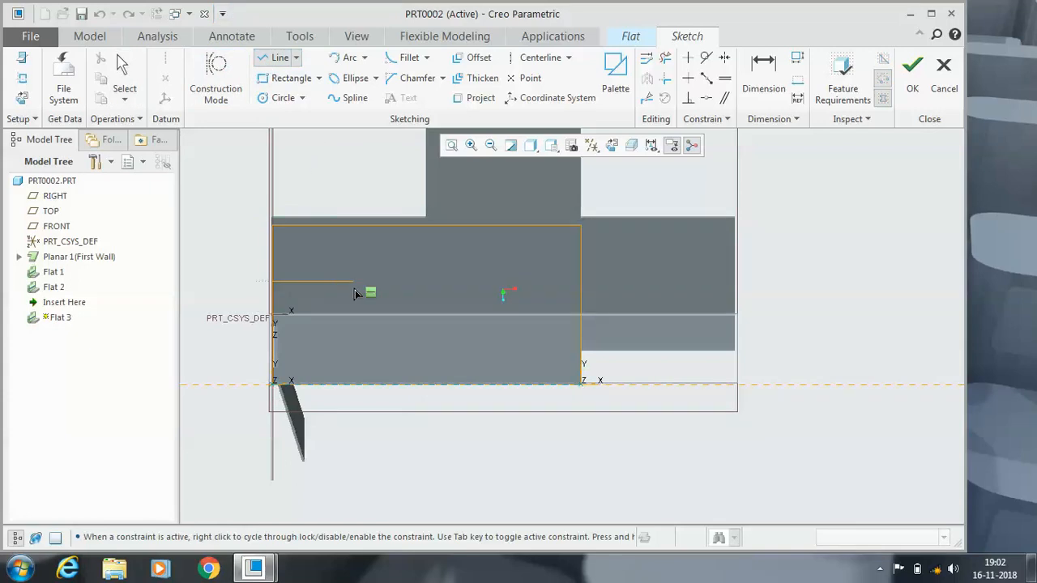
left_click(341, 265)
left_click(423, 225)
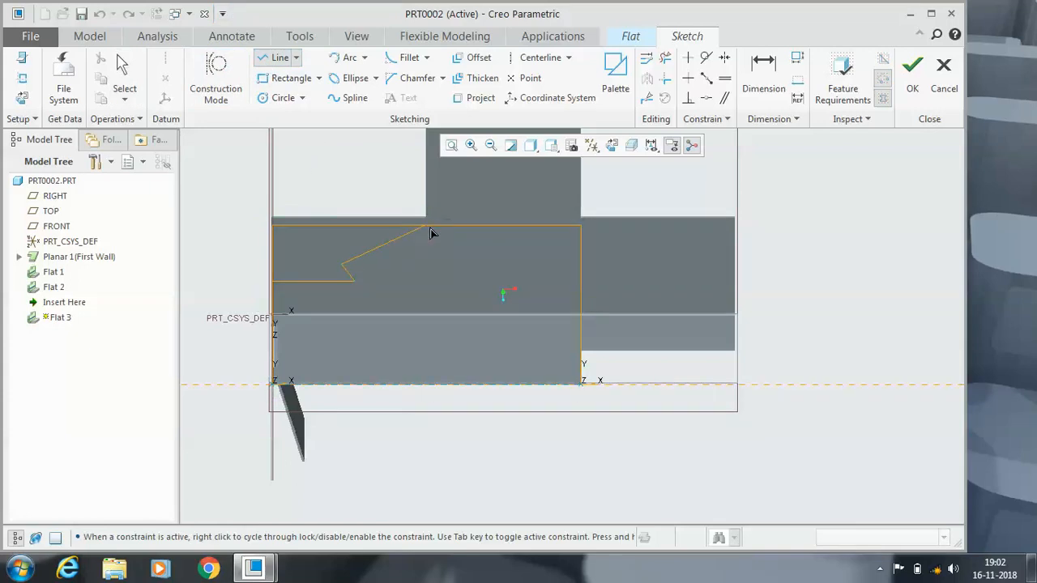
Trim away the rectangle's corner outside the notched line, and complete the sketch and the user-defined wall
left_click(666, 57)
left_click_drag(399, 204, 235, 264)
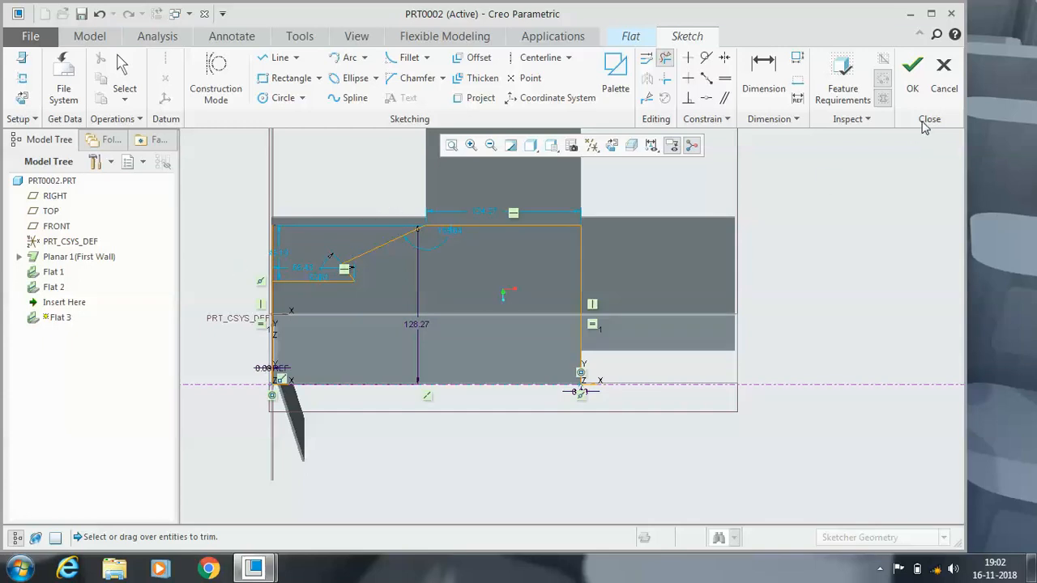
left_click(913, 81)
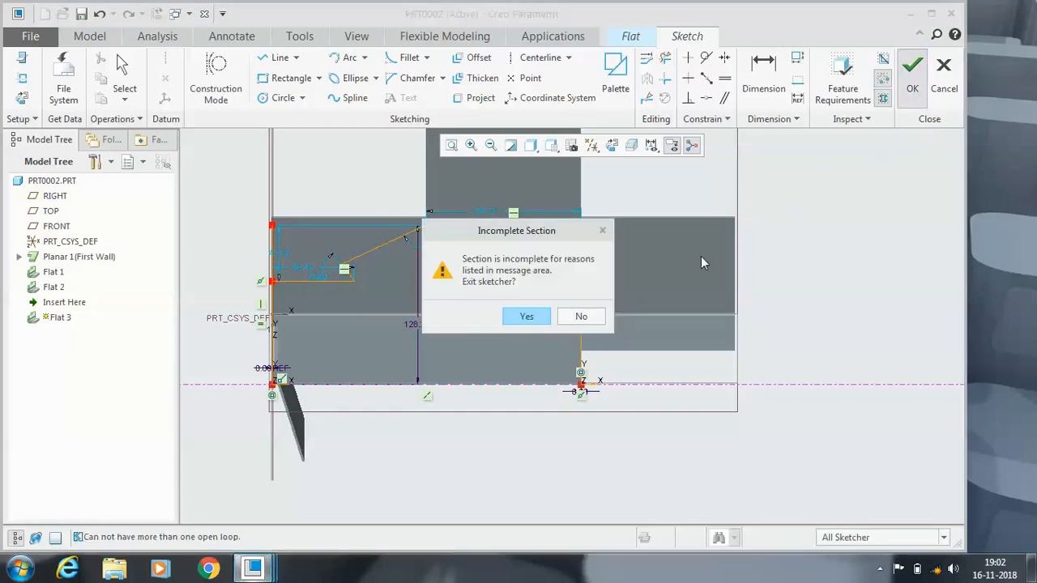
left_click(581, 316)
left_click(664, 60)
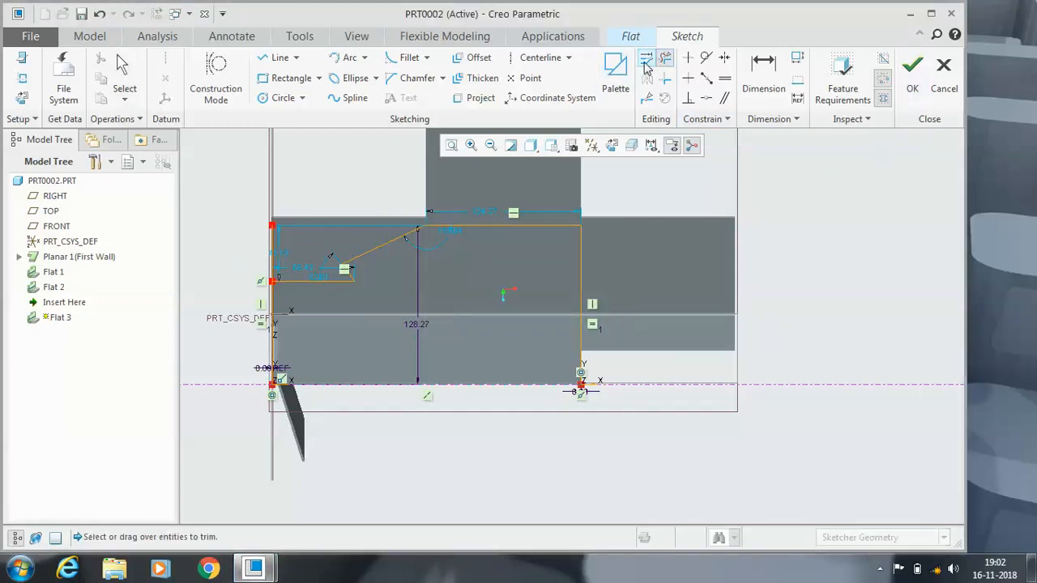
mouse_move(408, 189)
left_mouse_down()
mouse_move(266, 269)
mouse_move(258, 251)
left_mouse_up()
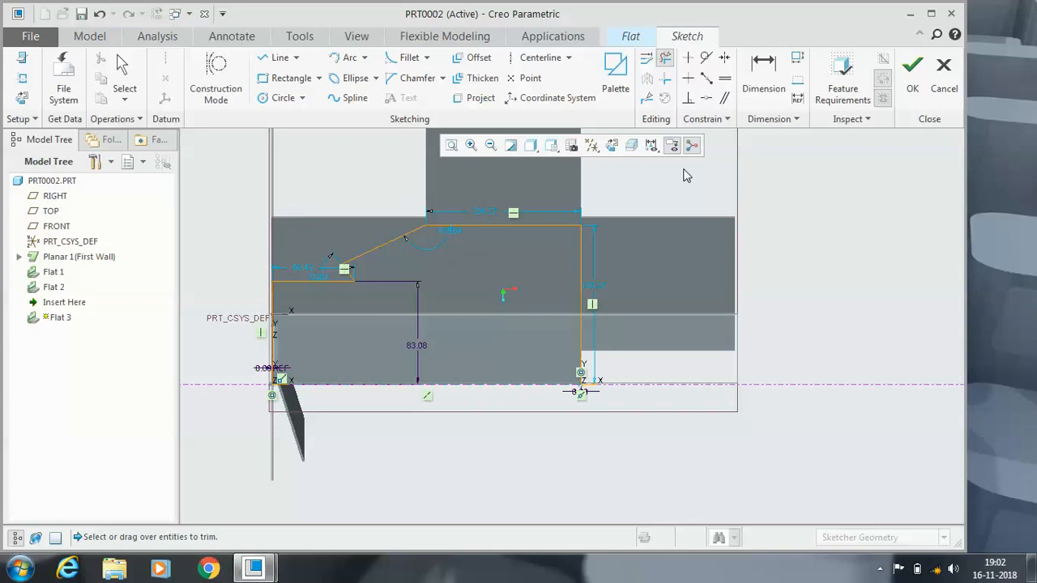
left_click(912, 71)
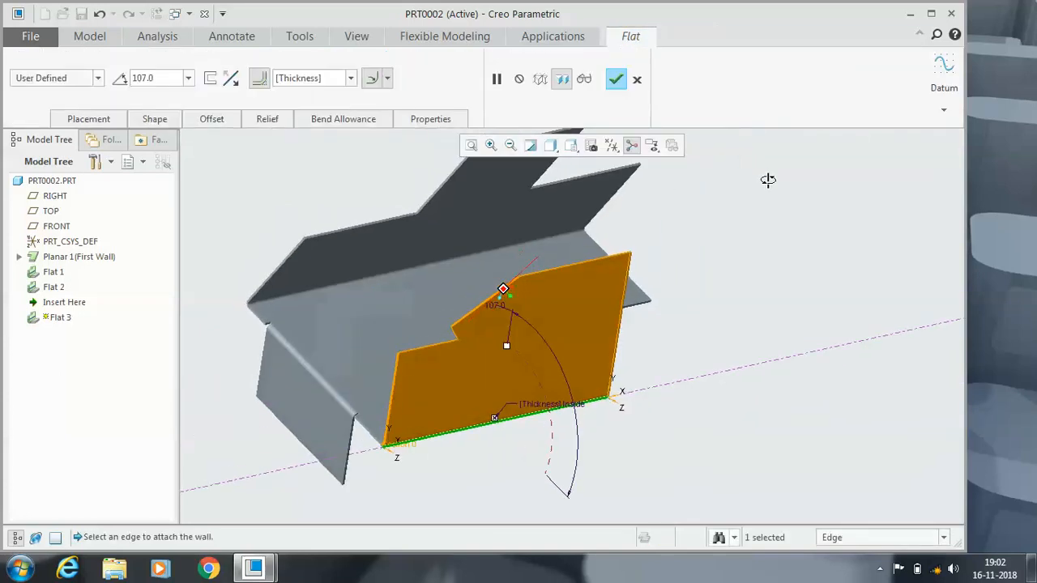
left_click(618, 81)
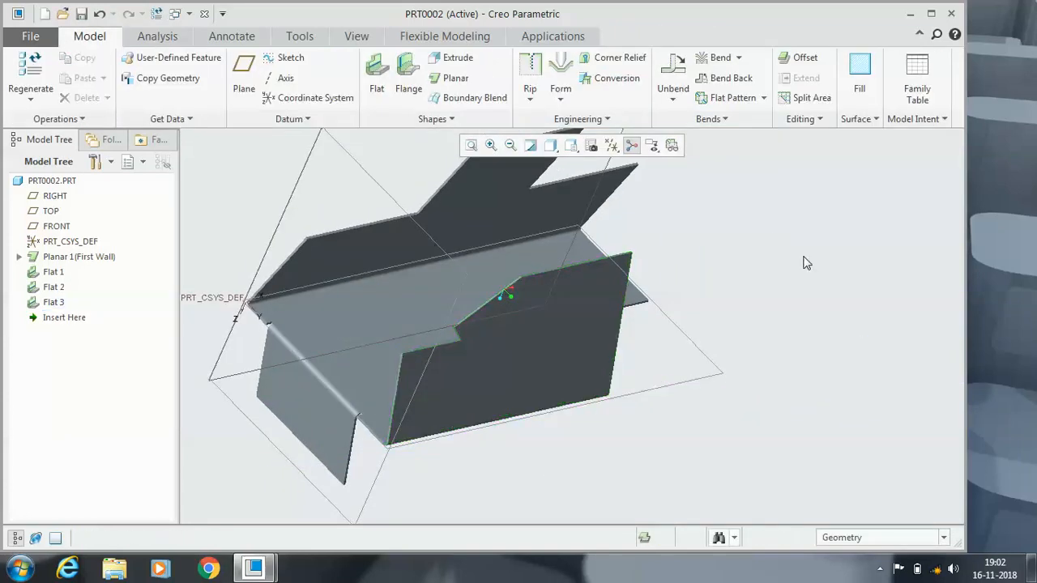
Create a flat pattern of the part with all three flat walls unbent, and select that feature
left_click(729, 98)
left_click(715, 80)
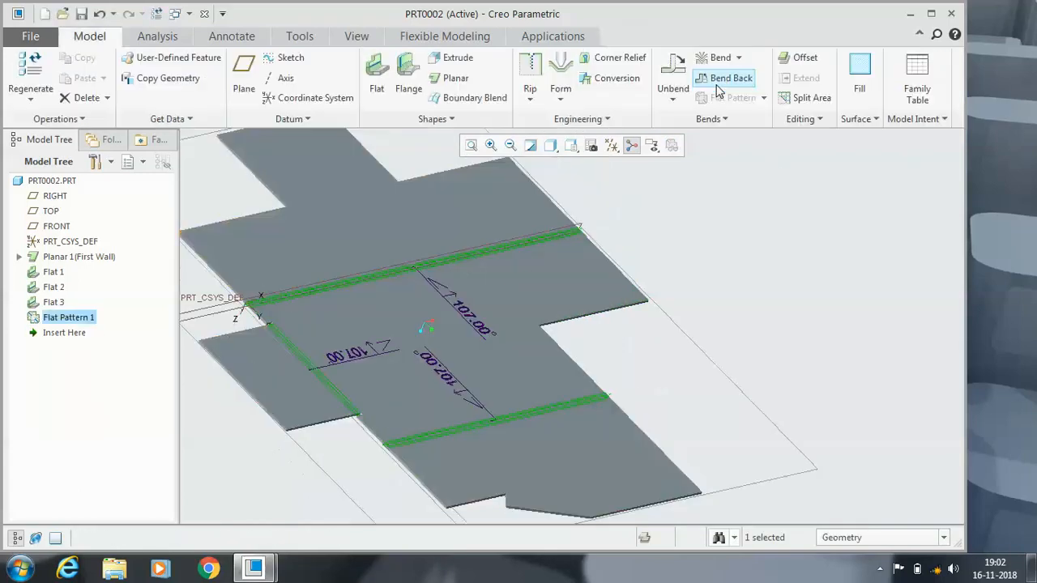
scroll(808, 237, "down", 2)
mouse_move(807, 248)
middle_mouse_down()
mouse_move(794, 257)
mouse_move(793, 247)
middle_mouse_up()
left_click(84, 317)
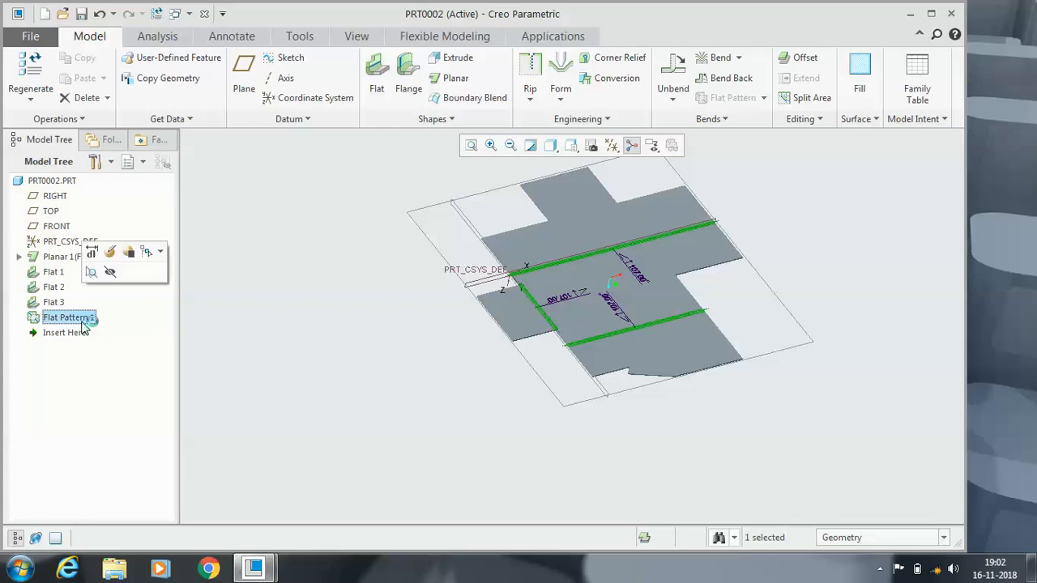
Delete the flat pattern feature so the part returns to its bent form
right_click(82, 320)
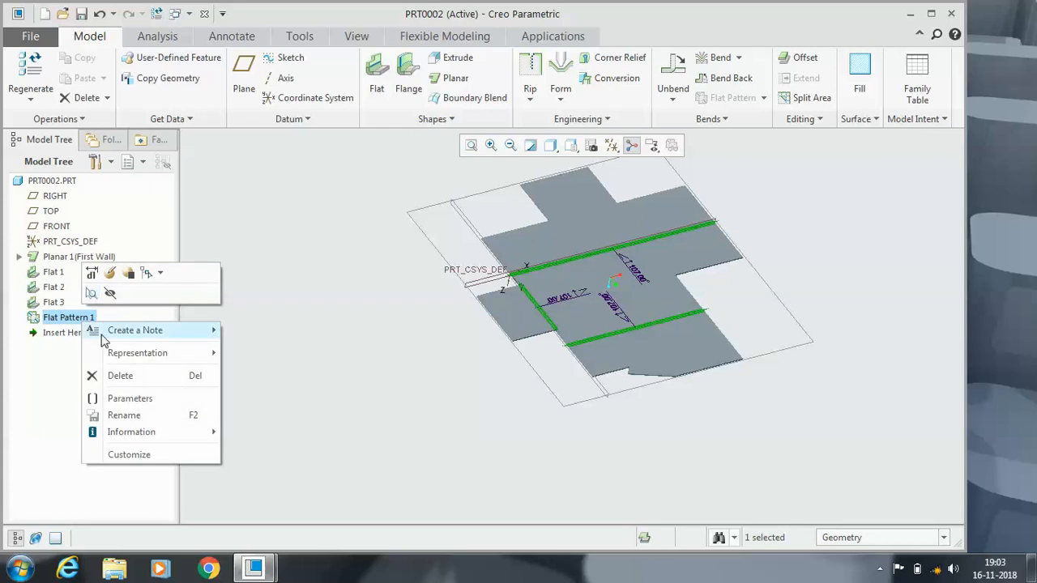
left_click(124, 383)
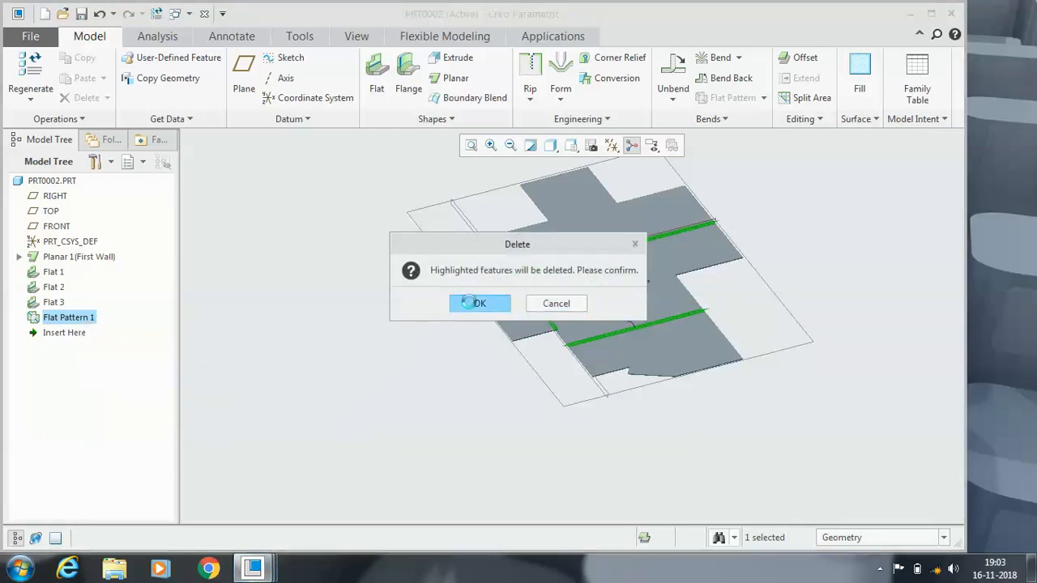
left_click(481, 303)
left_click(880, 568)
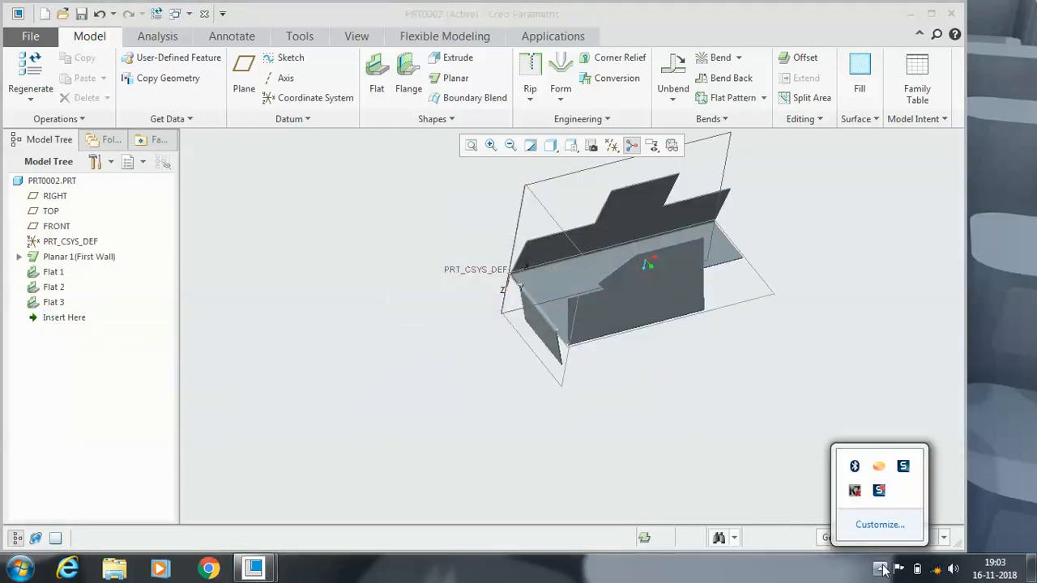
left_click(558, 434)
Roll the model back to just after the first planar wall, ahead of all three flat walls
middle_click_drag(648, 352, 735, 270)
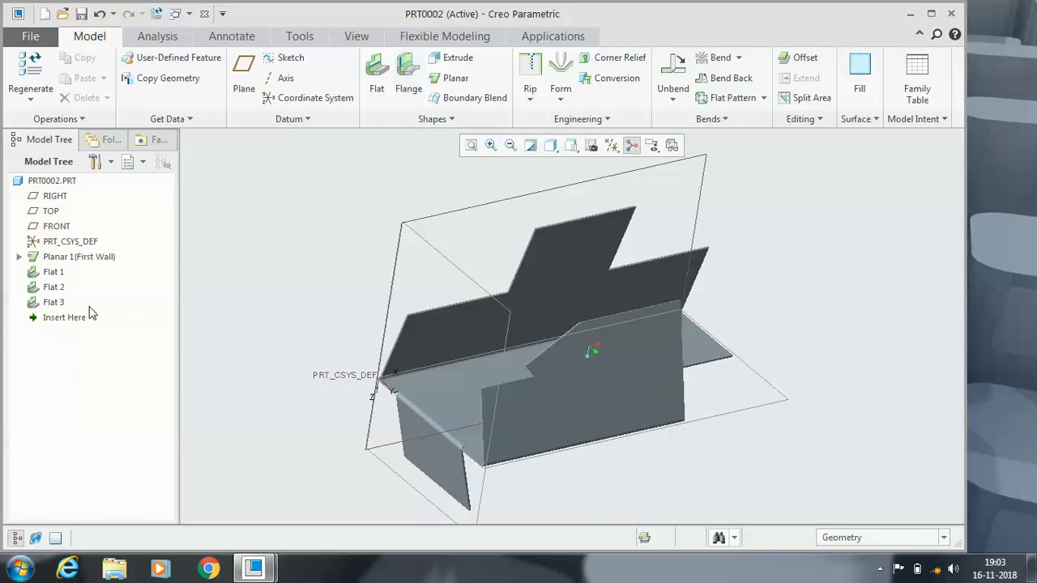
left_click_drag(63, 319, 70, 267)
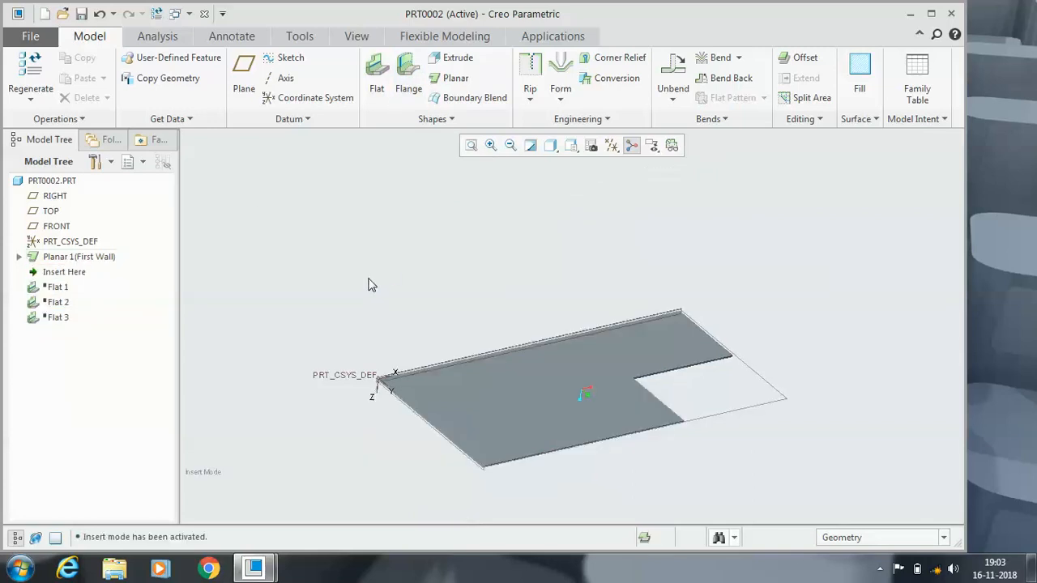
middle_click_drag(379, 279, 332, 292)
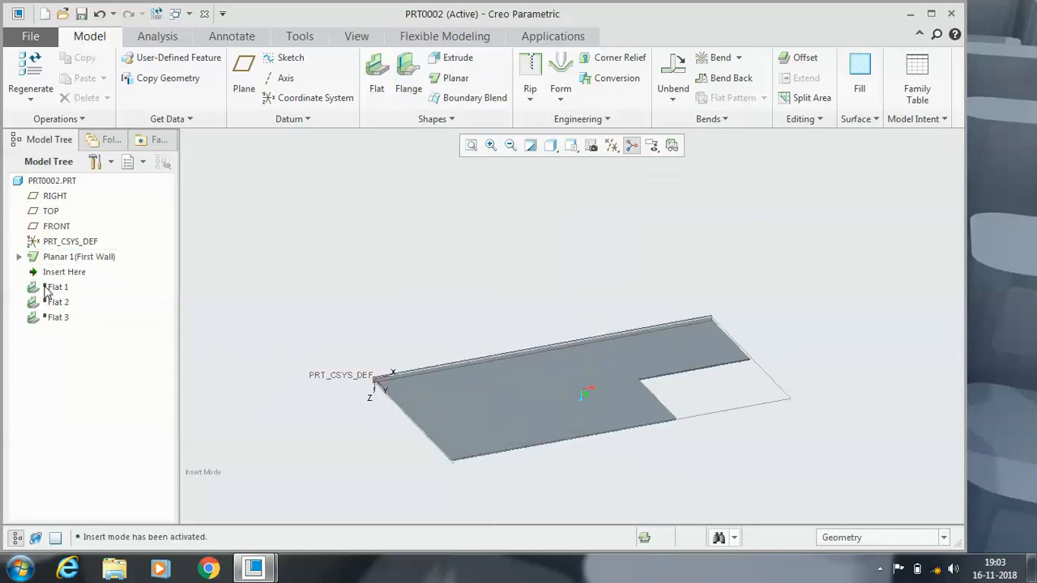
Open the model tree filters and examine the feature types in every category, from General to Simulate
left_click(142, 163)
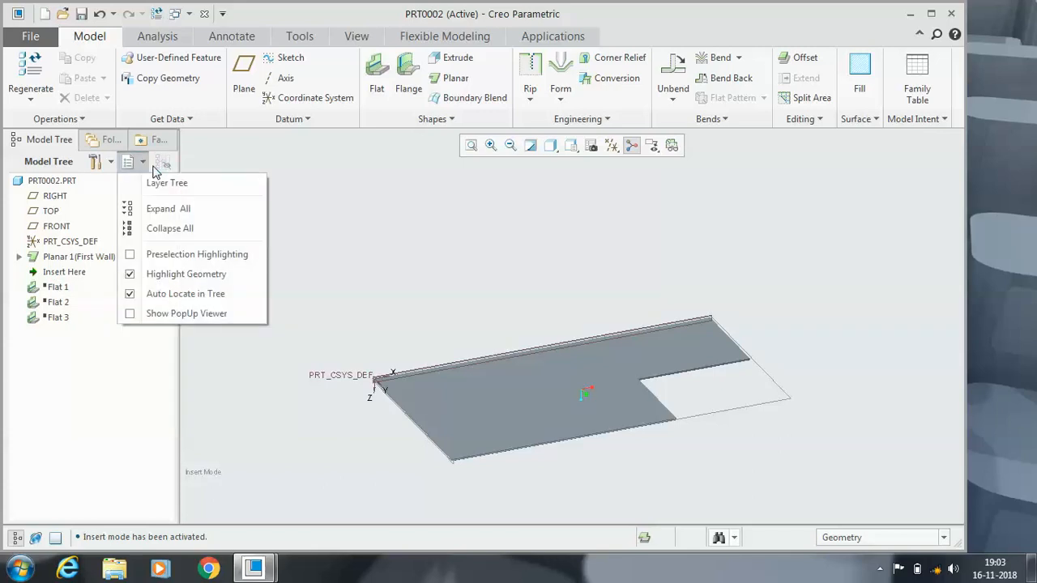
left_click(109, 166)
left_click(109, 166)
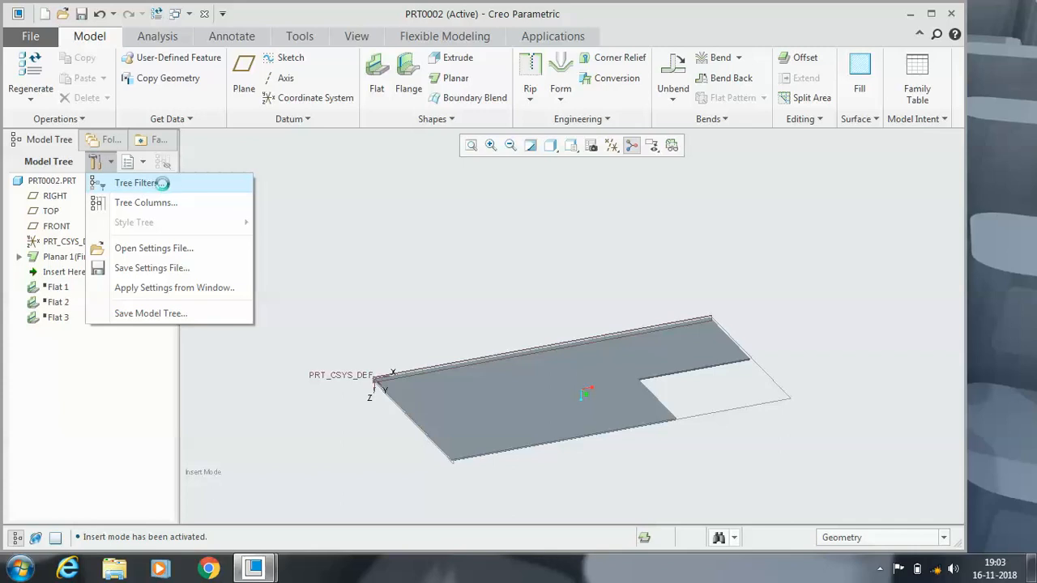
left_click(162, 183)
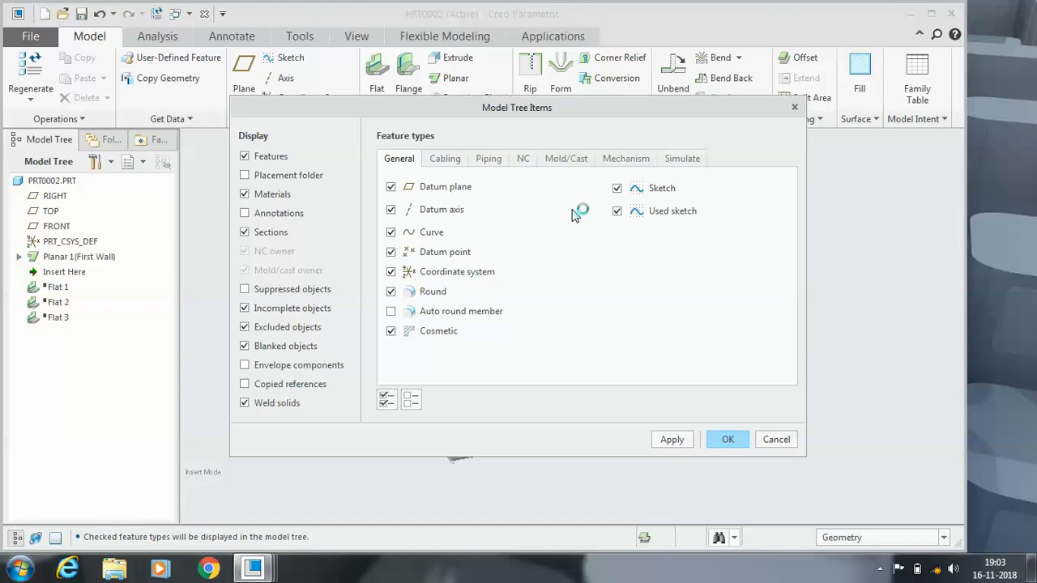
left_click(459, 164)
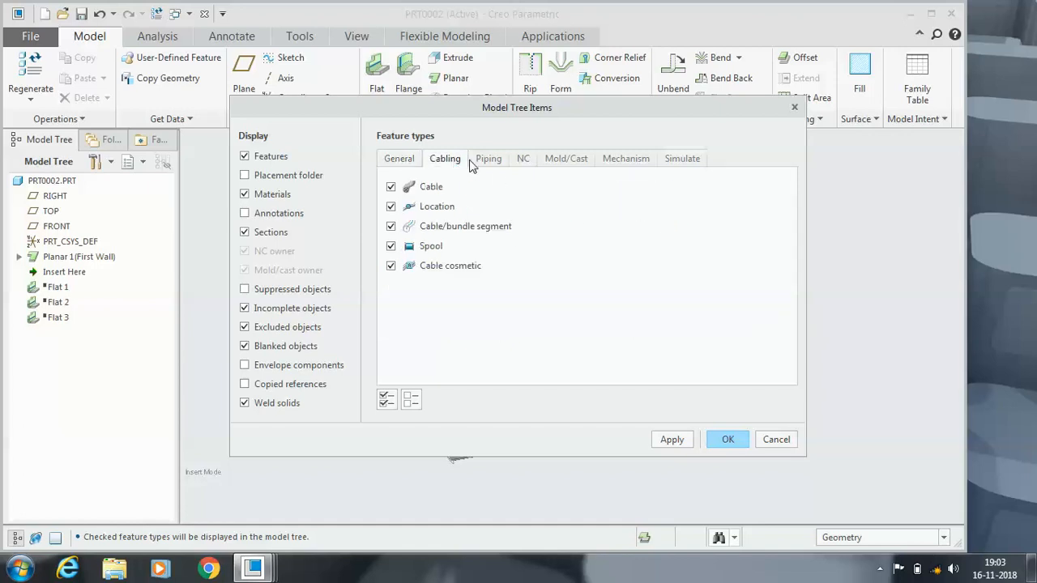
left_click(488, 162)
left_click(459, 164)
left_click(516, 162)
left_click(559, 164)
left_click(618, 164)
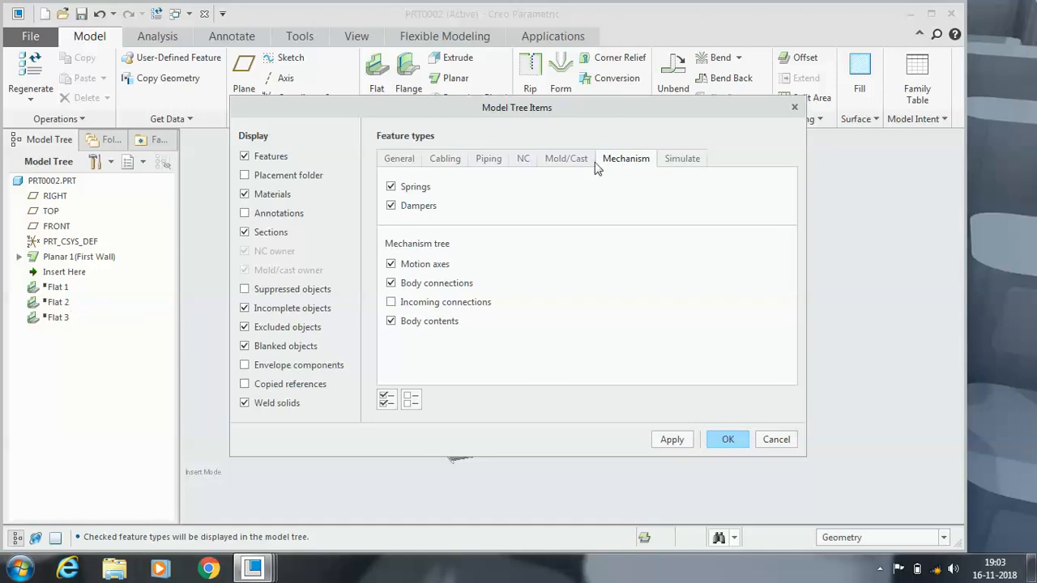
left_click(674, 160)
left_click(405, 166)
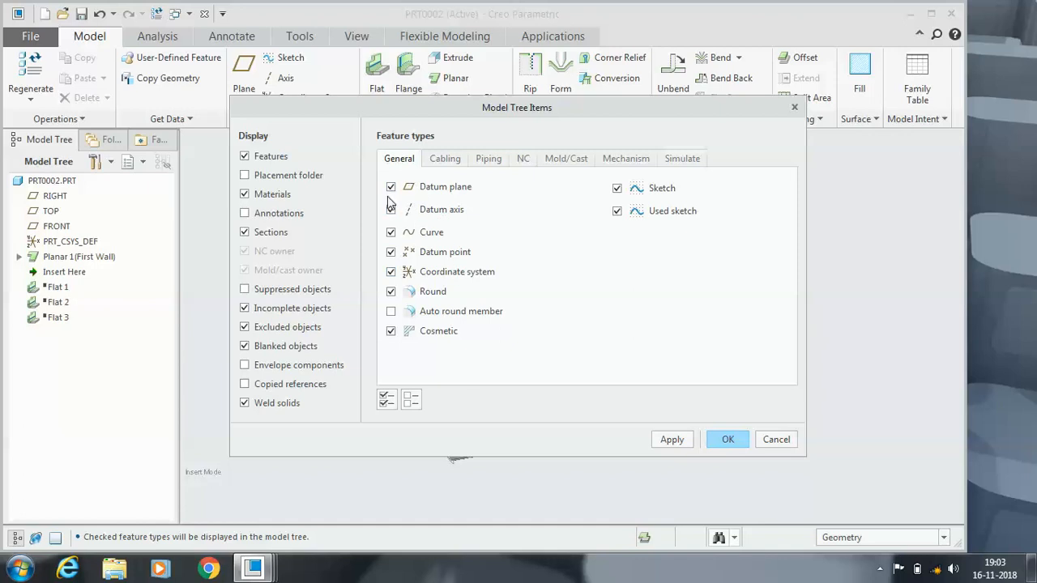
Hide datum planes from the model tree, restore their display, and accept the tree filters
left_click(391, 188)
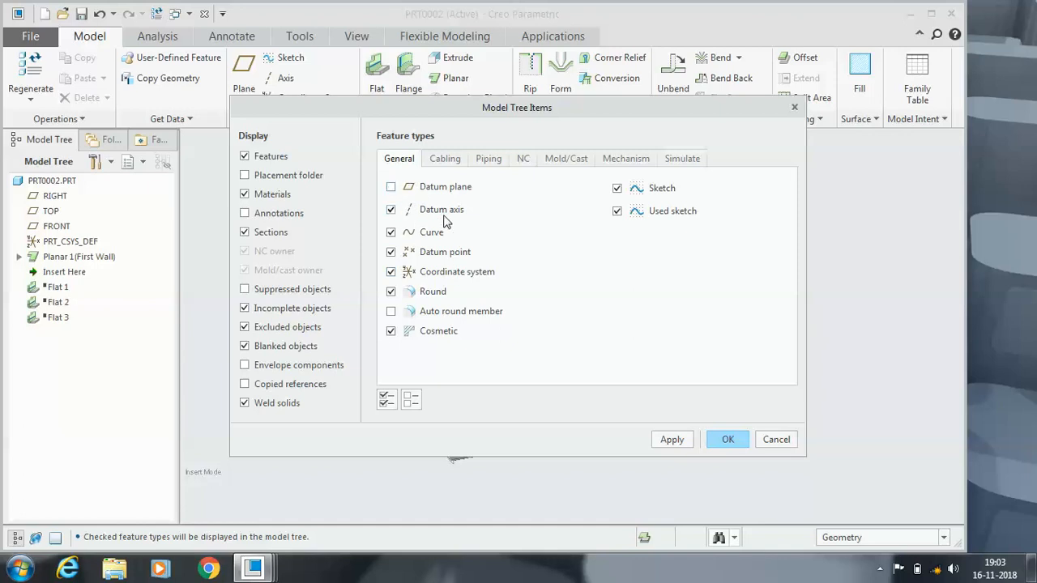
left_click(670, 442)
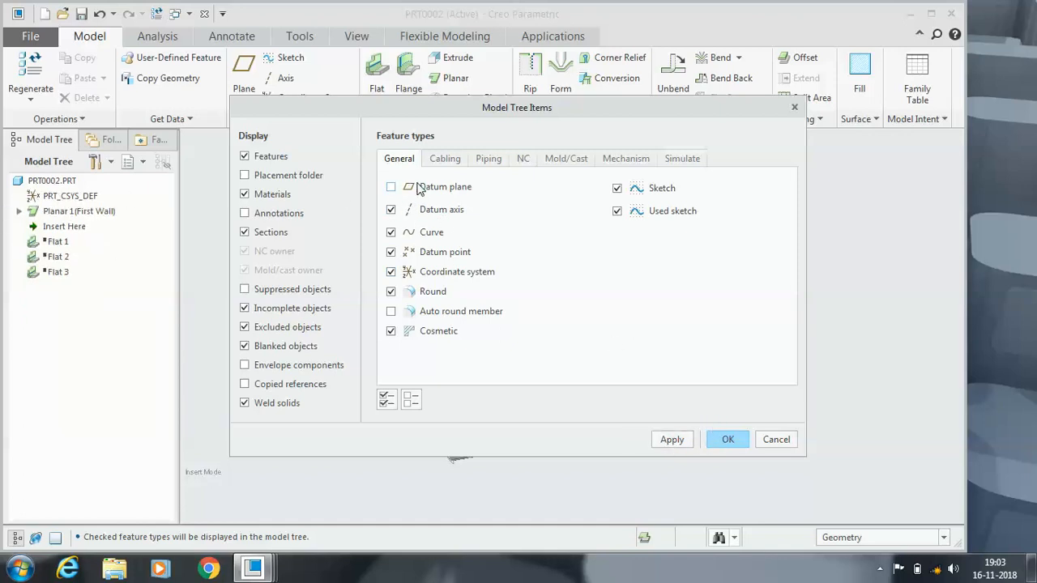
left_click(682, 439)
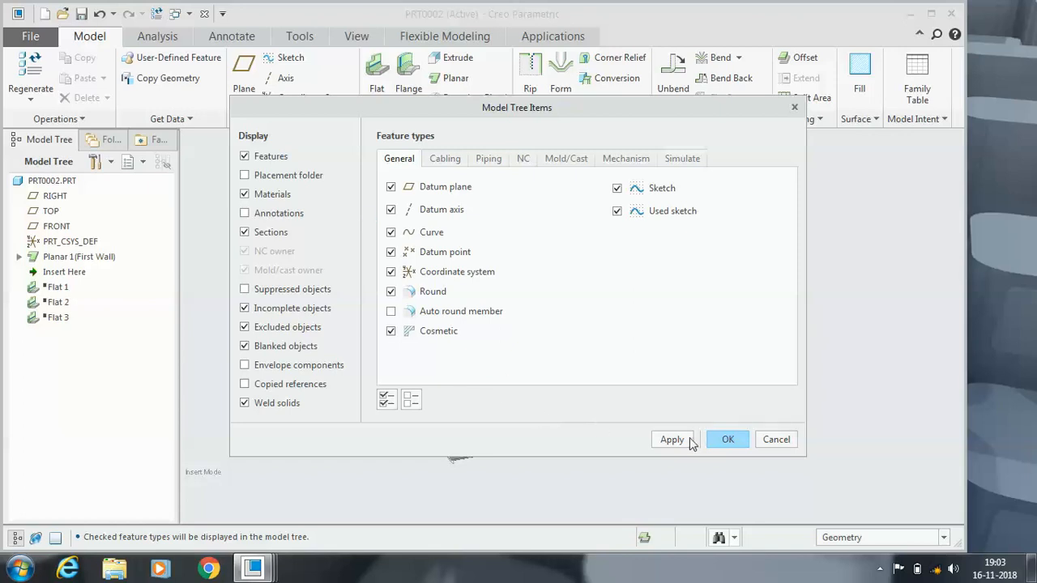
left_click(718, 447)
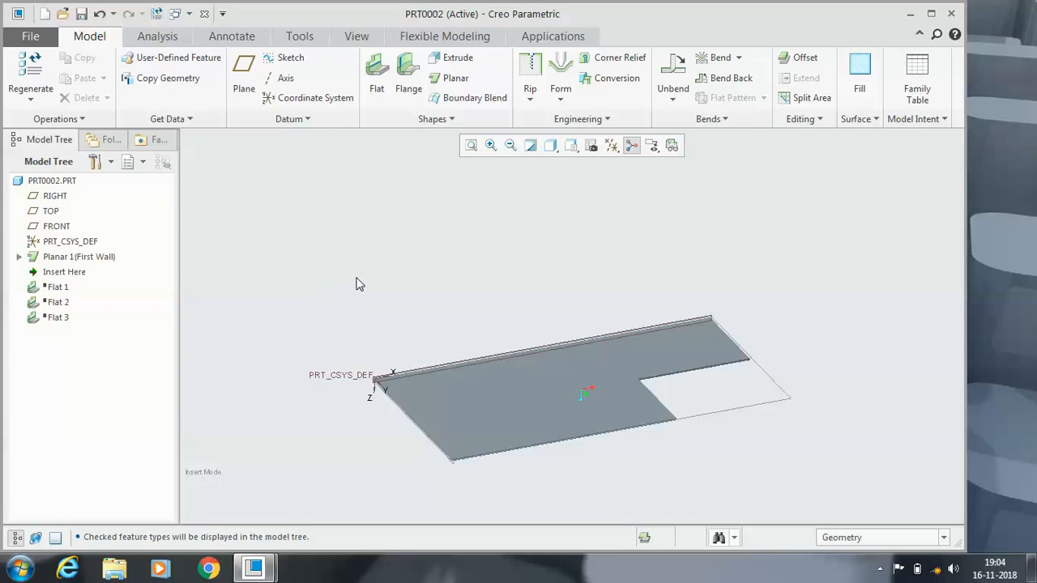
Start a Flange wall and attach it to the plate's short edge beside the coordinate system
middle_click_drag(466, 319, 514, 330)
scroll(558, 397, "down", 2)
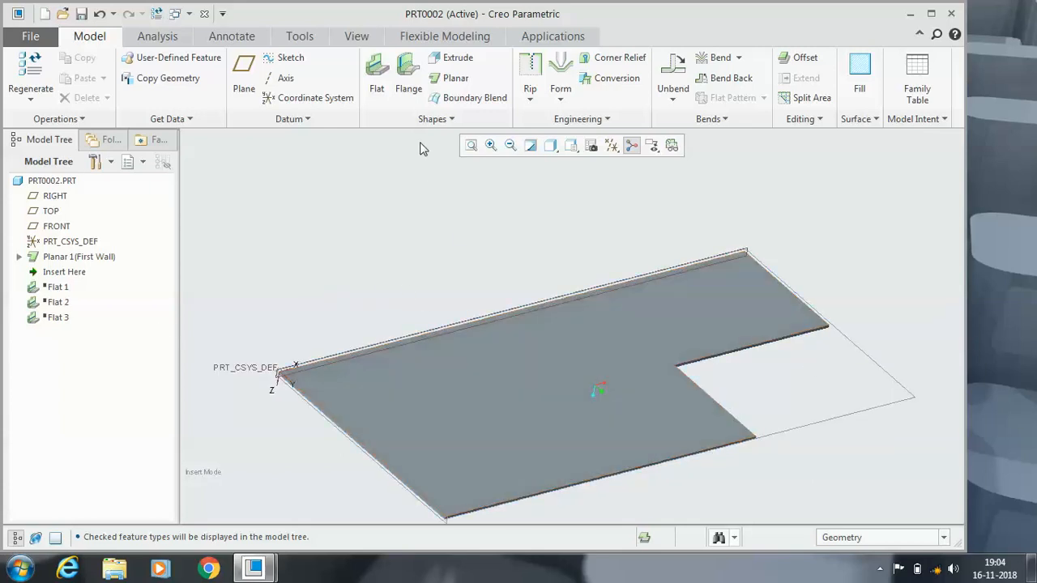
left_click(407, 81)
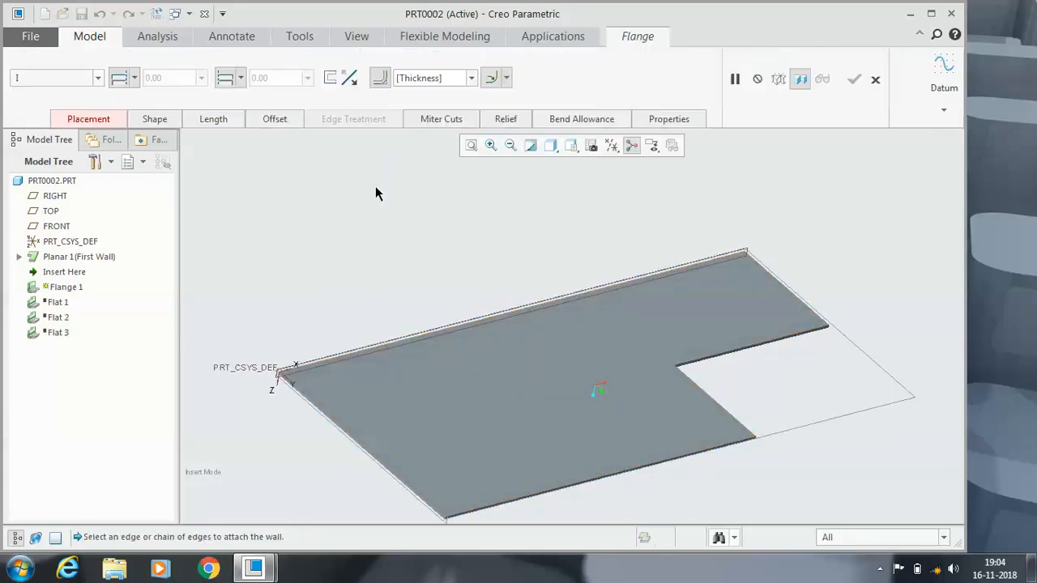
left_click(333, 424)
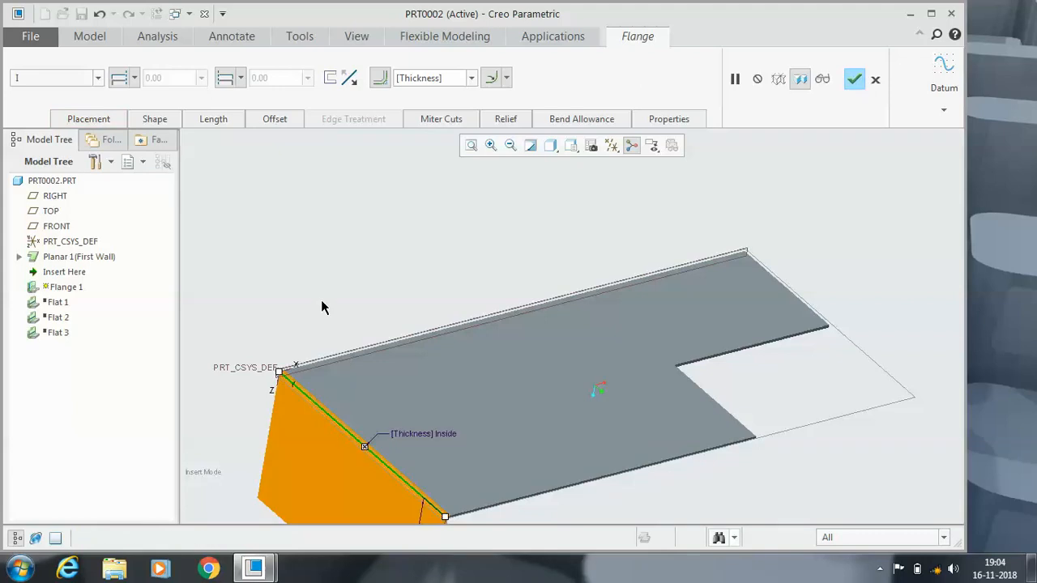
scroll(321, 332, "up", 2)
Try the S, Open and Joggle profiles on the flange and inspect the joggle preview from the side
left_click(96, 78)
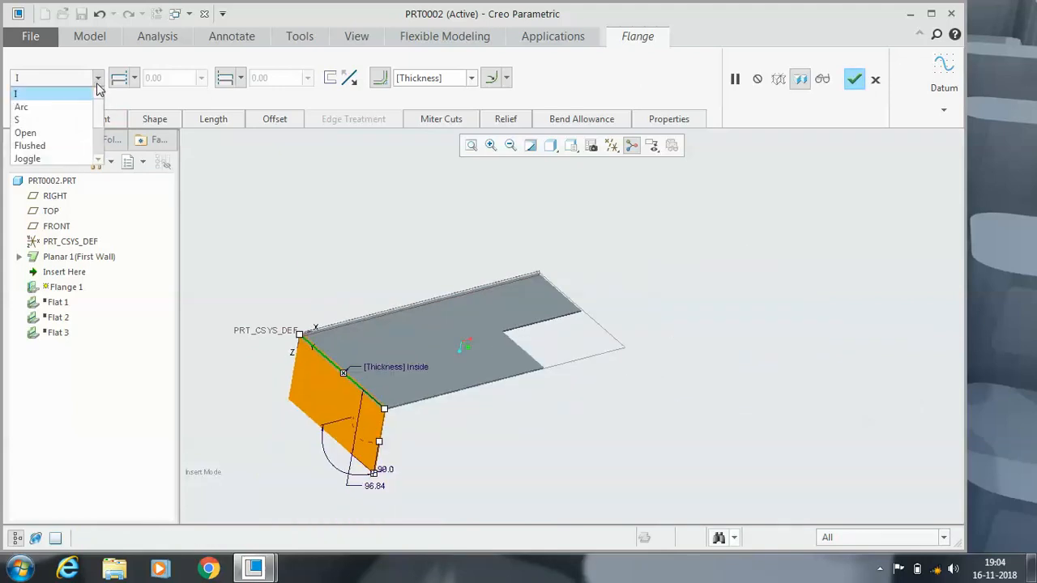
left_click(71, 116)
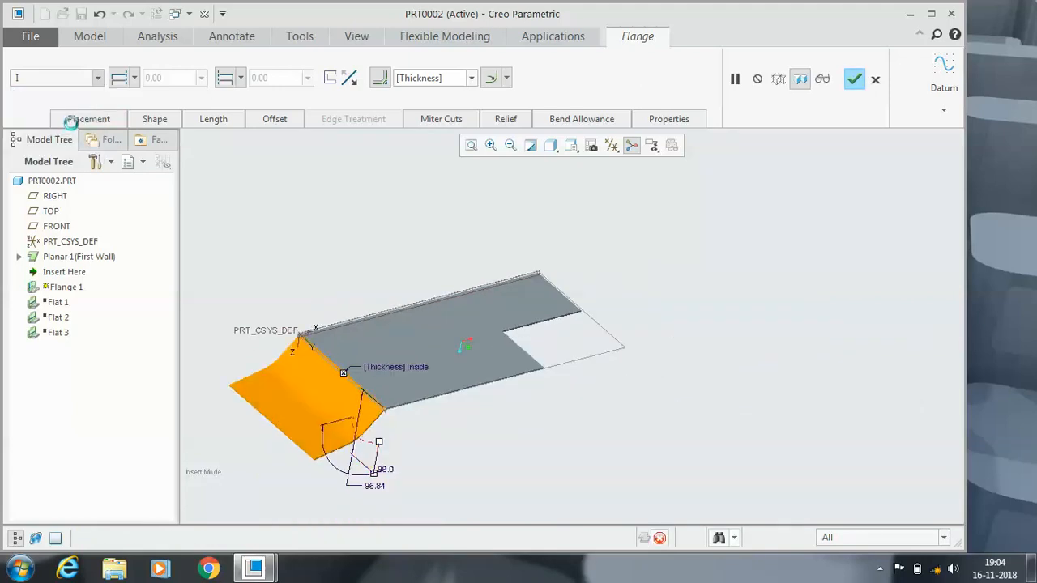
left_click(97, 81)
left_click(77, 132)
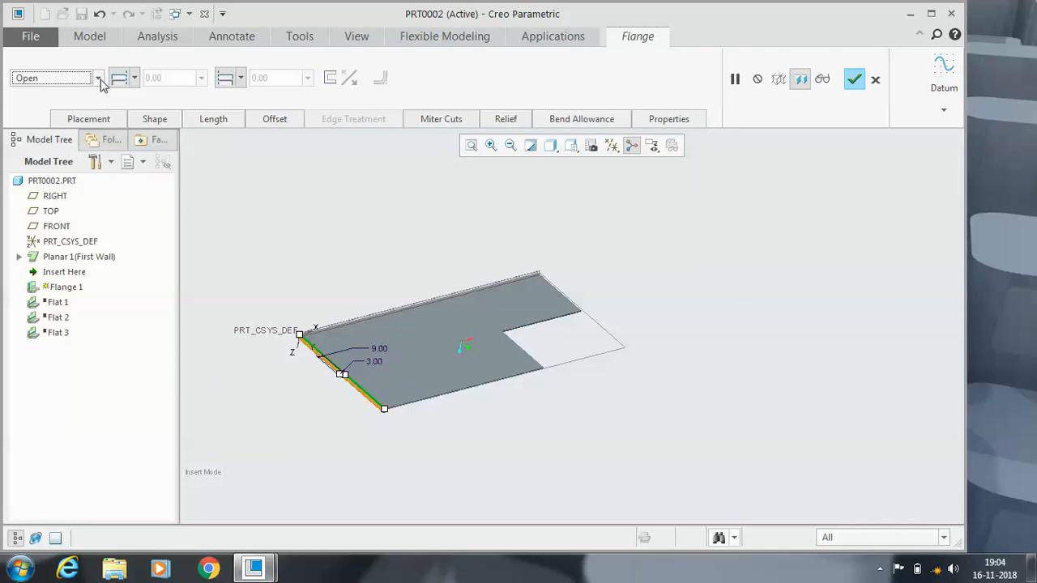
left_click(98, 78)
left_click(73, 159)
scroll(343, 370, "down", 4)
middle_click_drag(429, 388, 352, 327)
scroll(346, 270, "down", 2)
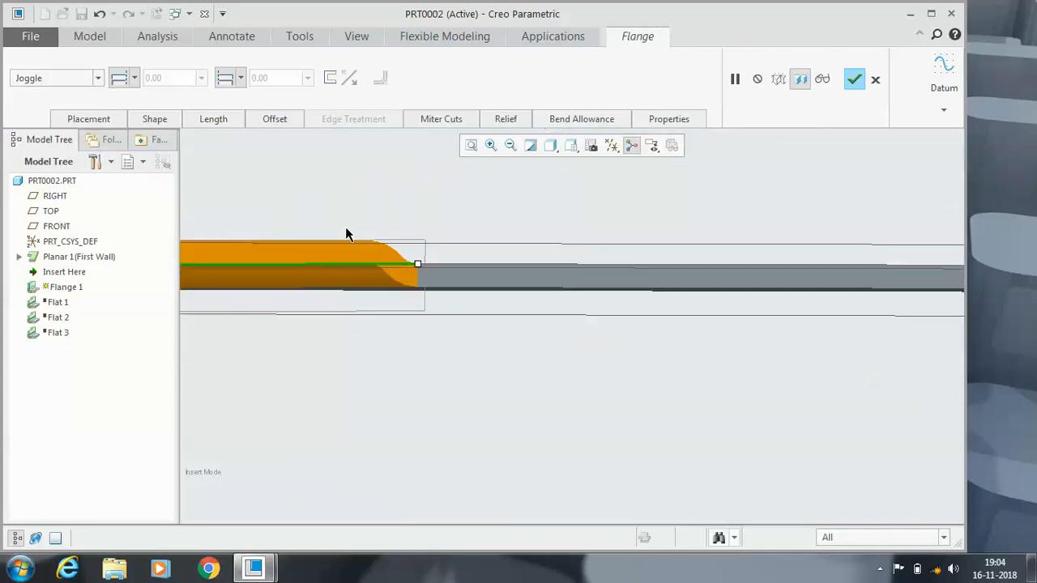
Show the flange's dimensioned shape sketch and compare the Open, S and Arc profiles
left_click(158, 119)
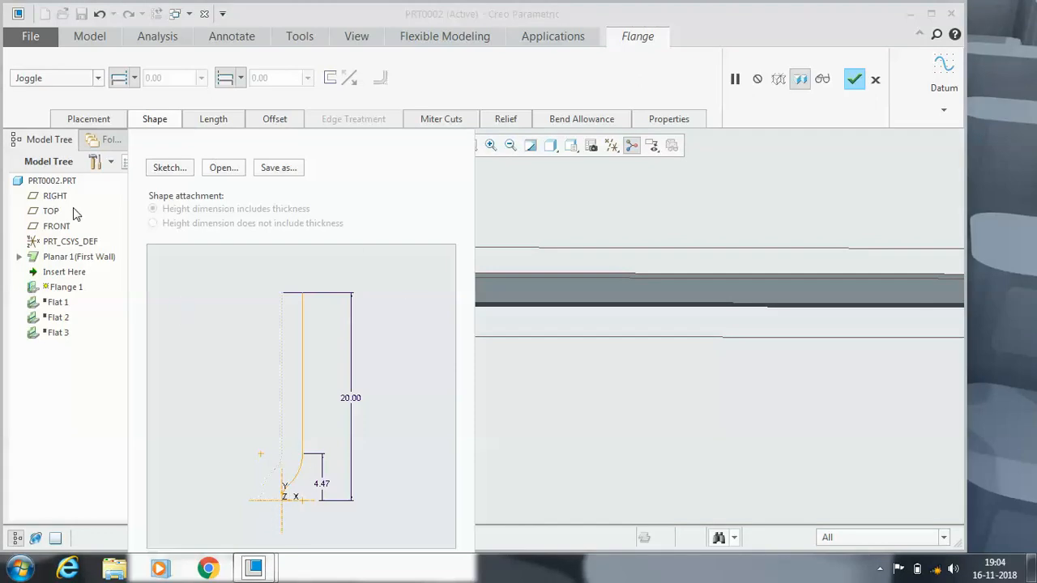
left_click(97, 79)
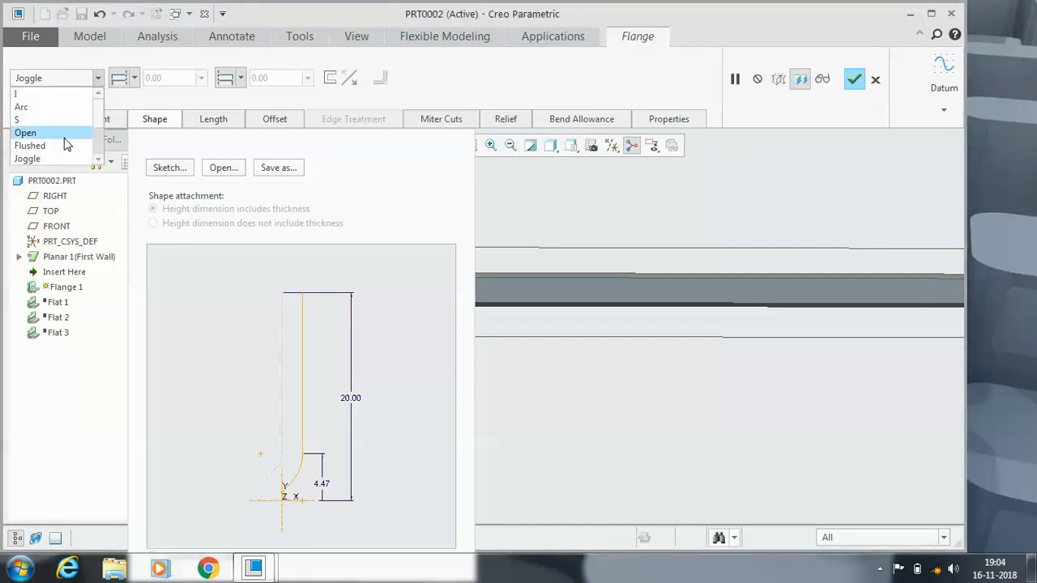
left_click(63, 135)
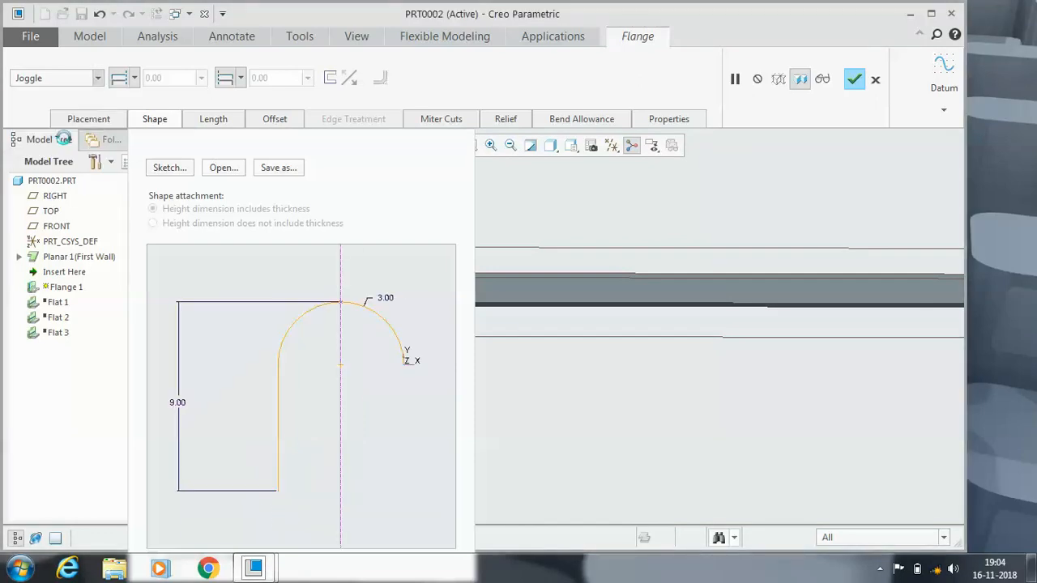
left_click(96, 79)
left_click(82, 121)
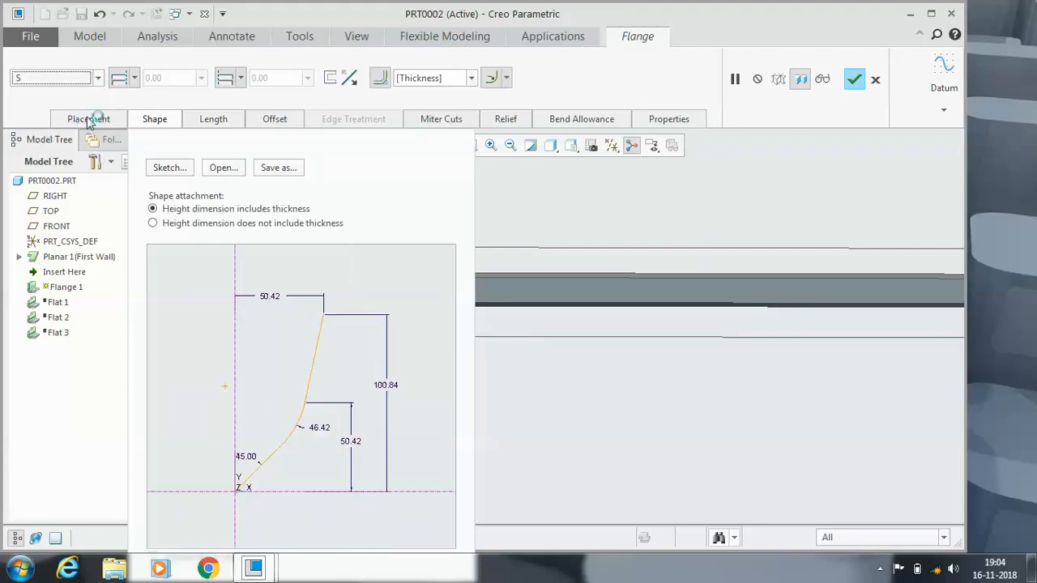
left_click(96, 79)
left_click(77, 107)
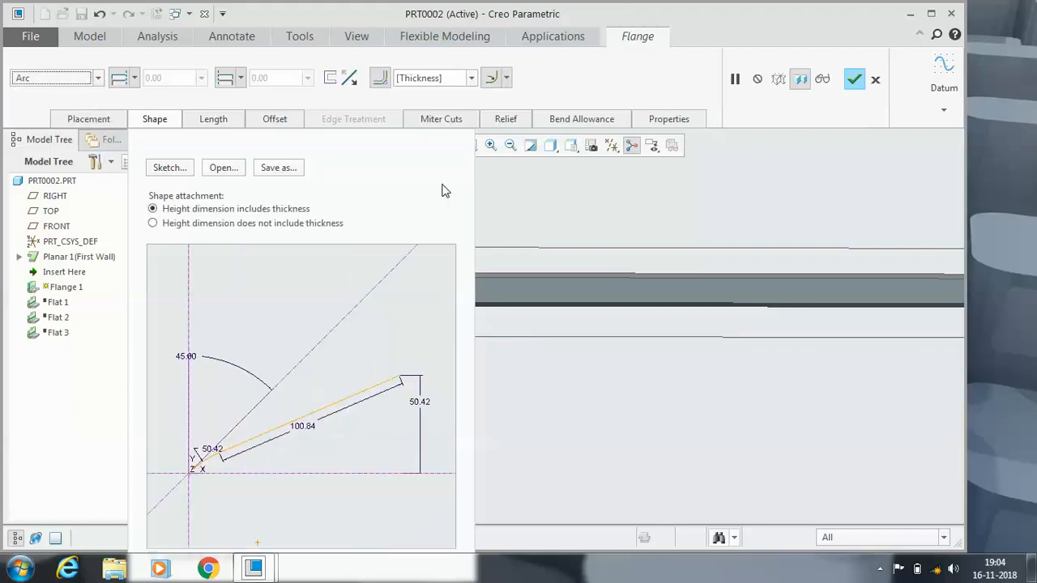
key("ctrl+d")
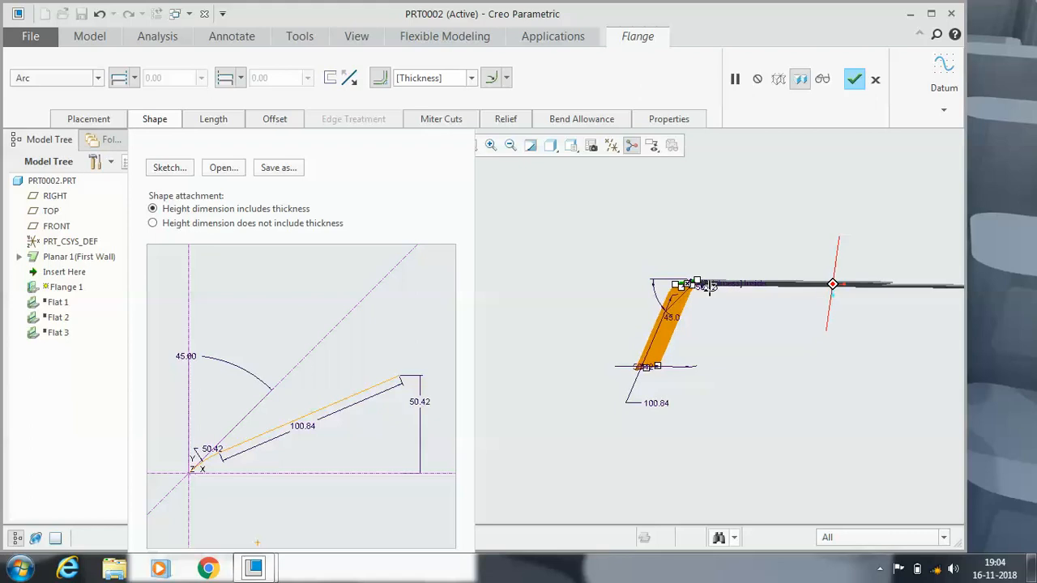
scroll(737, 316, "up", 3)
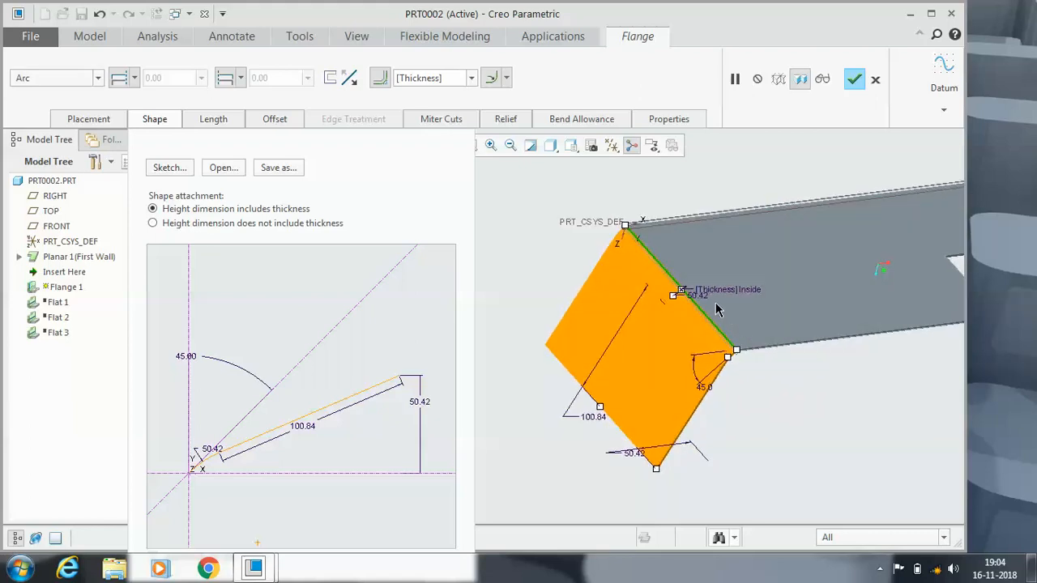
Check the flange's placement chain and try the Z profile
left_click(94, 119)
left_click(98, 78)
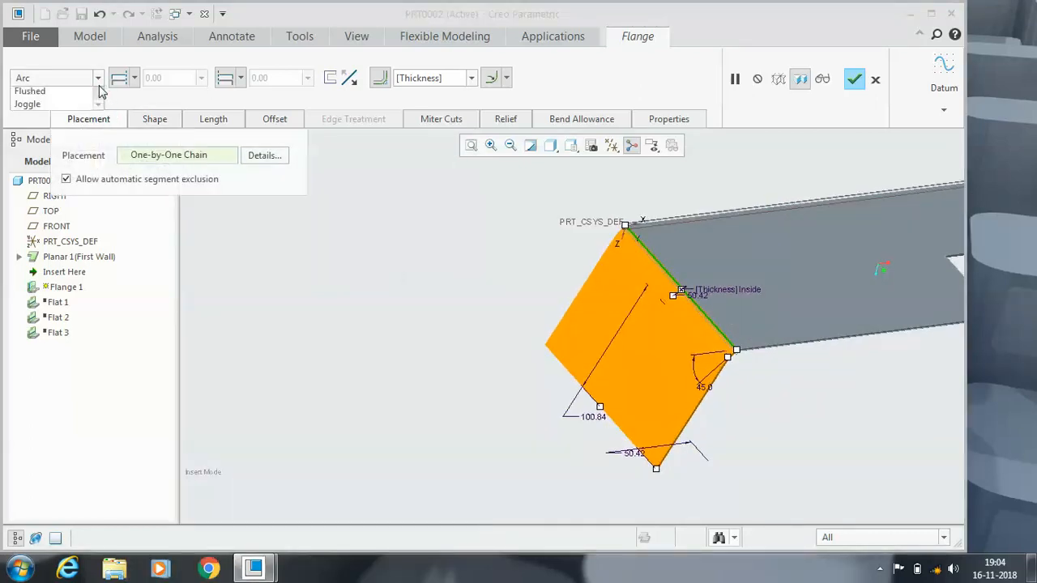
scroll(60, 160, "down", 2)
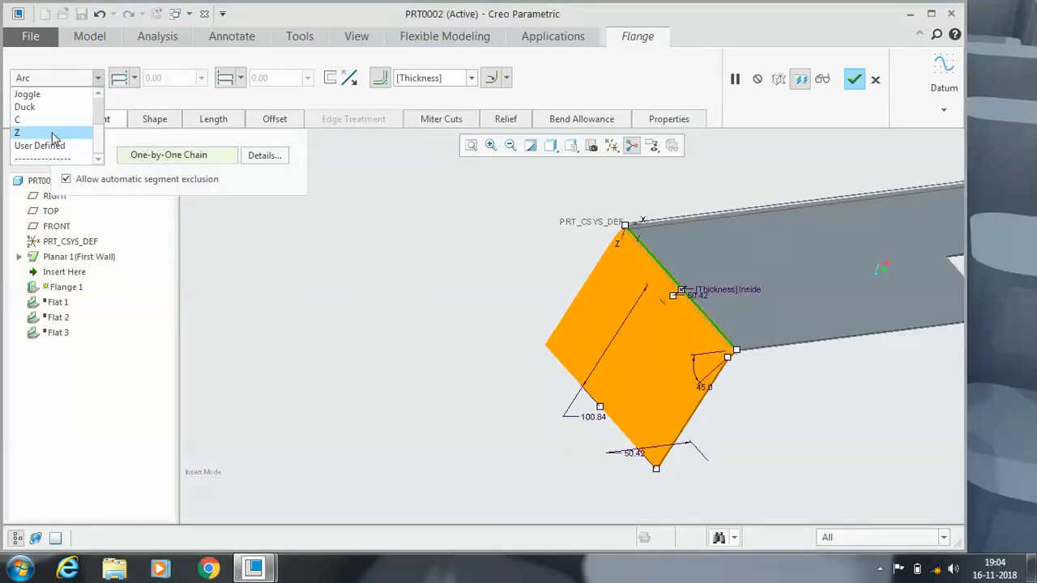
left_click(50, 132)
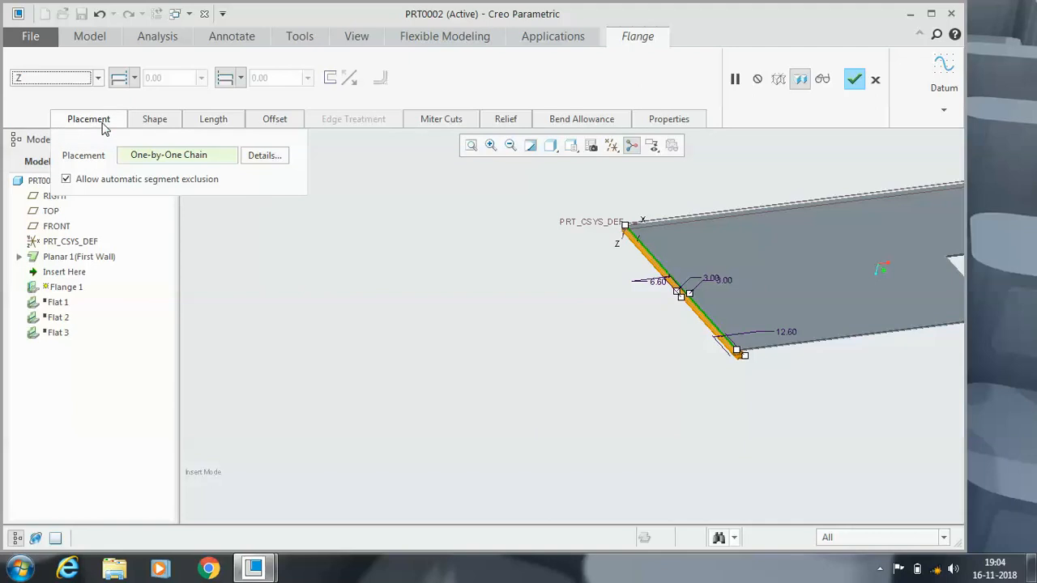
Switch the flange to a user-defined profile and open its sketch at the end of the wall in 2D orientation
left_click(81, 78)
scroll(65, 154, "down", 2)
left_click(32, 144)
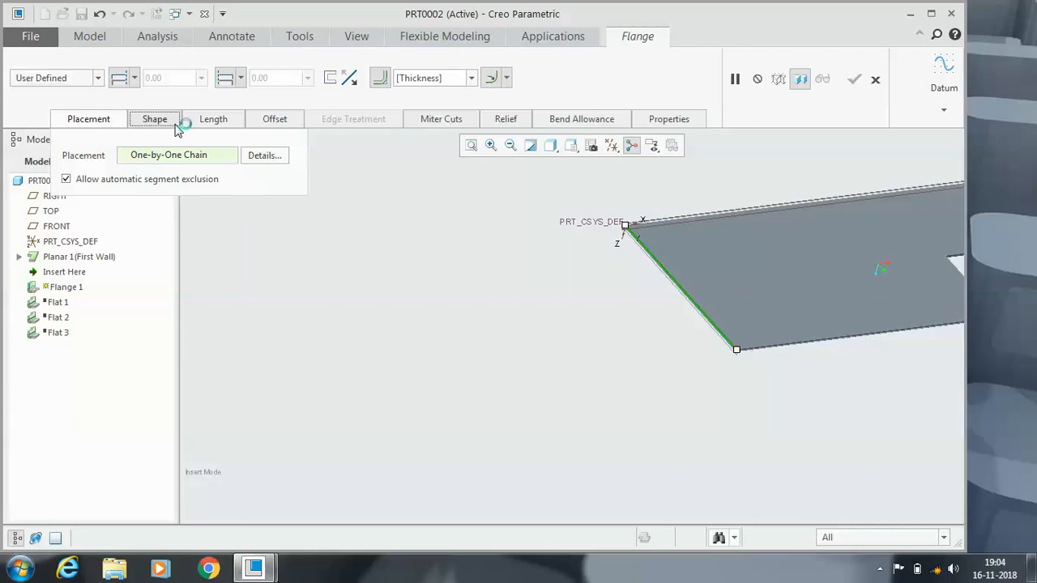
left_click(172, 121)
left_click(178, 167)
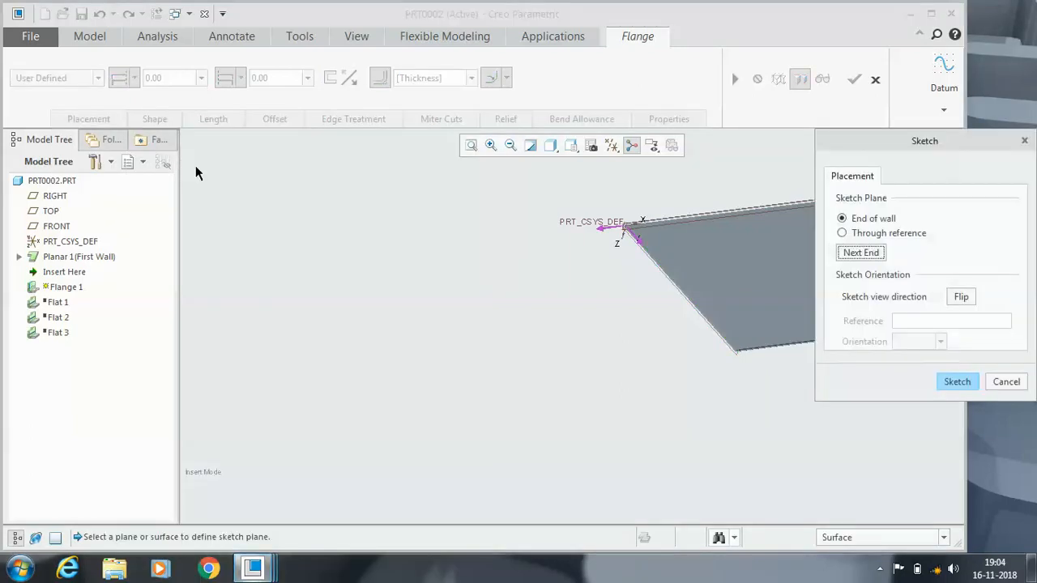
left_click(953, 380)
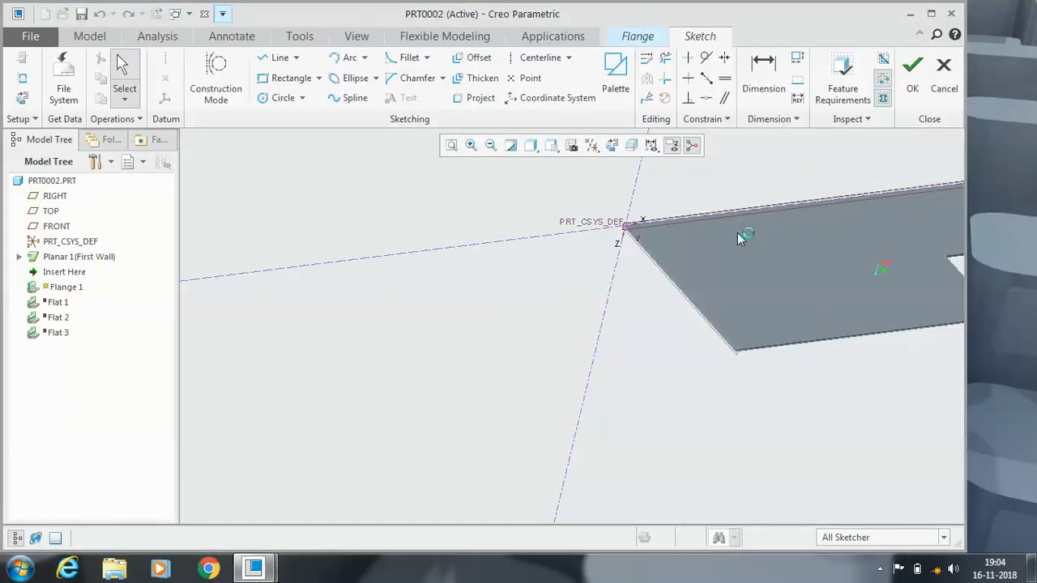
left_click(613, 145)
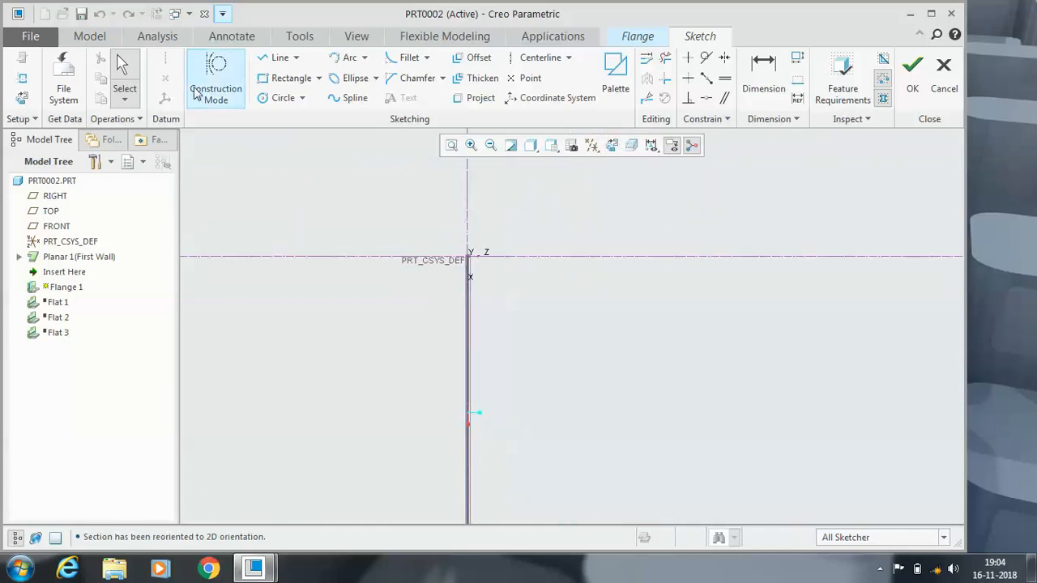
Try a four-line open profile starting with a horizontal line about 149 long from the wall's end, and inspect it against the attachment edge
left_click(261, 63)
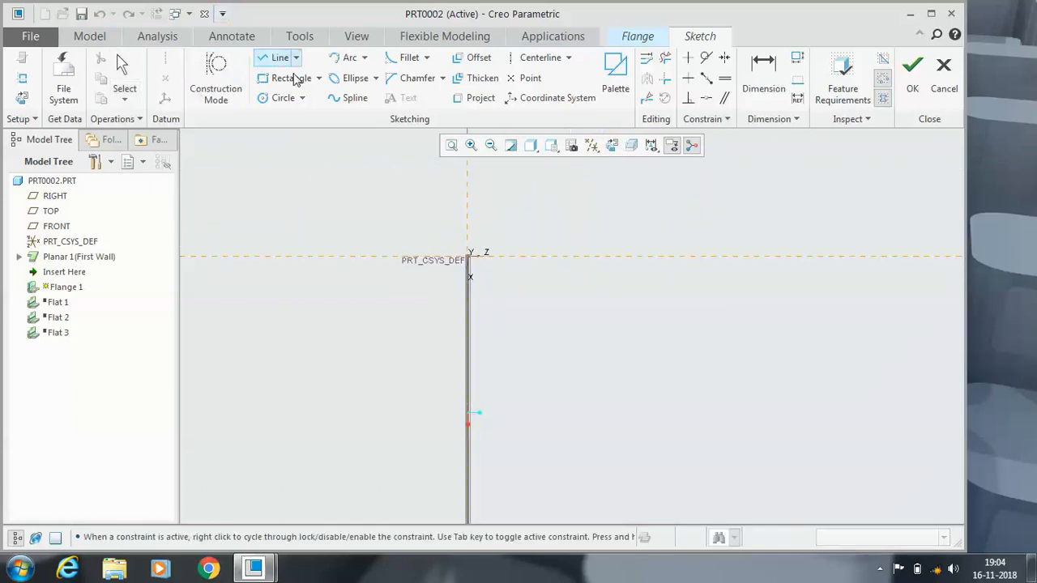
left_click(470, 257)
left_click(595, 256)
left_click(589, 201)
left_click(788, 210)
left_click(870, 288)
left_click(910, 81)
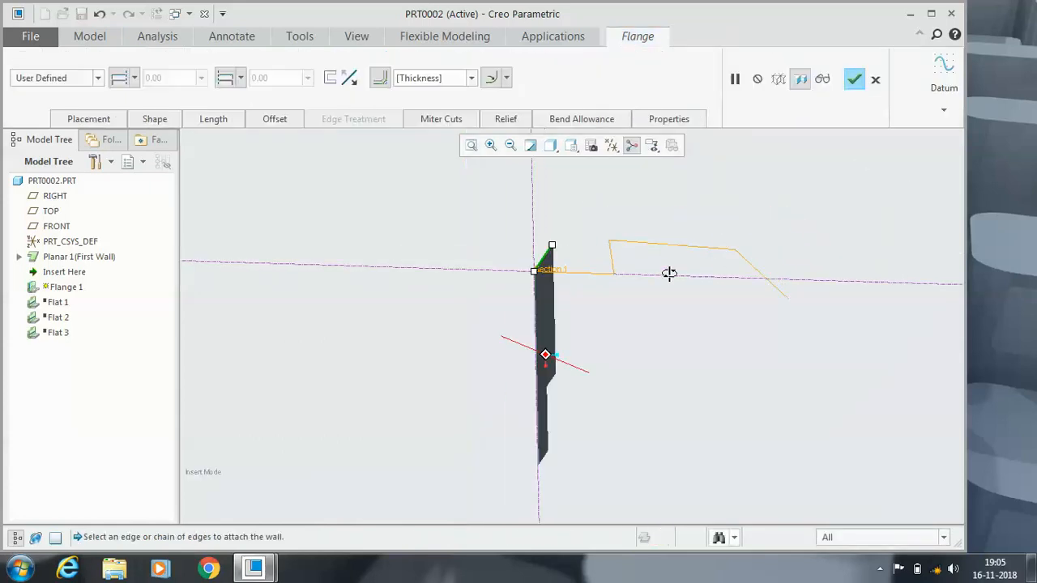
middle_click_drag(669, 273, 629, 285)
scroll(567, 289, "up", 4)
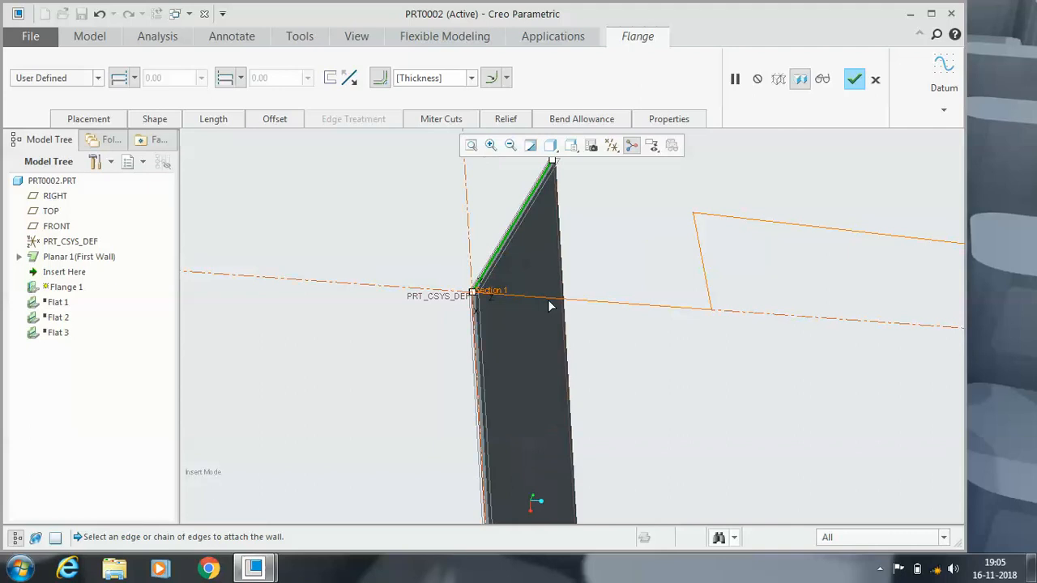
scroll(551, 305, "up", 4)
scroll(289, 285, "down", 8)
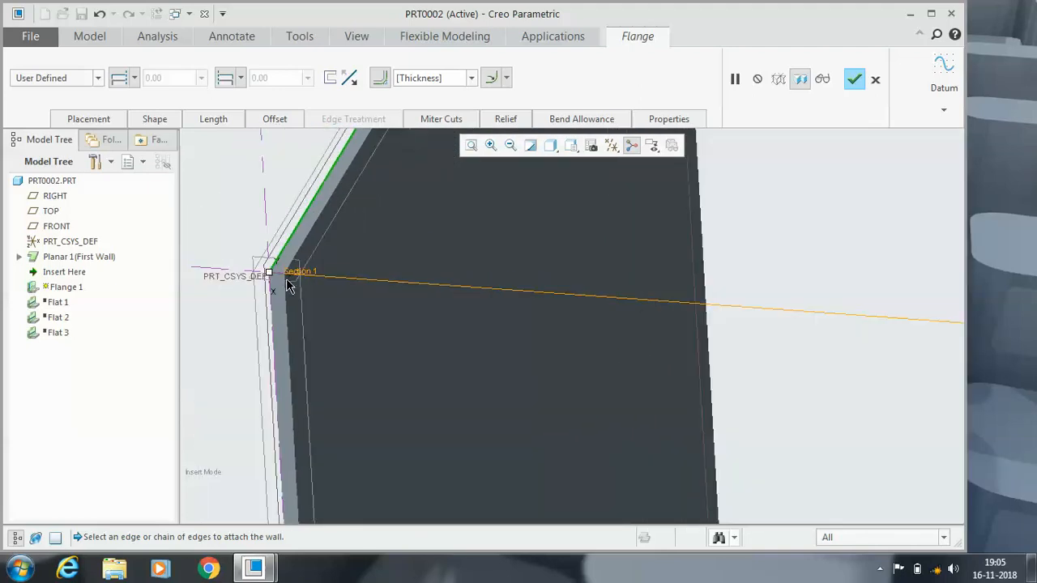
mouse_move(289, 285)
middle_mouse_down()
mouse_move(303, 273)
mouse_move(307, 282)
middle_mouse_up()
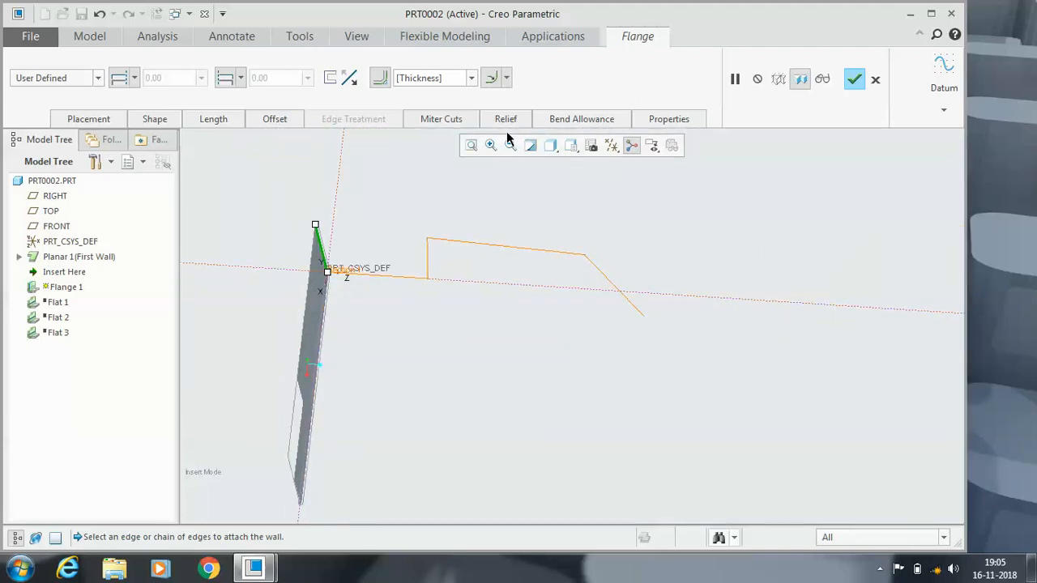
Reopen the profile sketch and draw a hooked three-line chain: up from the wall's end in line with it, across to its outer side, and back down
left_click(152, 118)
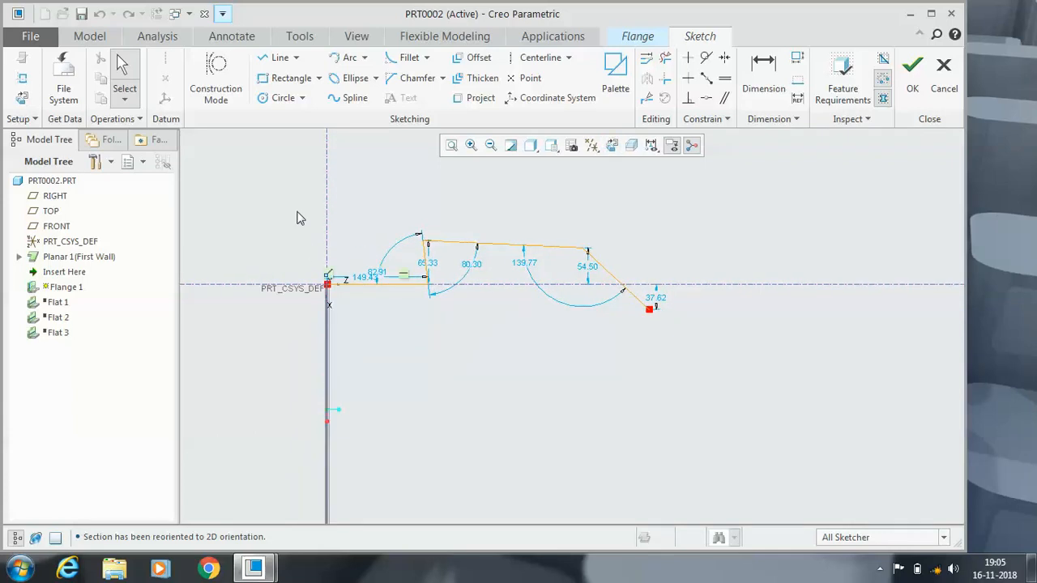
left_click(275, 57)
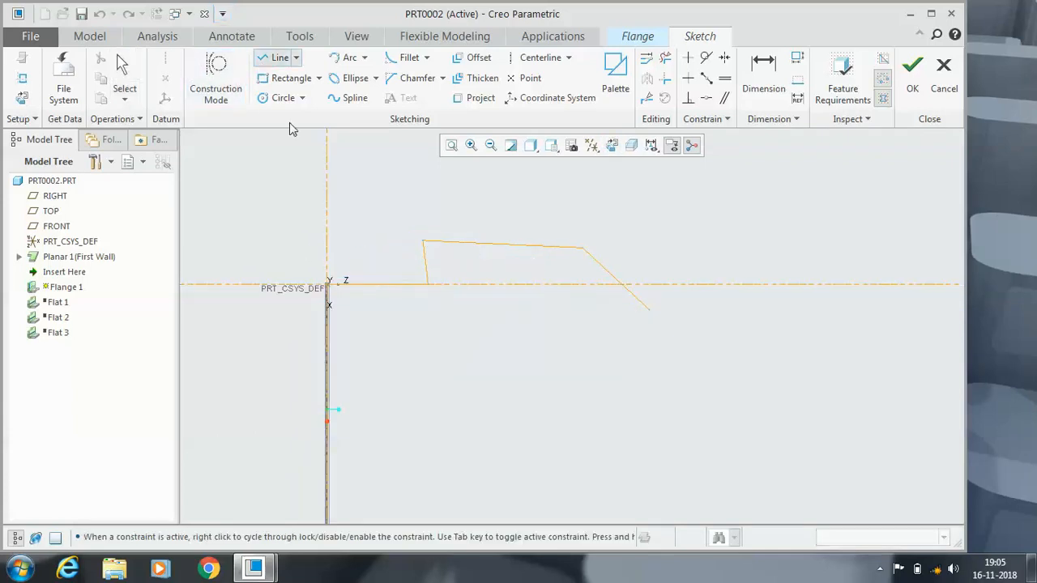
left_click(330, 287)
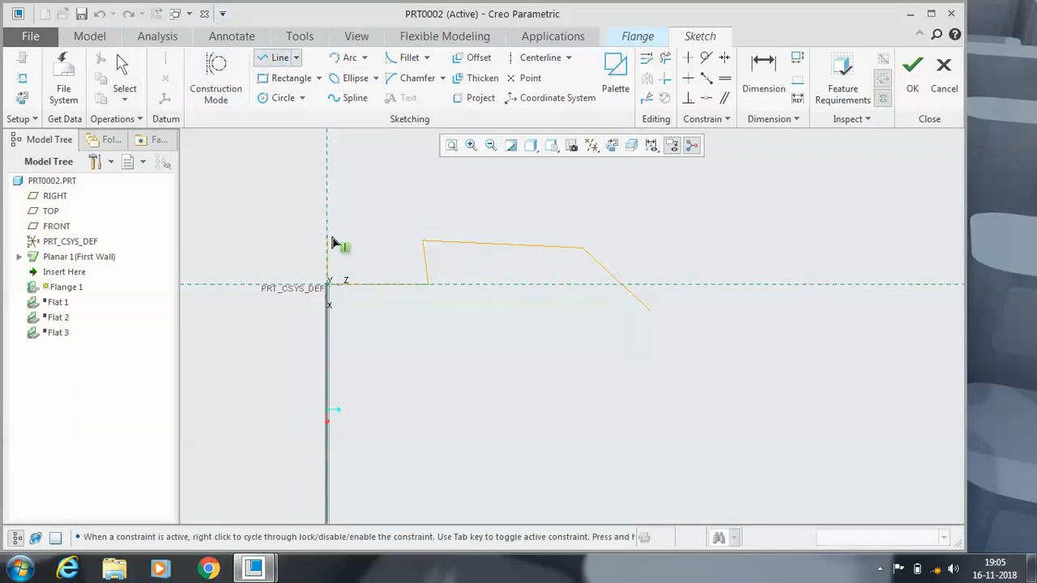
mouse_move(354, 273)
middle_mouse_down()
mouse_move(296, 317)
mouse_move(334, 327)
middle_mouse_up()
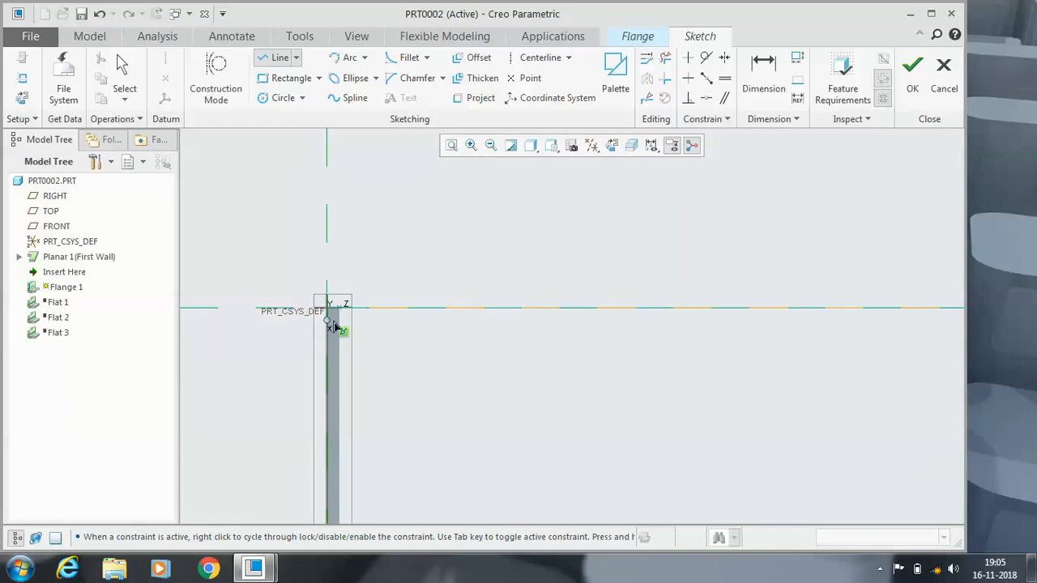
scroll(327, 202, "down", 5)
left_click(329, 198)
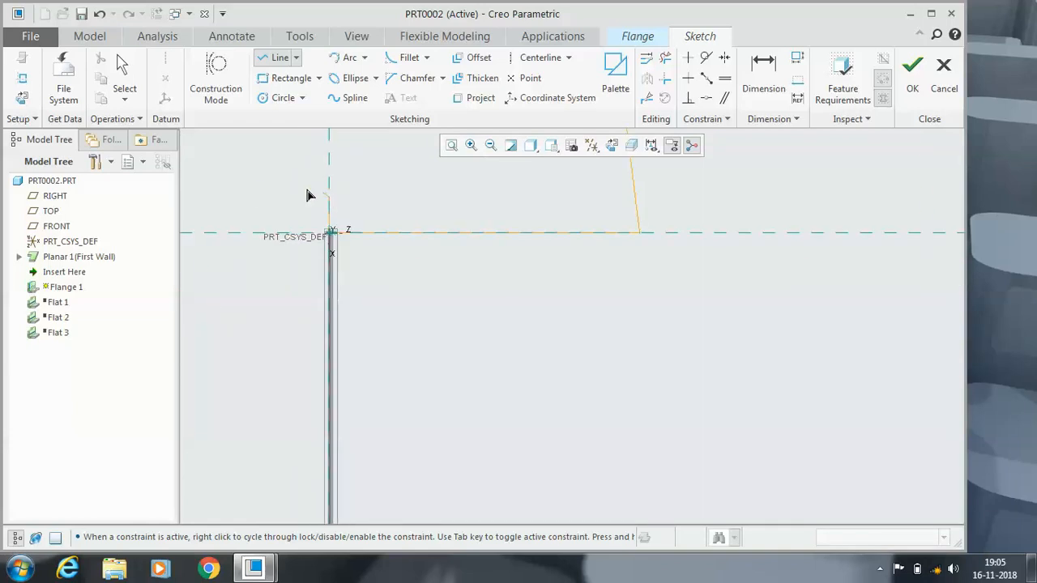
left_click(235, 198)
left_click(235, 363)
middle_click(243, 364)
scroll(575, 348, "down", 4)
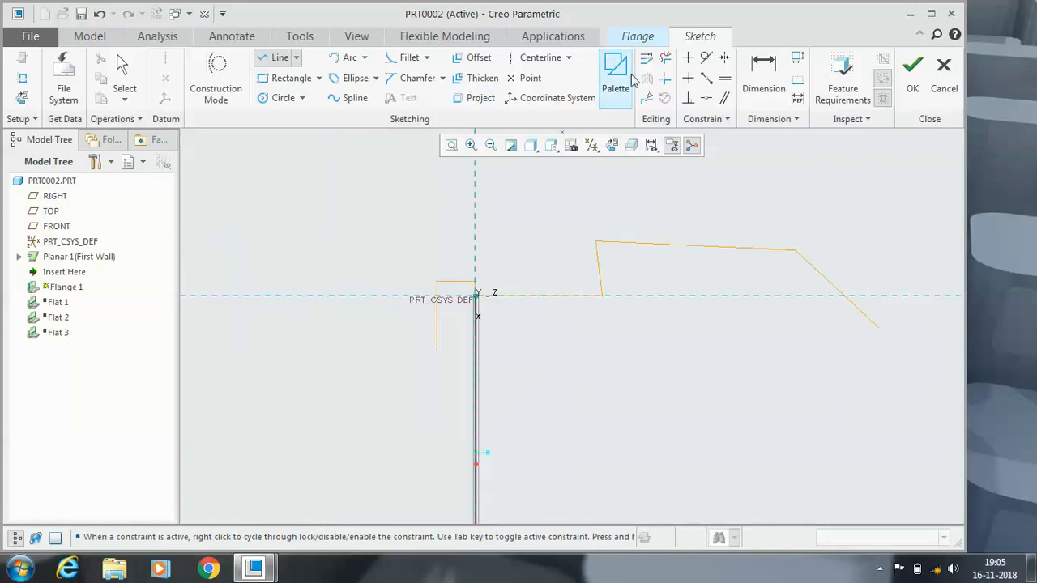
Remove the old four-line chain from the profile sketch, accept the sketch and complete the hooked flange wall
left_click(666, 59)
mouse_move(902, 253)
left_mouse_down()
mouse_move(620, 276)
mouse_move(871, 278)
mouse_move(620, 303)
mouse_move(606, 267)
mouse_move(869, 291)
mouse_move(863, 331)
left_mouse_up()
left_click(913, 72)
scroll(634, 200, "up", 6)
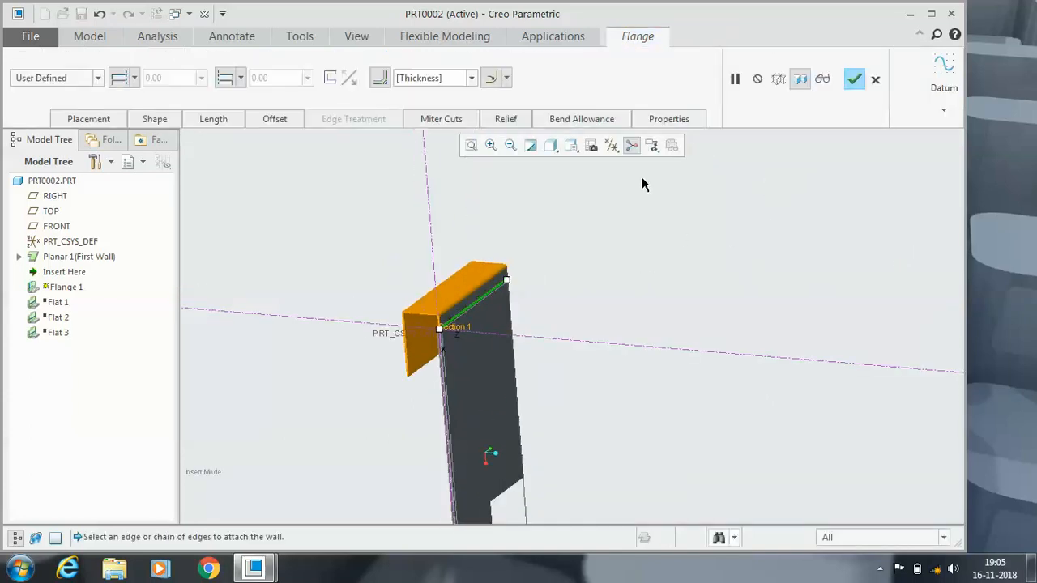
scroll(543, 326, "down", 2)
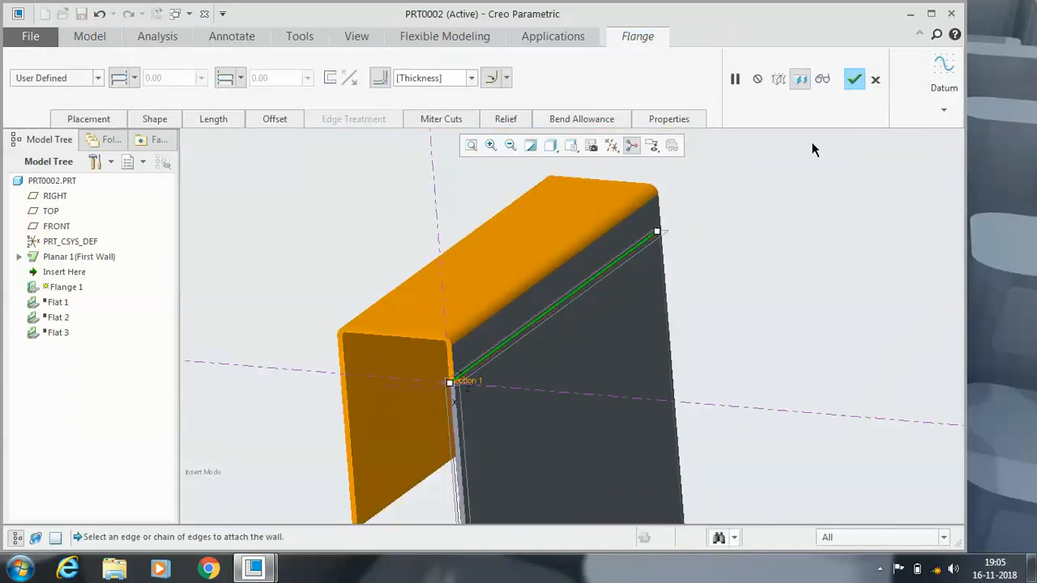
left_click(856, 80)
Add a rectangular flat wall with a 122° bend angle on the plate's short edge opposite the hooked flange
middle_click_drag(772, 235, 514, 194)
left_click(378, 73)
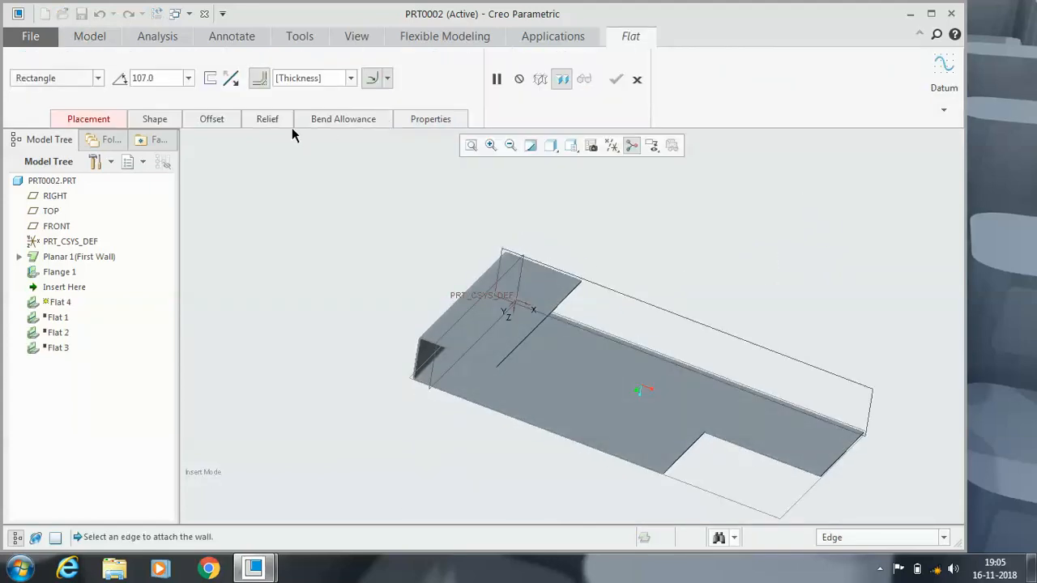
left_click(841, 458)
scroll(851, 454, "up", 3)
middle_click_drag(861, 452, 864, 408)
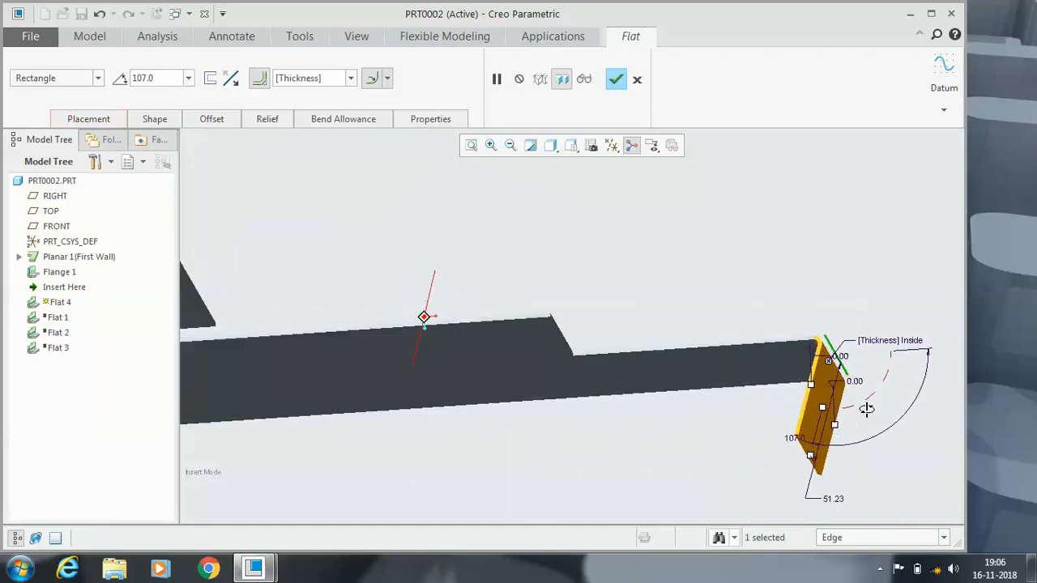
left_click_drag(822, 410, 796, 363)
middle_click_drag(797, 363, 775, 348)
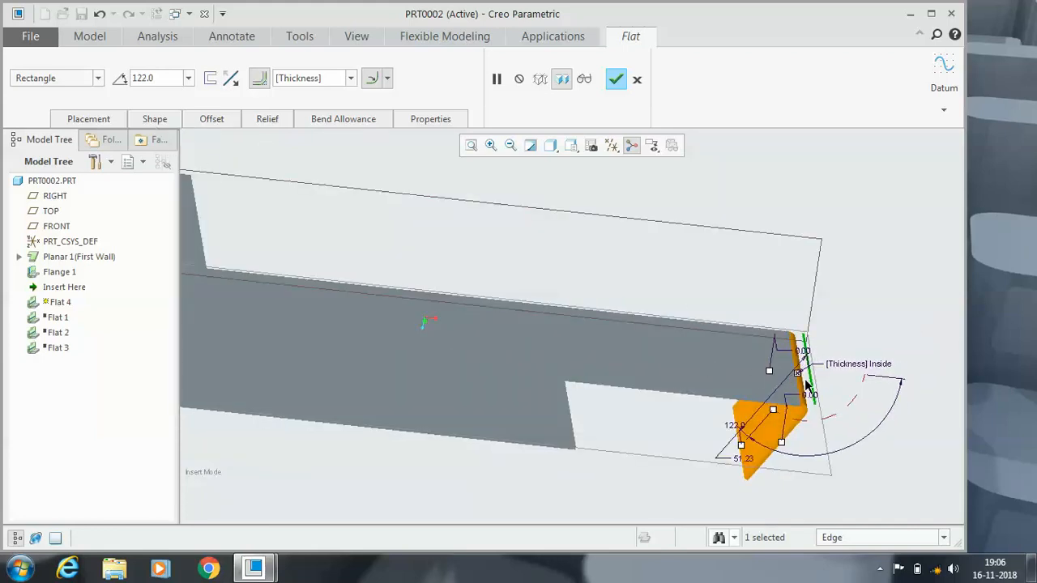
left_click(615, 80)
Add a flange wall with the Open profile along the plate's long outer edge beside the cutout
left_click(407, 79)
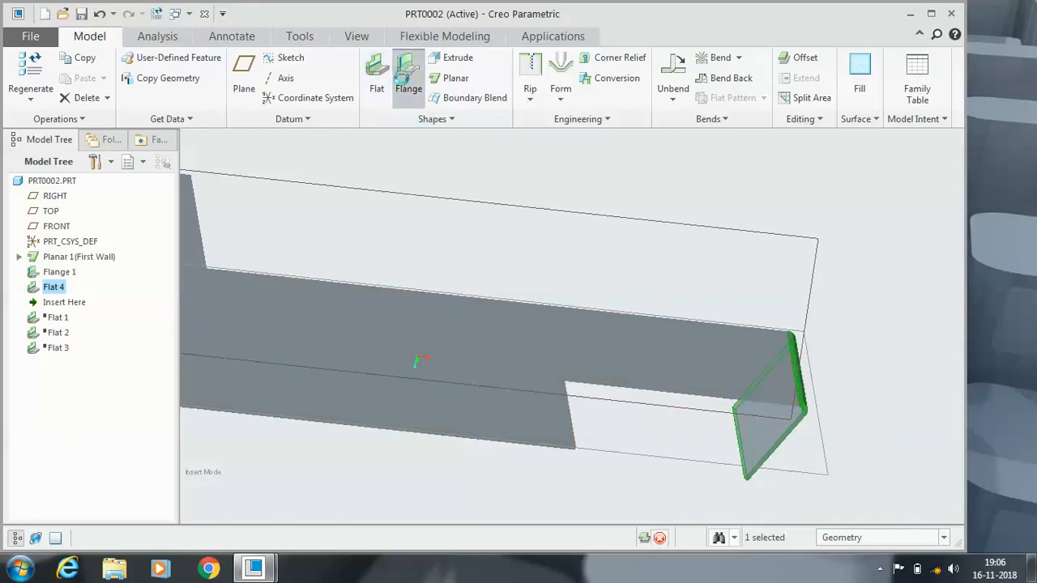
left_click(361, 423)
middle_click_drag(479, 356, 425, 350)
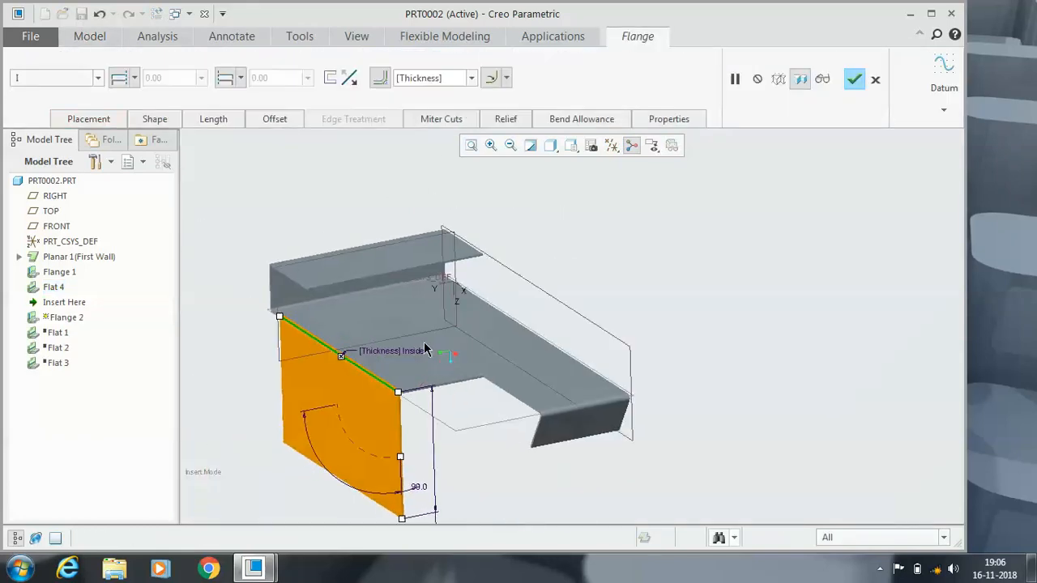
scroll(257, 273, "up", 1)
left_click(98, 78)
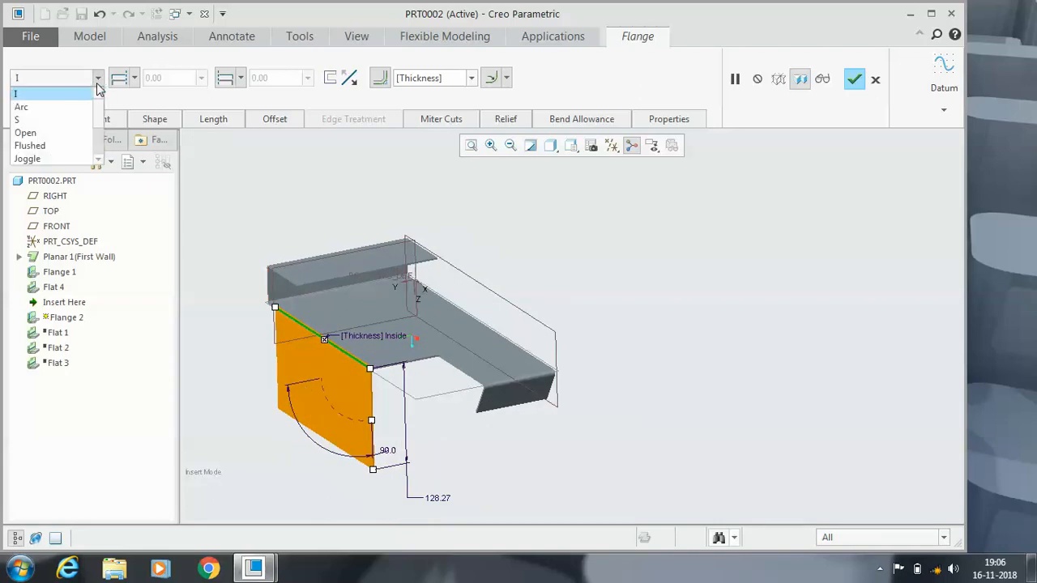
left_click(70, 133)
scroll(324, 341, "down", 5)
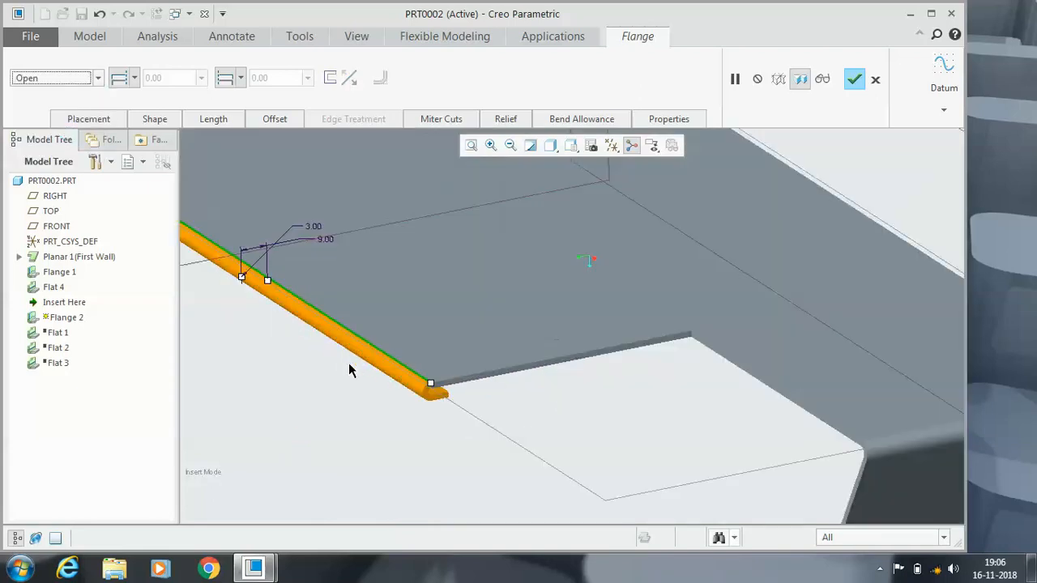
left_click(90, 119)
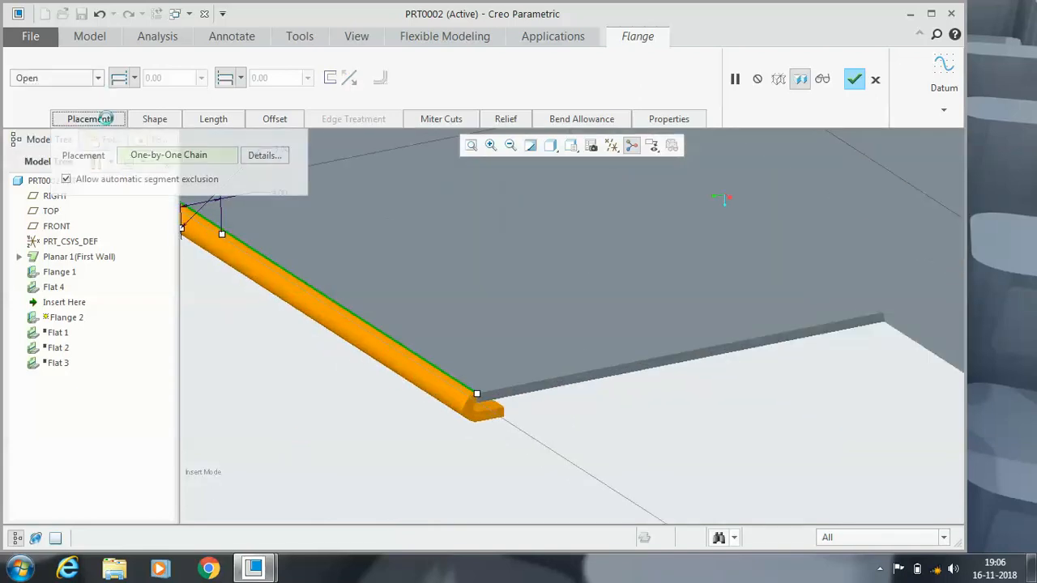
left_click(855, 81)
middle_click_drag(518, 339, 539, 364)
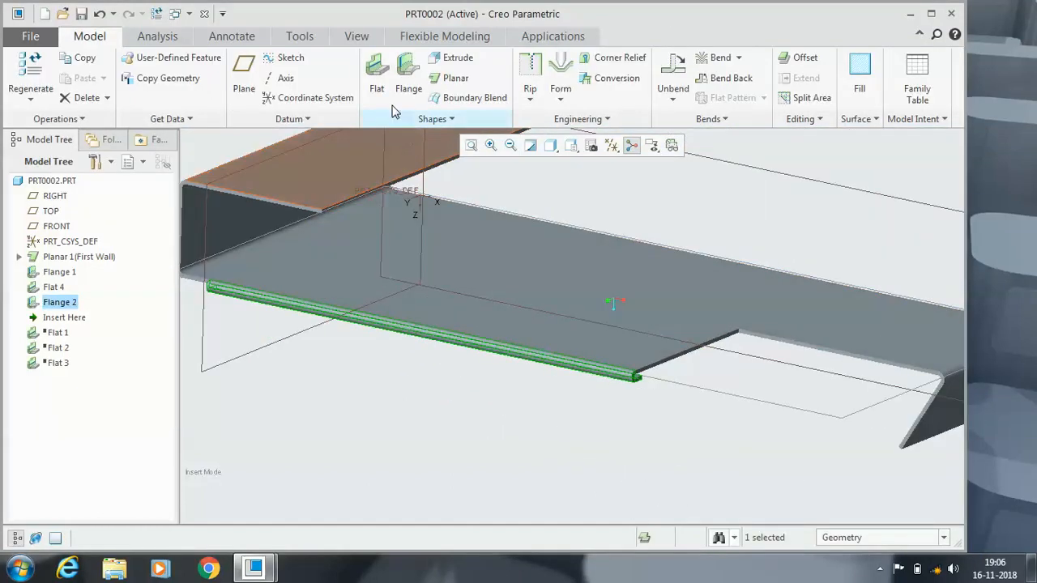
left_click(378, 77)
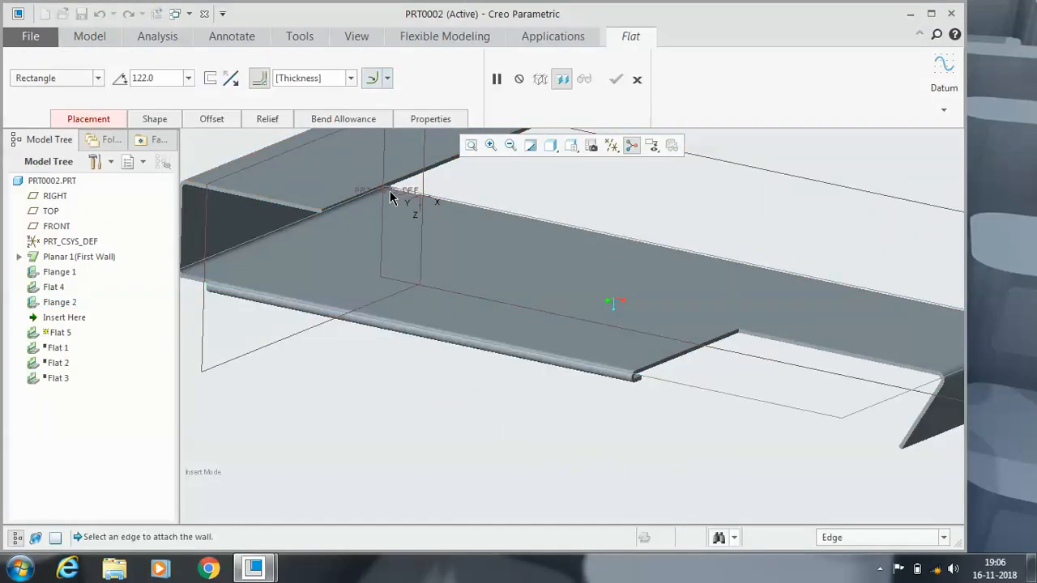
scroll(393, 198, "up", 2)
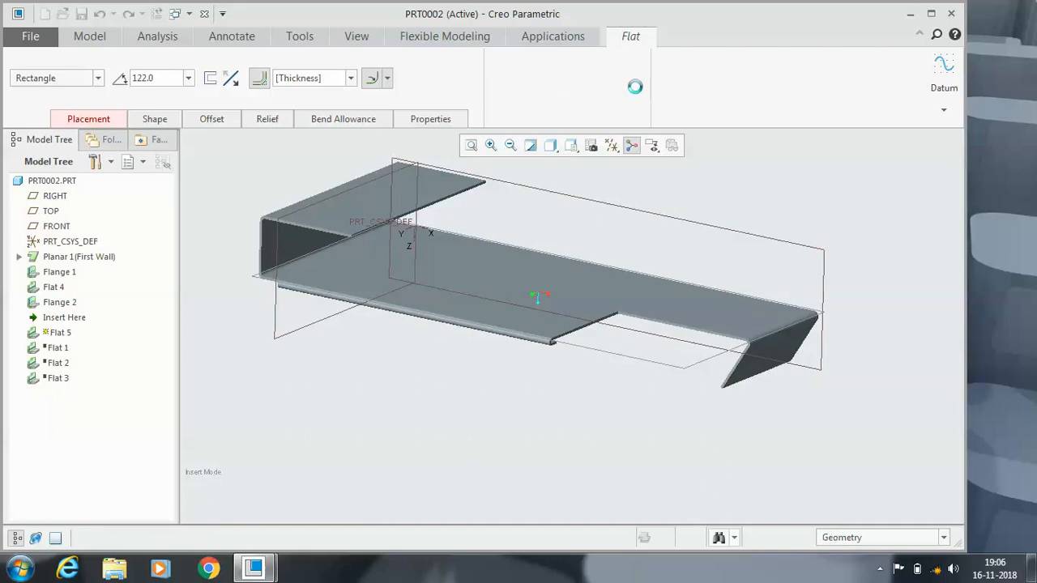
left_click(637, 79)
scroll(467, 261, "down", 3)
scroll(391, 237, "up", 4)
scroll(390, 239, "down", 4)
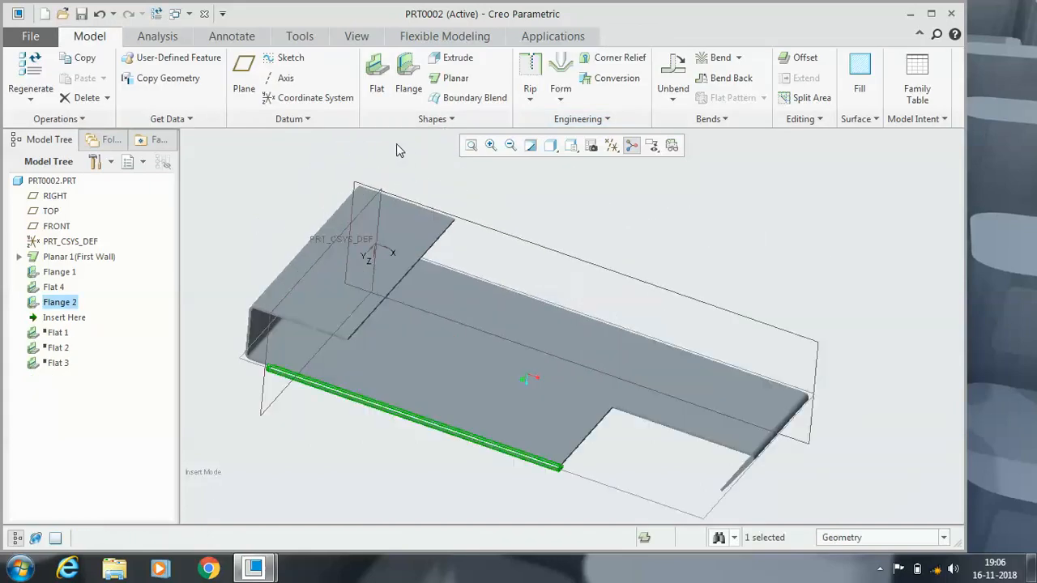
left_click(377, 77)
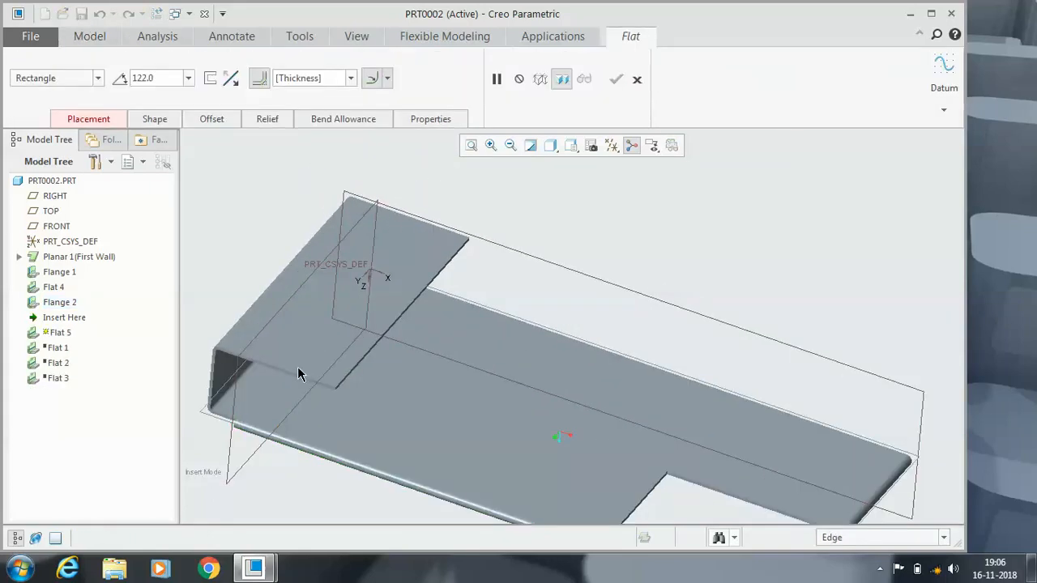
left_click(637, 79)
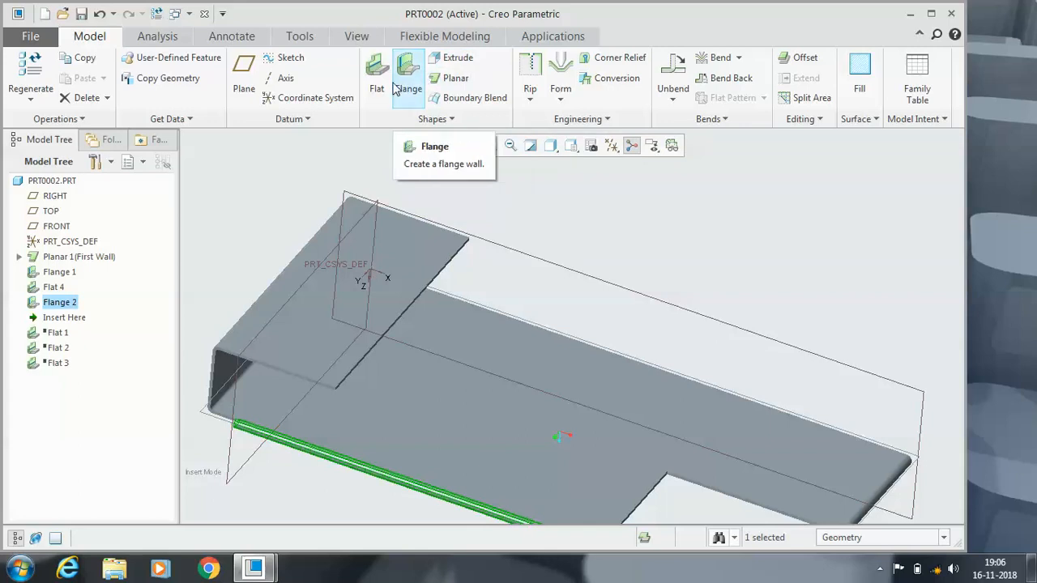
Try a rectangular flat wall with a 122° bend angle on the free long edge of the hooked flange
mouse_move(391, 263)
middle_mouse_down()
mouse_move(414, 252)
mouse_move(405, 264)
middle_mouse_up()
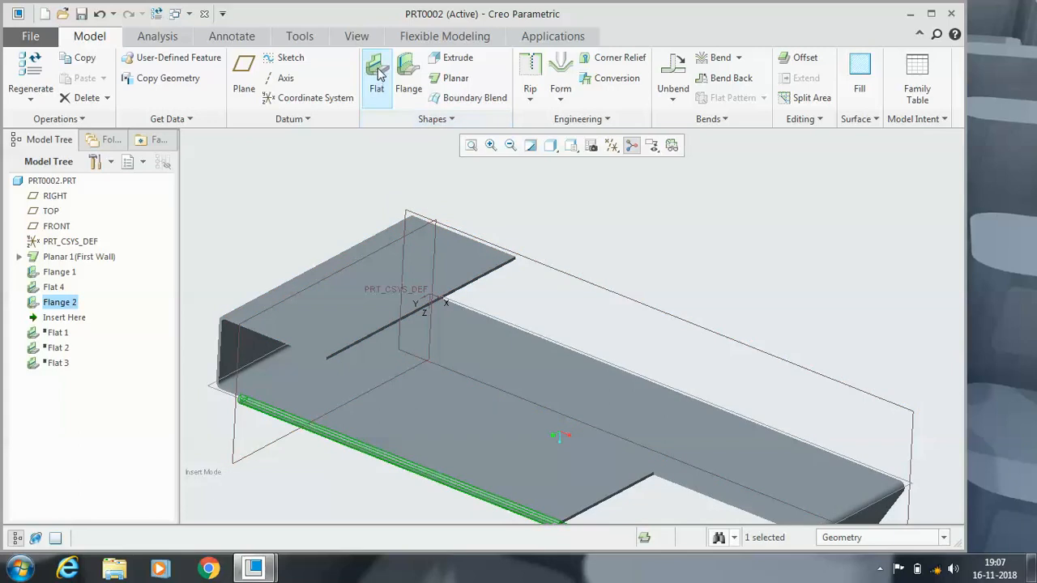
left_click(377, 77)
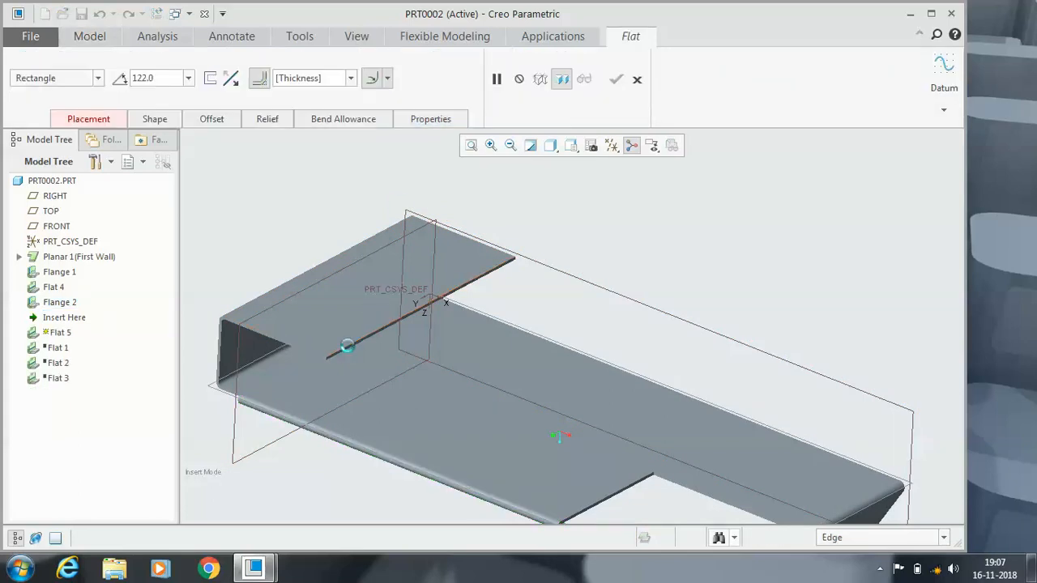
left_click(350, 350)
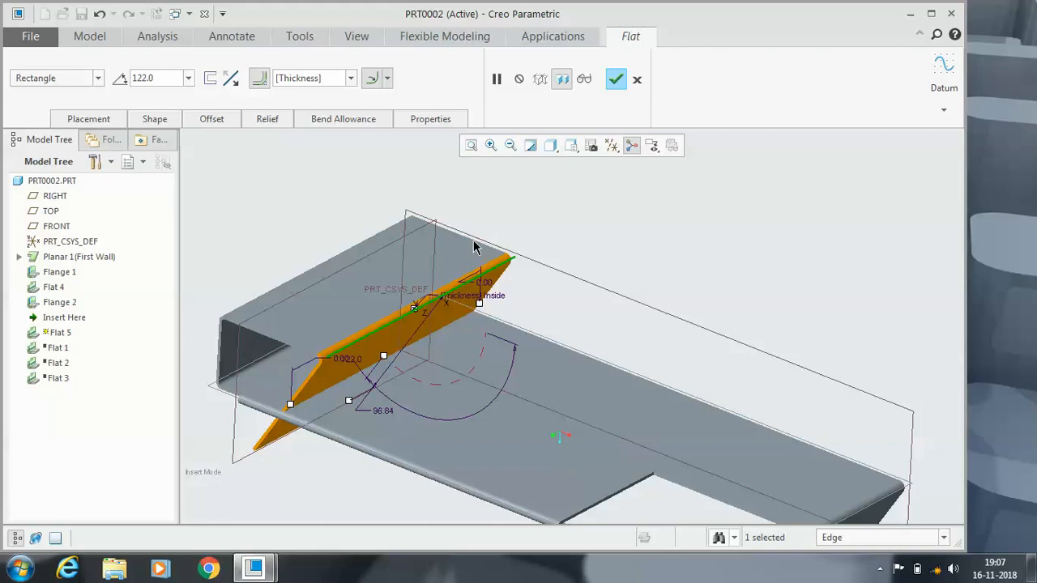
left_click(637, 80)
left_click(531, 312)
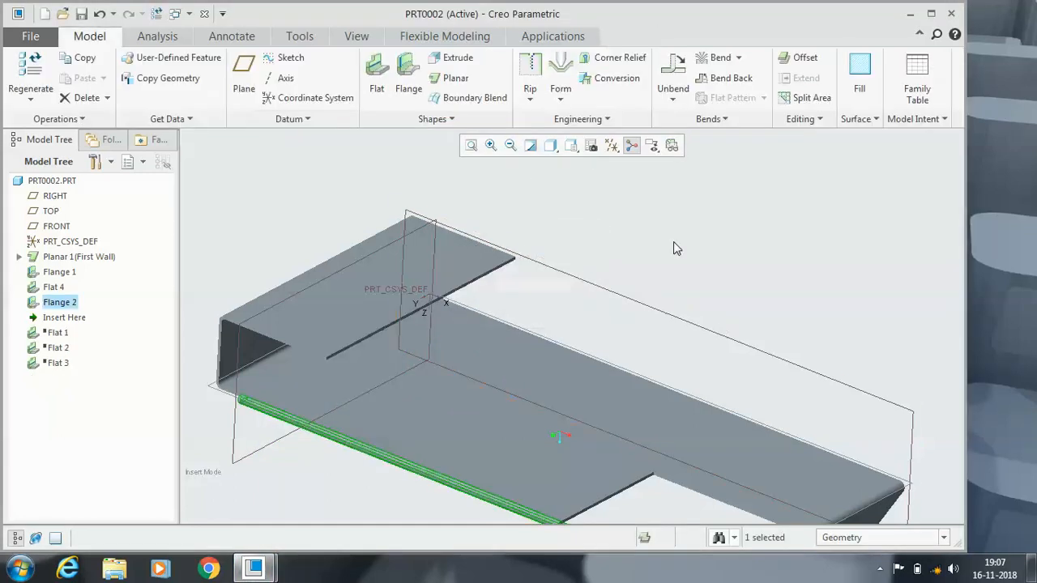
Add an I-profile flange wall along the hooked flange's long free edge and adjoining short edge, with a bend angle of about 303°
left_click(408, 77)
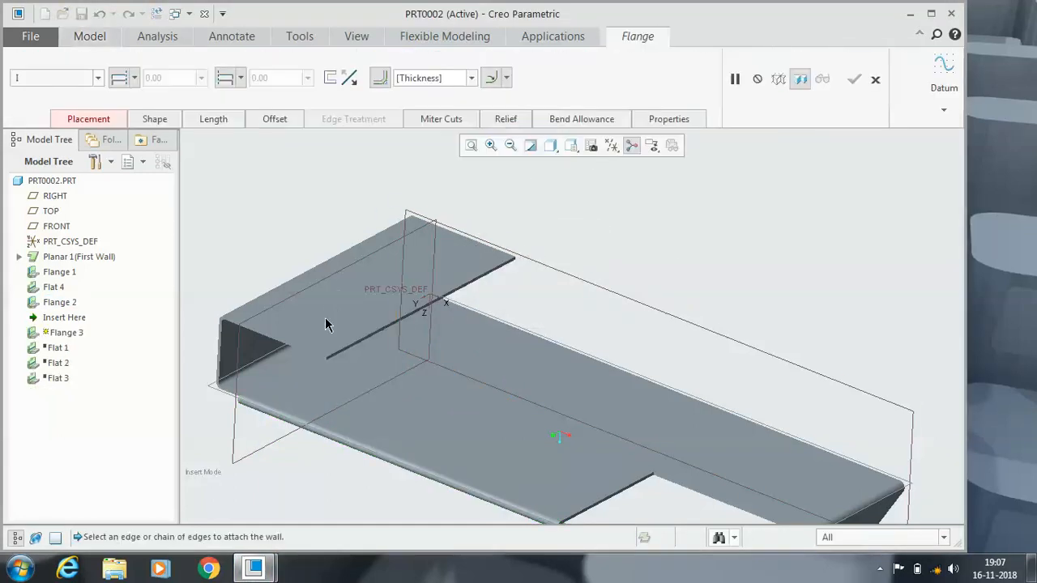
left_click(347, 355)
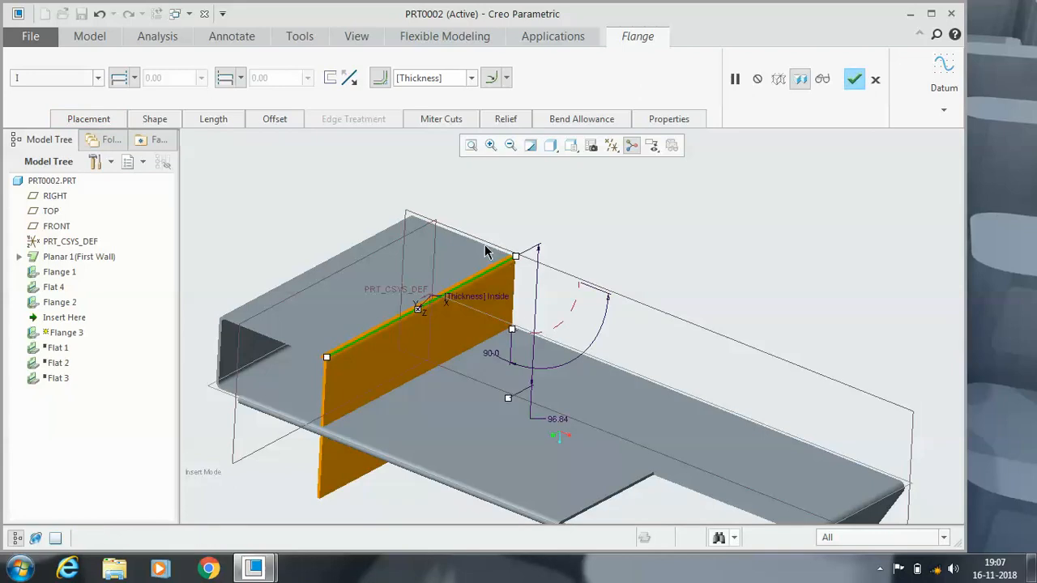
middle_click_drag(491, 251, 521, 272)
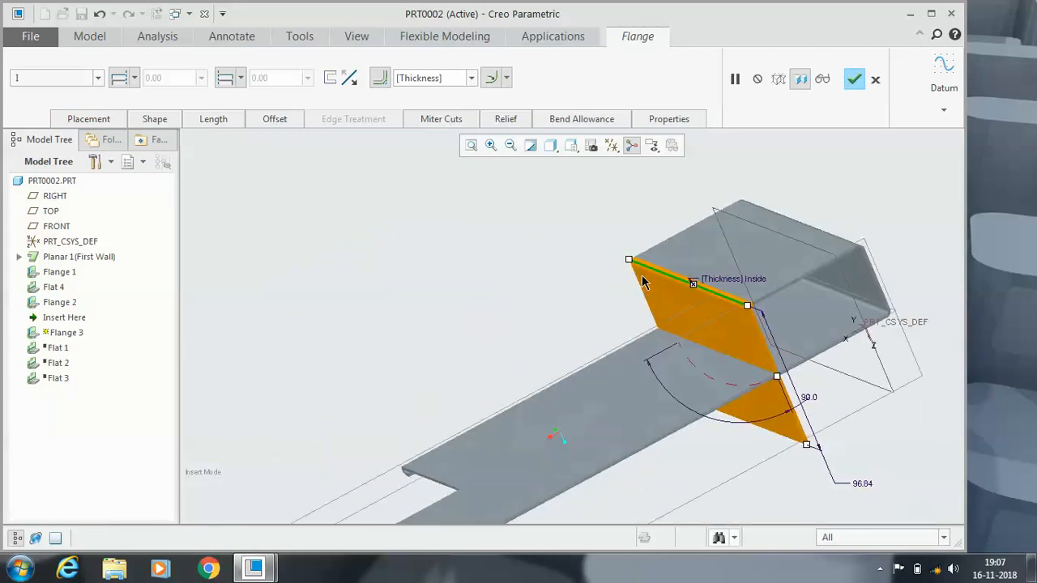
left_click(773, 291, "shift")
middle_click_drag(718, 278, 735, 263)
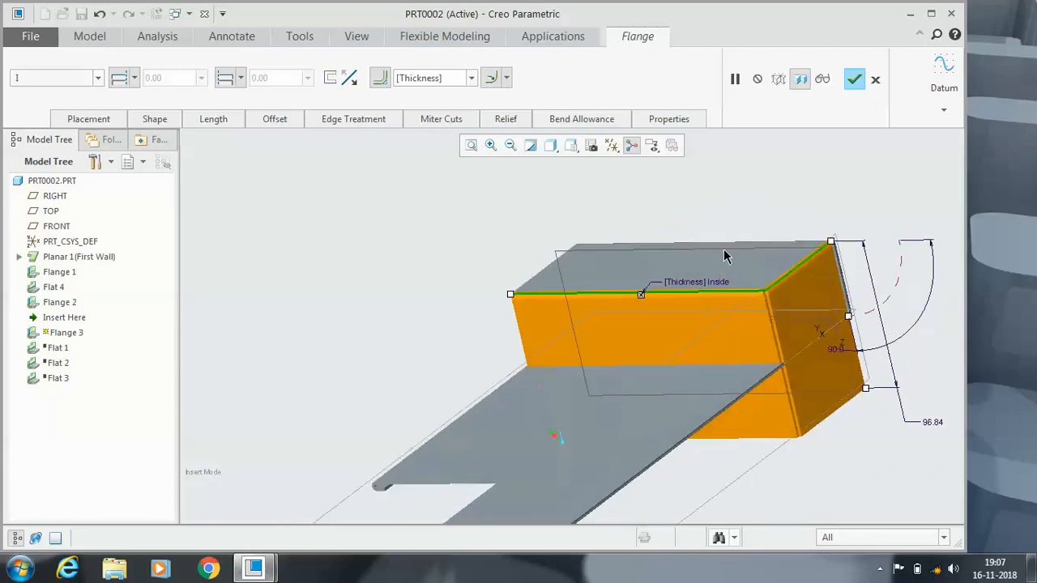
left_click_drag(849, 324, 846, 216)
middle_click_drag(846, 216, 842, 244)
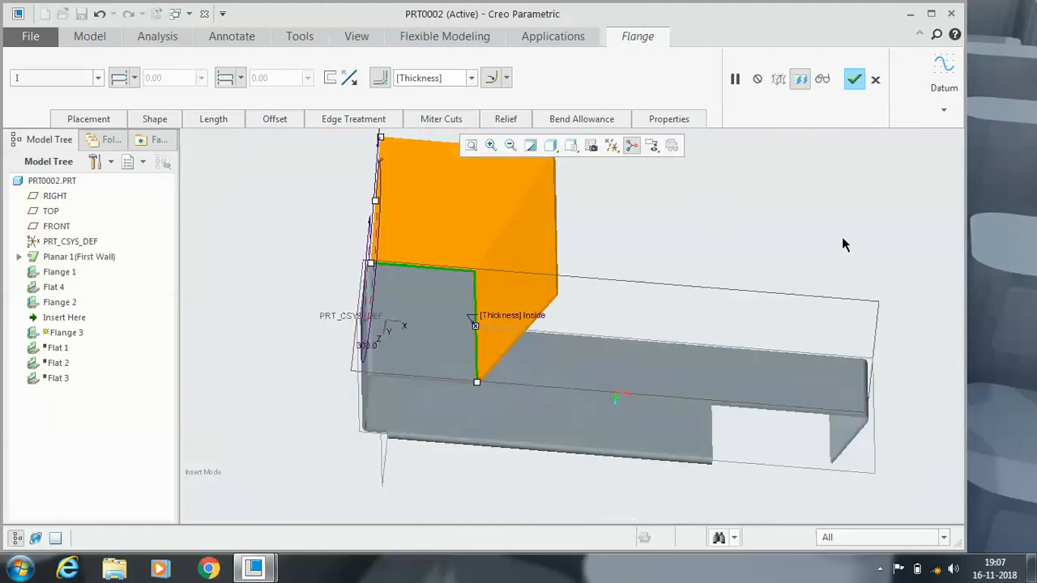
left_click(853, 80)
middle_click_drag(755, 196, 581, 368)
scroll(581, 368, "down", 4)
key("ctrl+d")
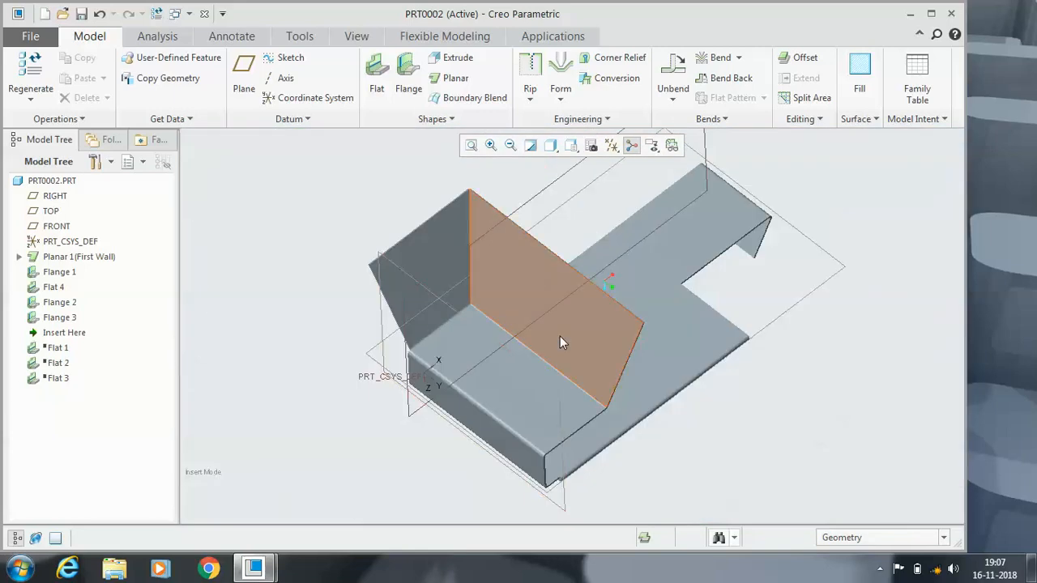
Redefine the two-edge flange on the hooked flange and set its inside bend radius to 4
left_click(62, 319)
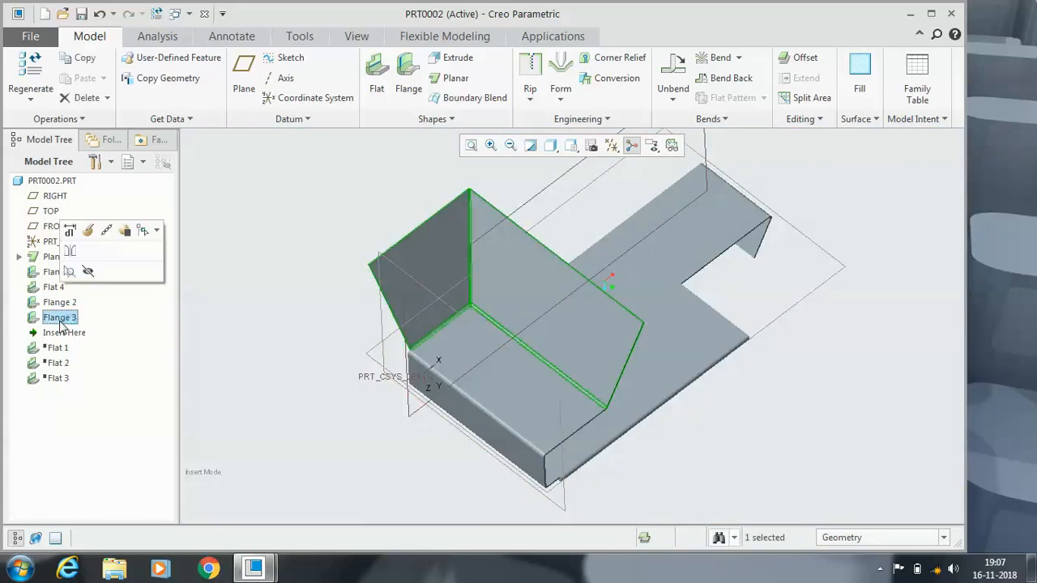
left_click(88, 231)
scroll(579, 397, "down", 4)
scroll(539, 365, "up", 2)
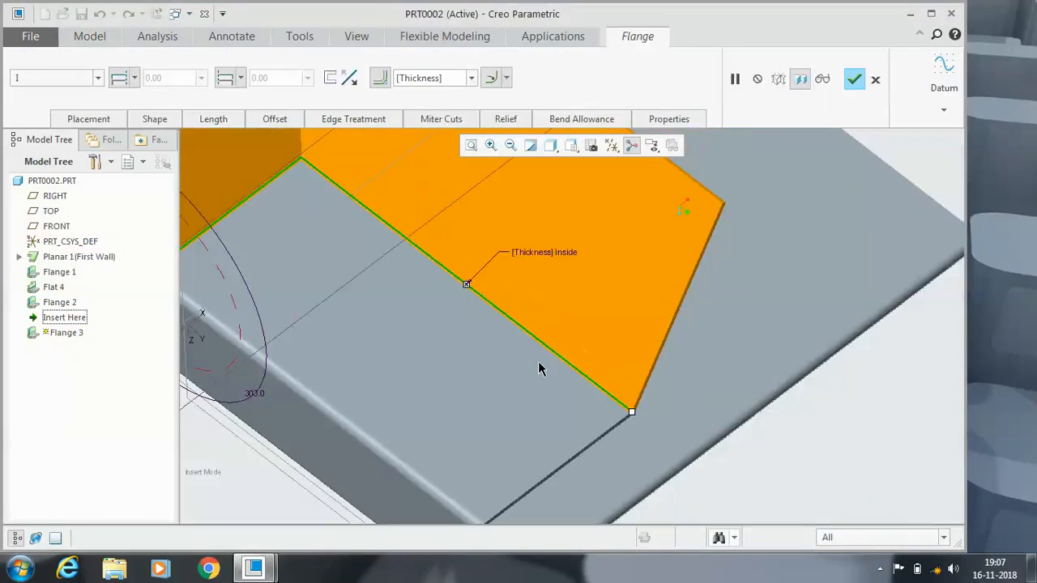
left_click(474, 78)
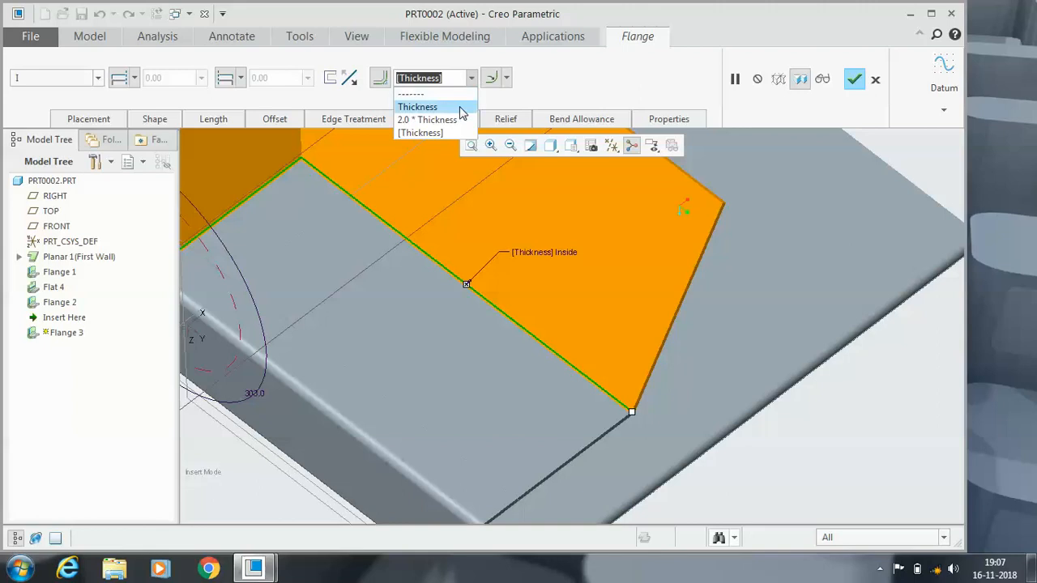
left_click(453, 118)
left_click(469, 79)
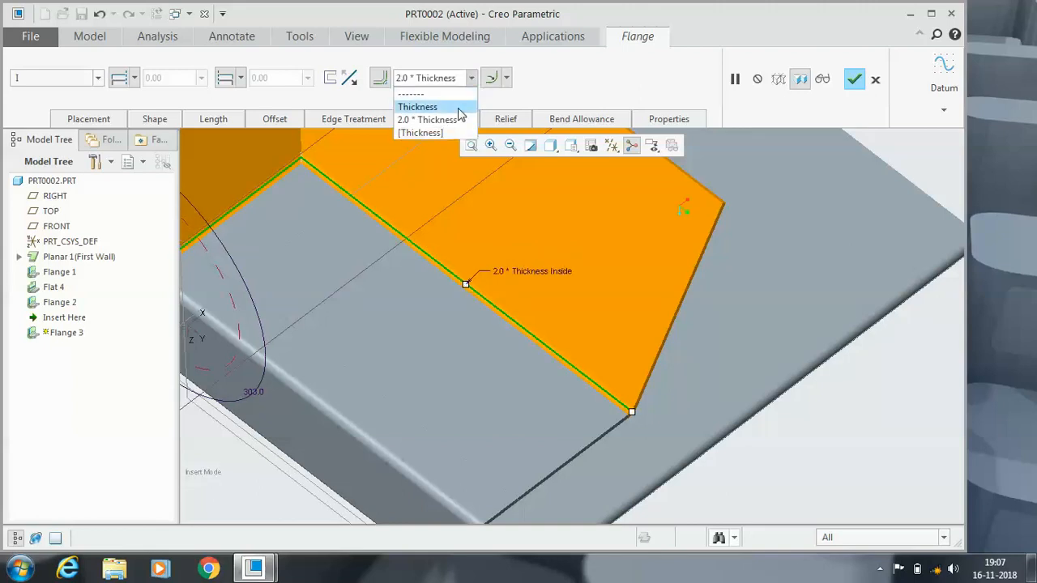
left_click(452, 132)
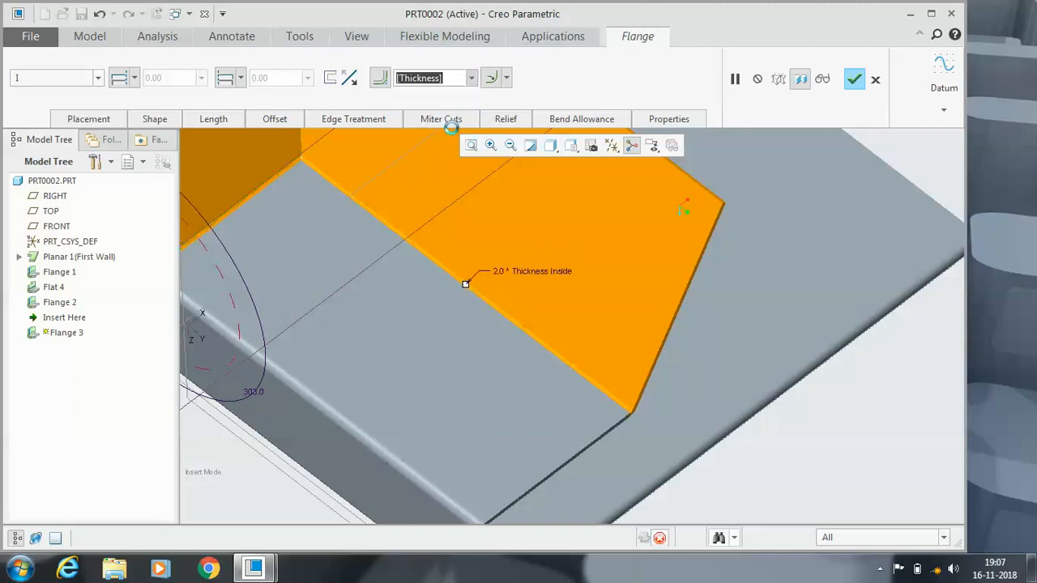
double_click(454, 77)
type("4")
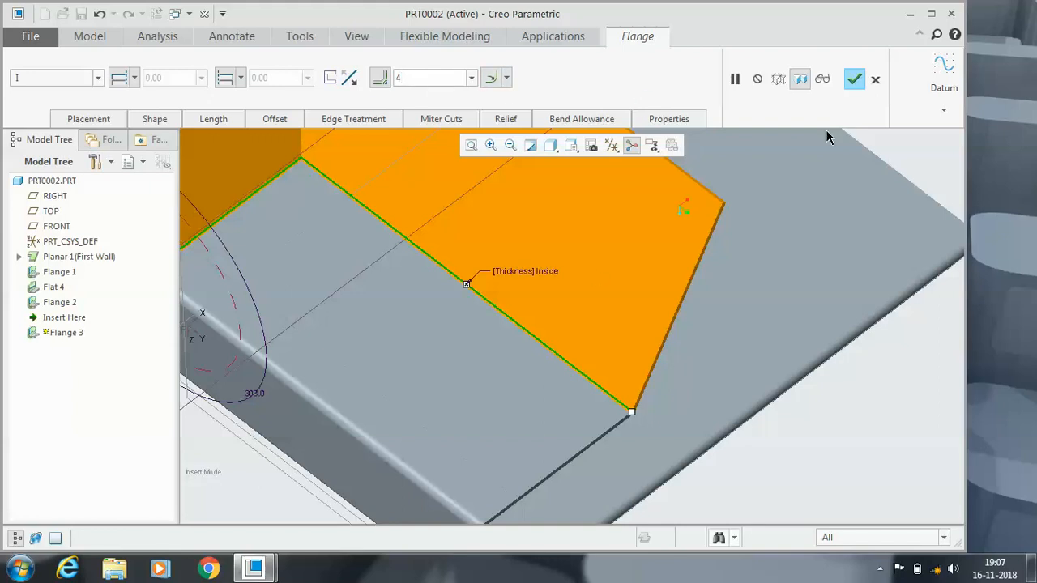
left_click(855, 80)
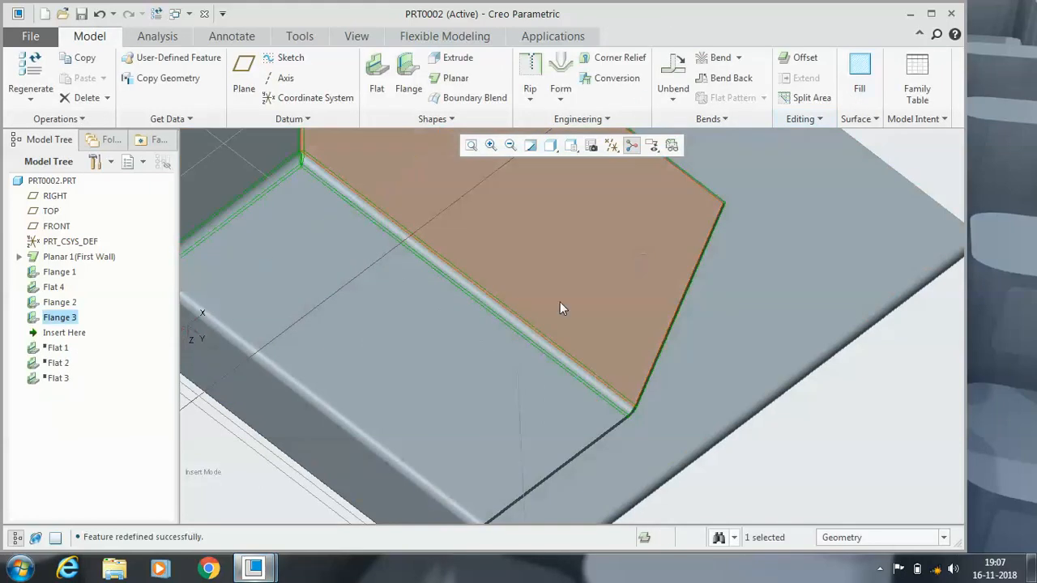
Examine the redefined two-edge flange and the overall part from several angles and distances
middle_click_drag(501, 303, 528, 263)
scroll(527, 264, "up", 5)
scroll(515, 199, "down", 3)
scroll(515, 203, "up", 3)
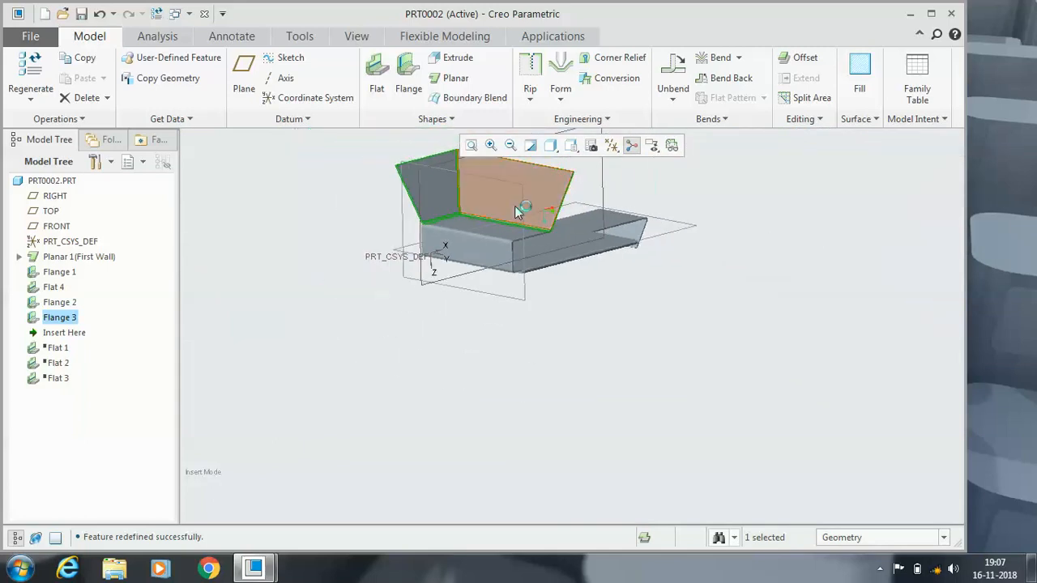
middle_click_drag(515, 206, 518, 217)
scroll(518, 201, "down", 2)
scroll(518, 203, "up", 2)
mouse_move(537, 301)
middle_mouse_down()
mouse_move(523, 238)
mouse_move(529, 250)
middle_mouse_up()
left_click(698, 146)
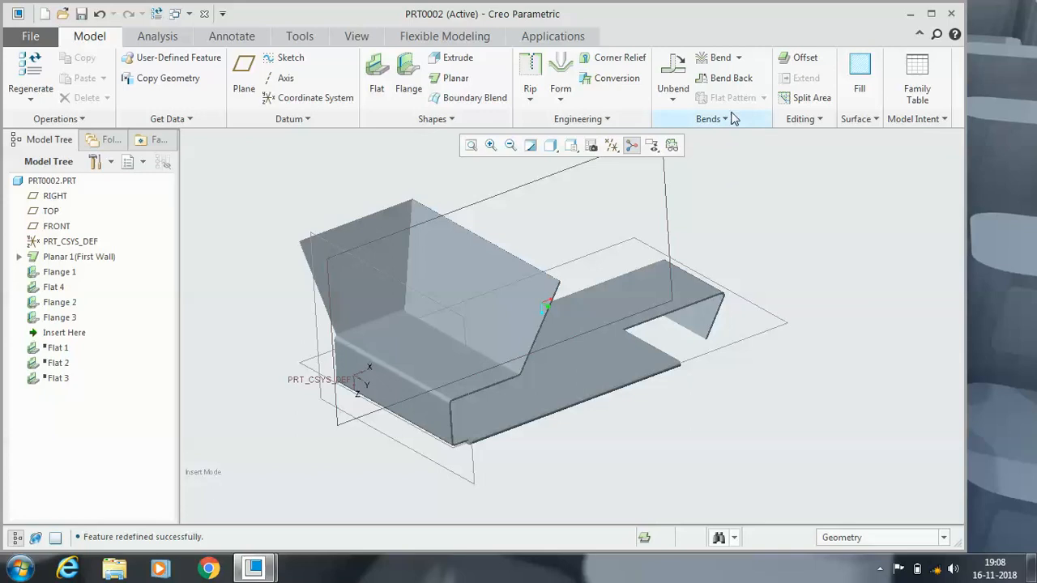
scroll(446, 333, "down", 2)
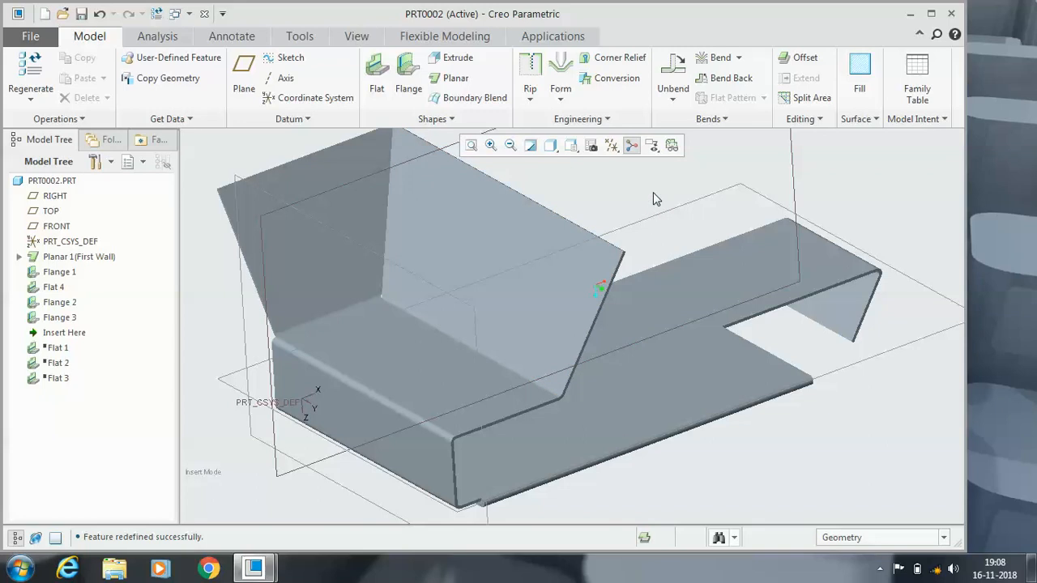
left_click(738, 58)
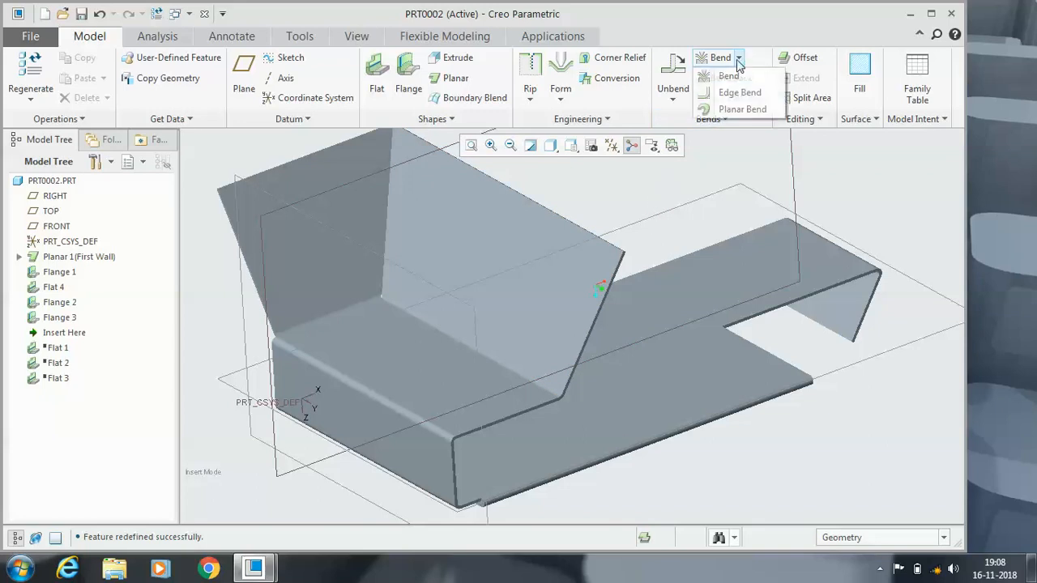
left_click(746, 175)
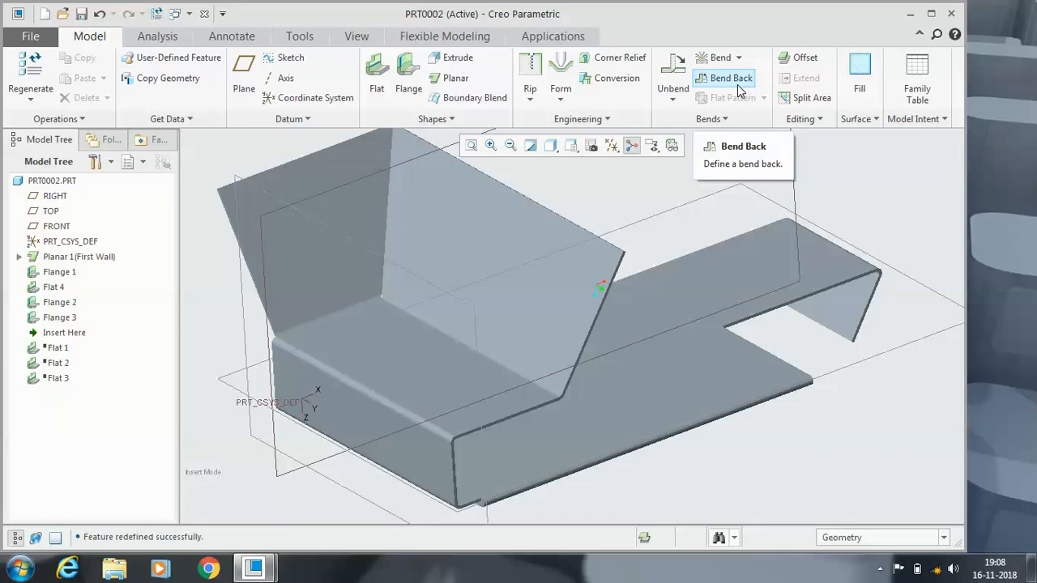
left_click(739, 59)
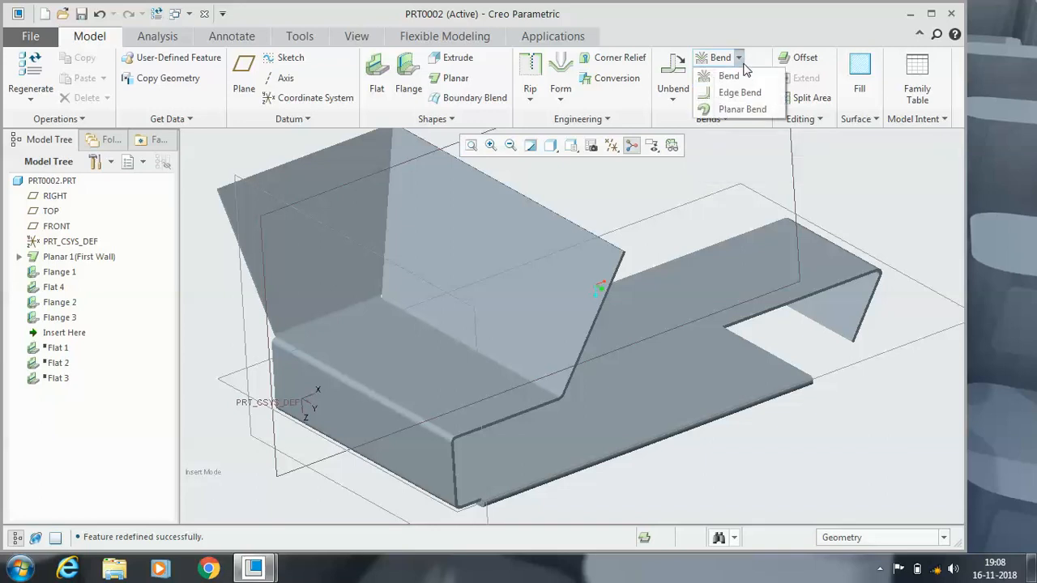
left_click(760, 143)
left_click(673, 98)
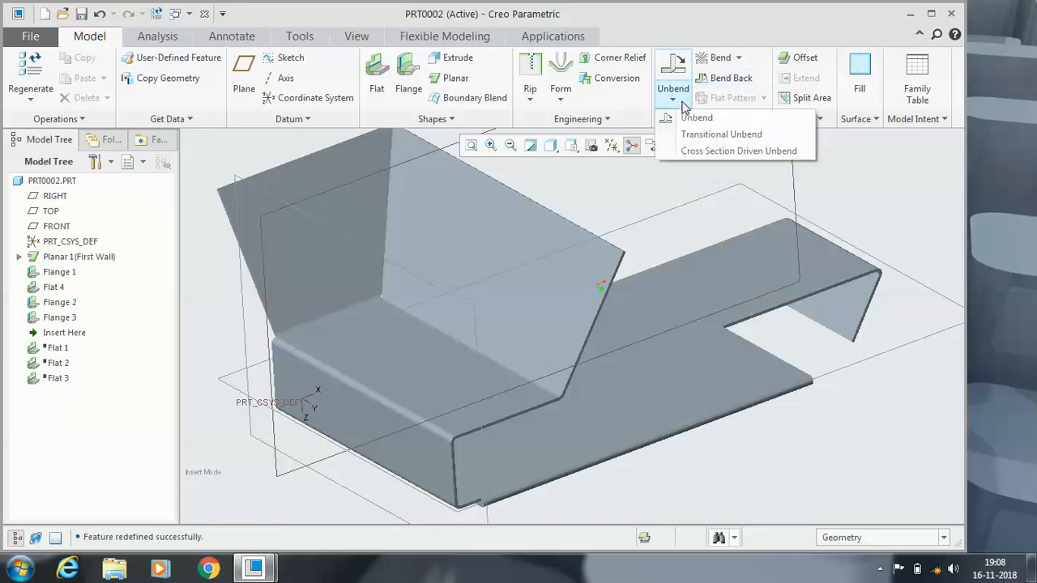
left_click(787, 174)
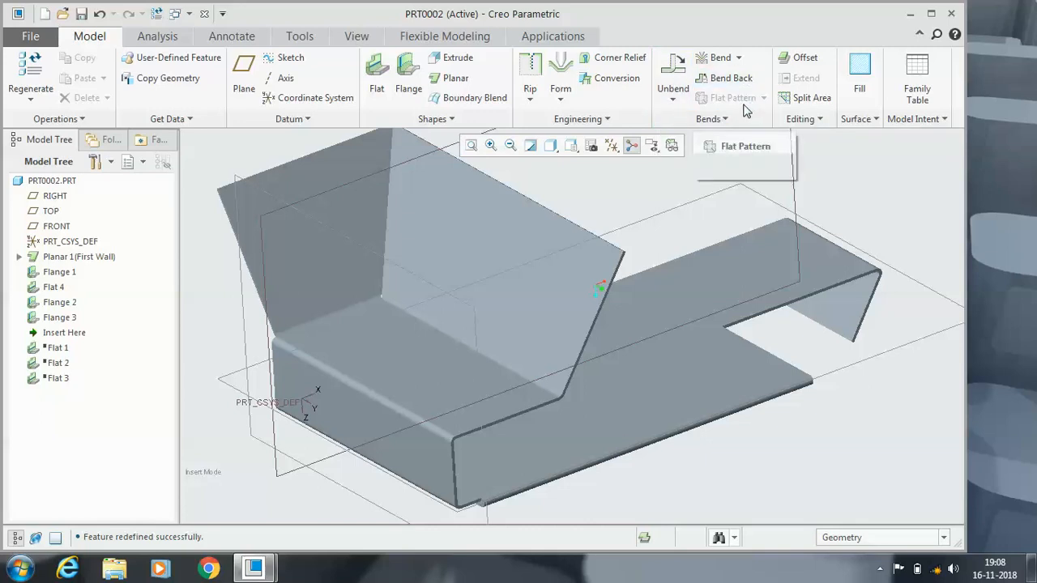
Unbend the whole part with the large face of the two-edge flange held fixed, and undo that unbend
left_click(685, 96)
left_click(675, 181)
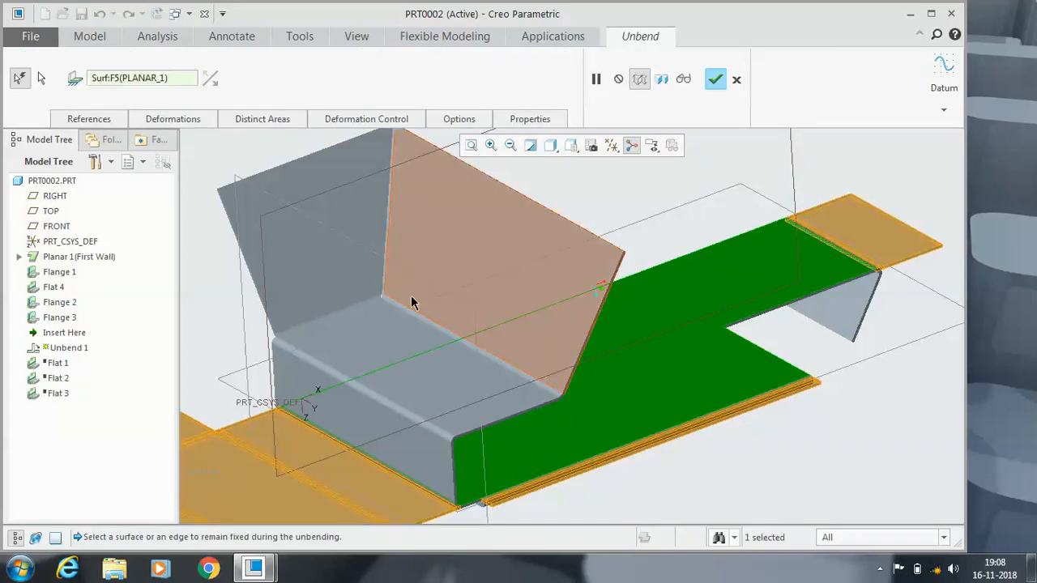
scroll(498, 281, "down", 3)
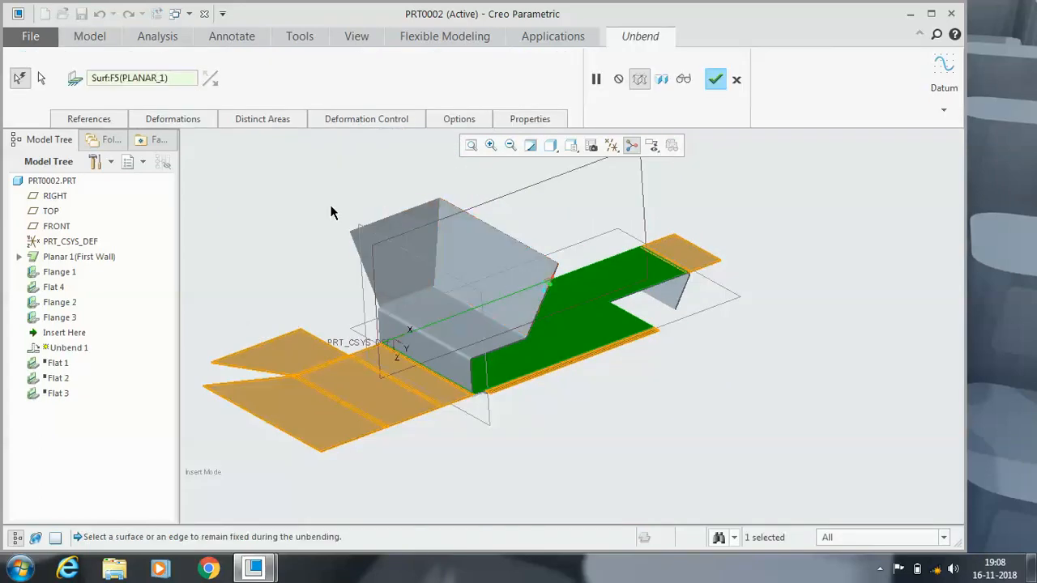
left_click(460, 324)
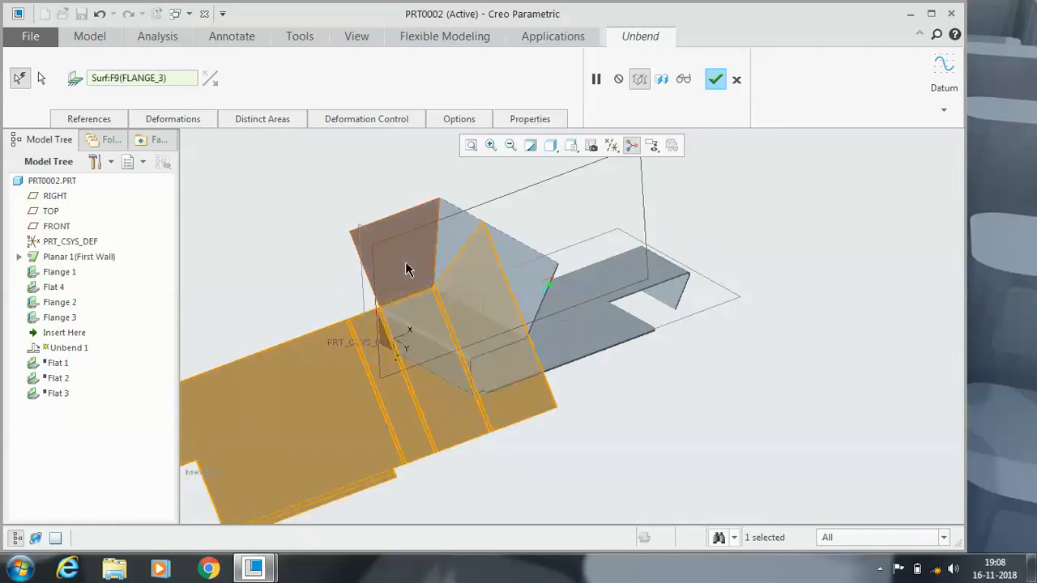
left_click(542, 268)
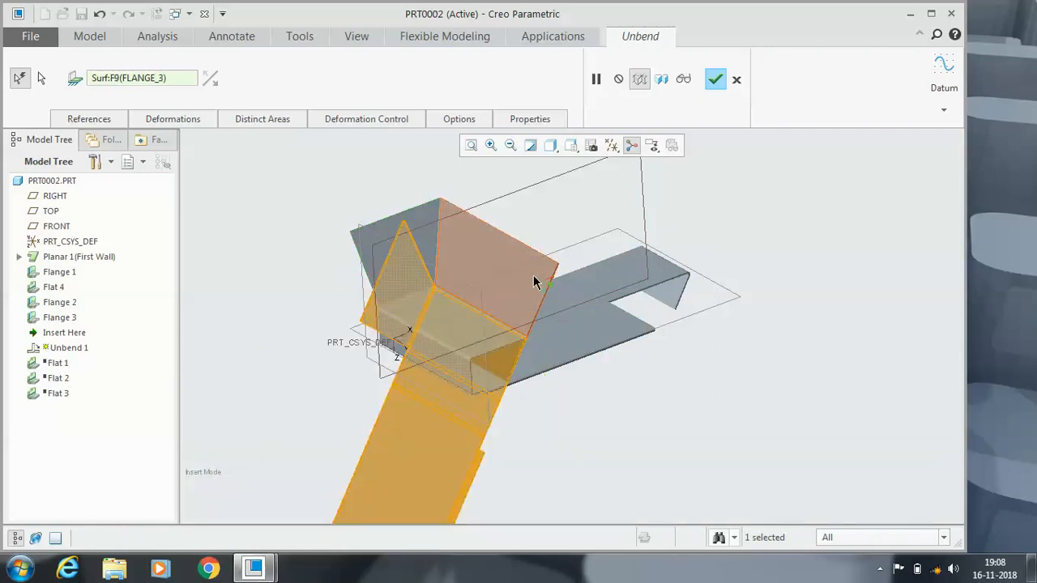
left_click(716, 78)
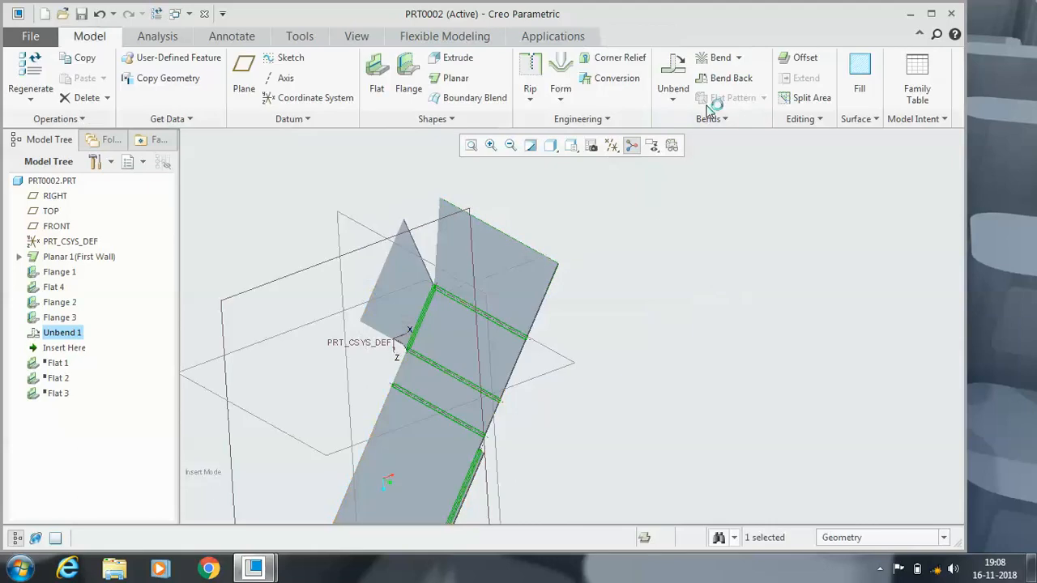
left_click(656, 232)
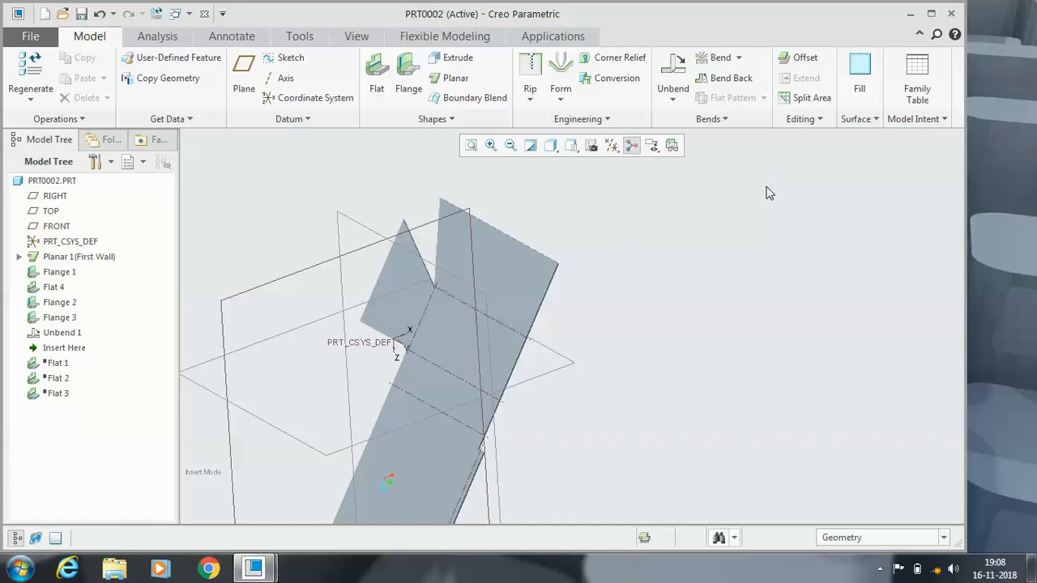
key("ctrl+z")
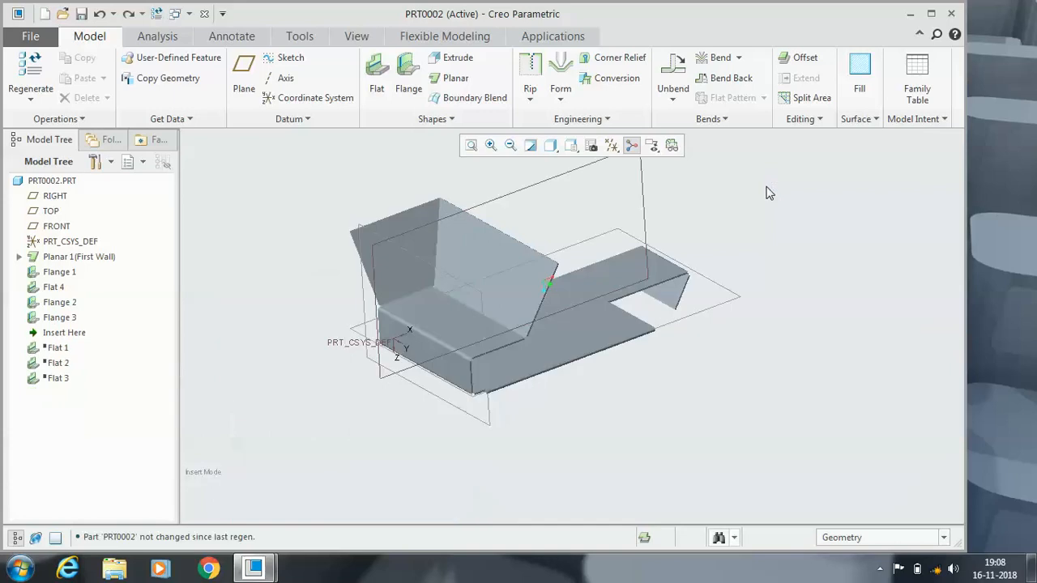
Unbend the whole part with the first planar wall's face as the fixed surface, and undo the flattening
left_click(676, 99)
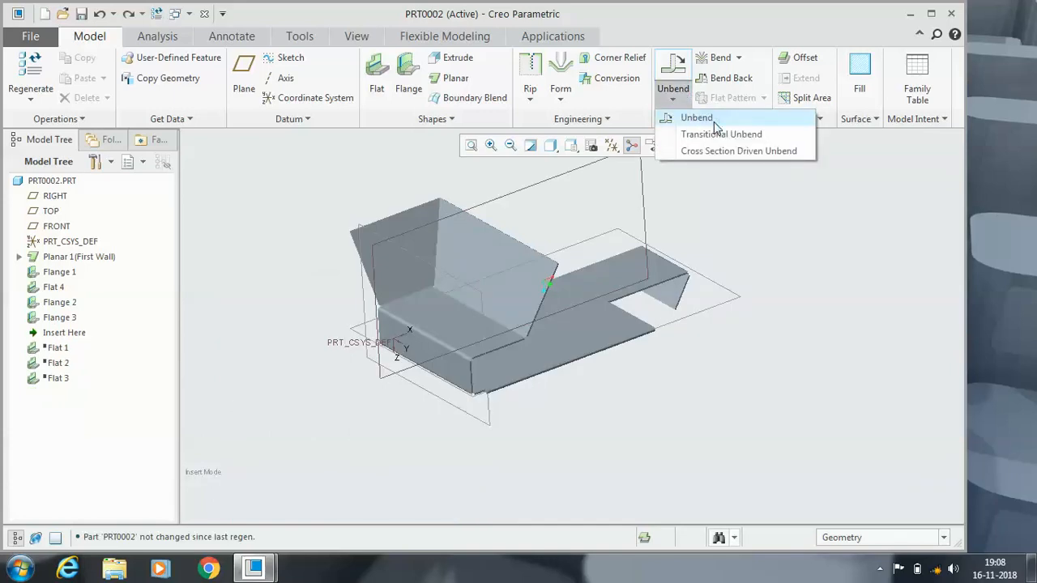
left_click(690, 119)
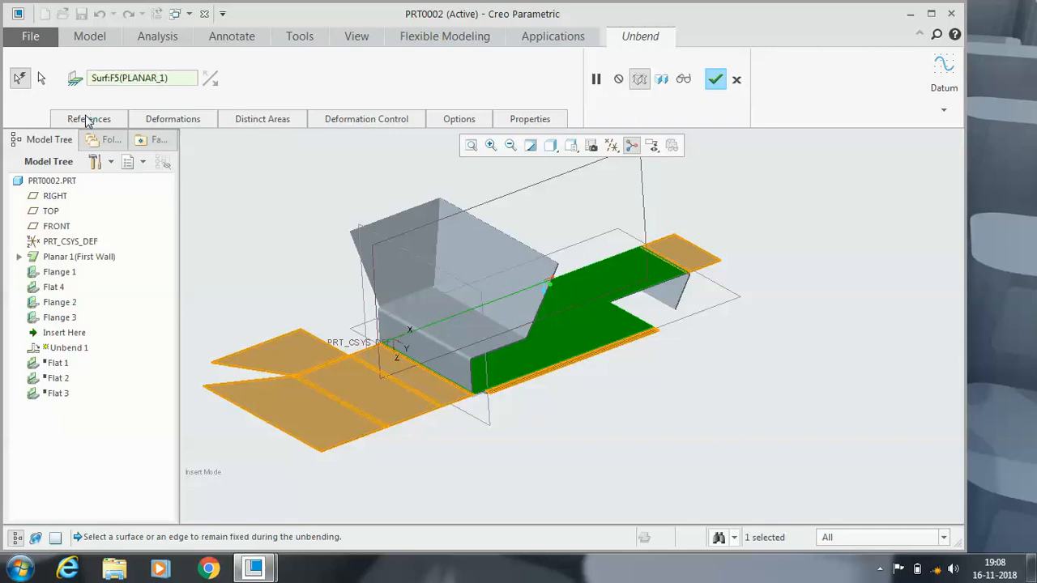
left_click(716, 79)
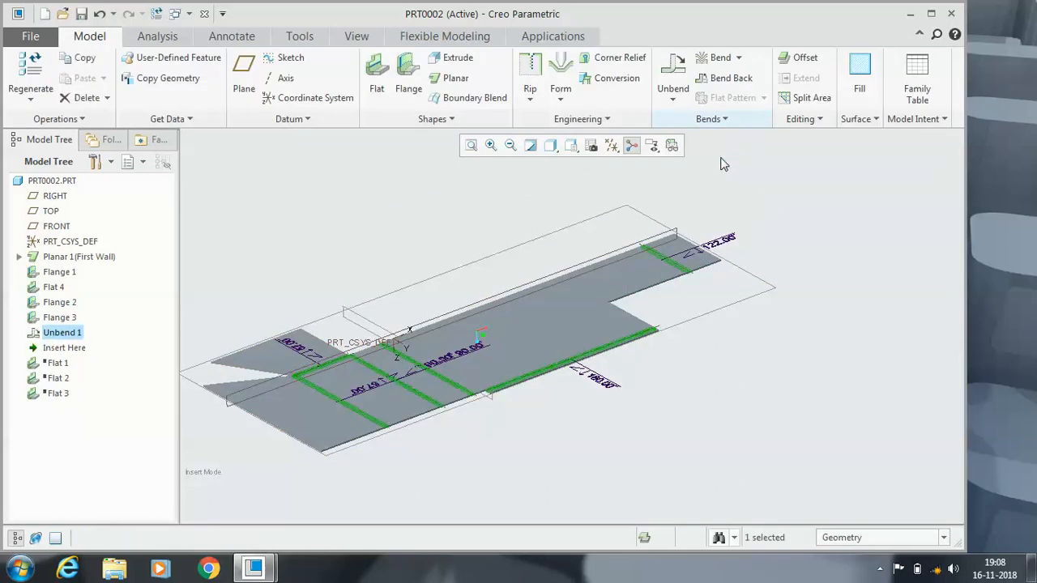
key("ctrl+z")
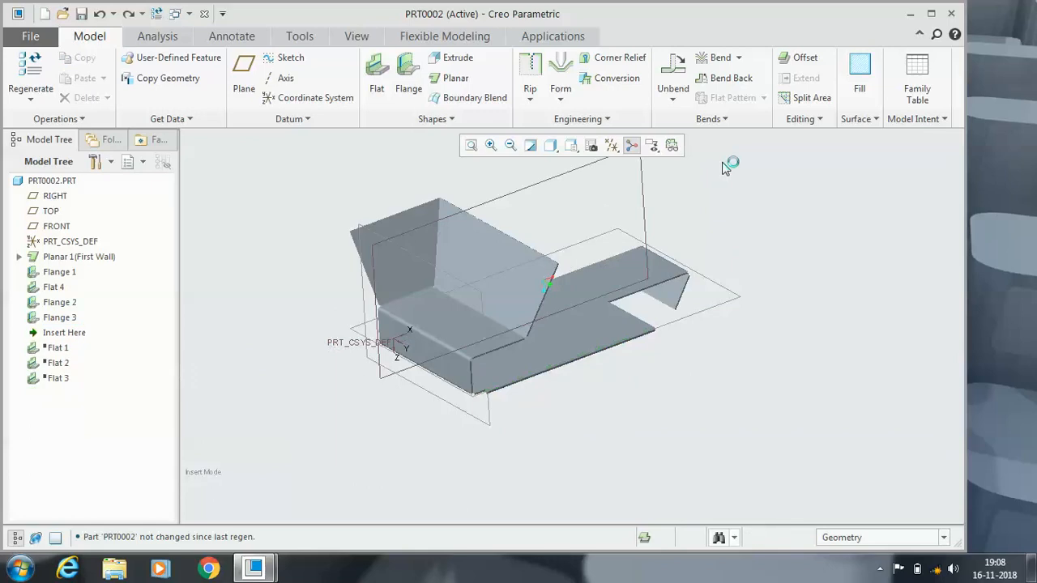
left_click(672, 93)
left_click(691, 118)
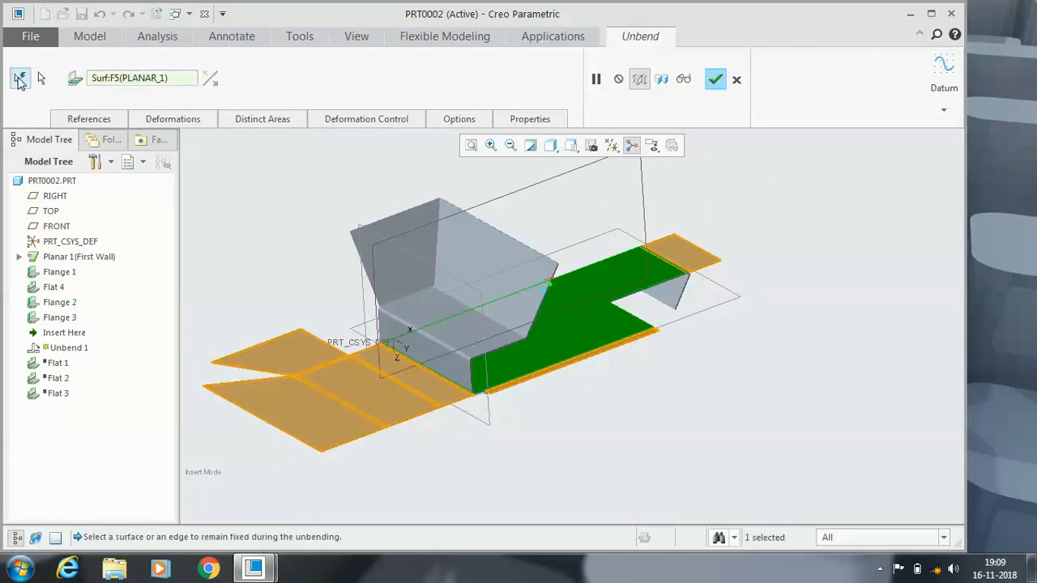
left_click(44, 79)
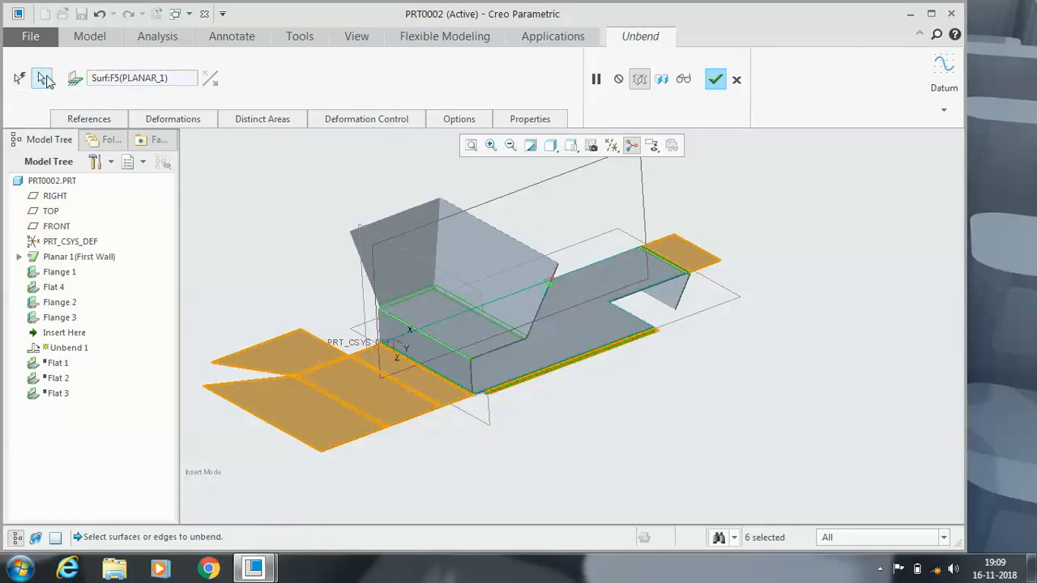
left_click(737, 84)
left_click(522, 310)
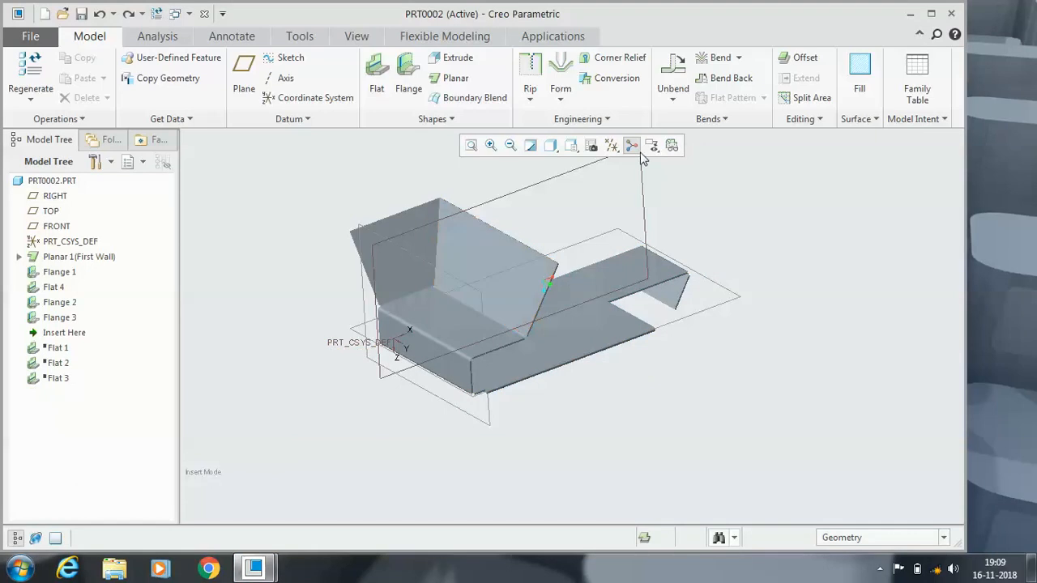
Unbend only the long bend of the two-edge flange, removing all automatically selected bends from the bent geometry
left_click(673, 99)
left_click(695, 108)
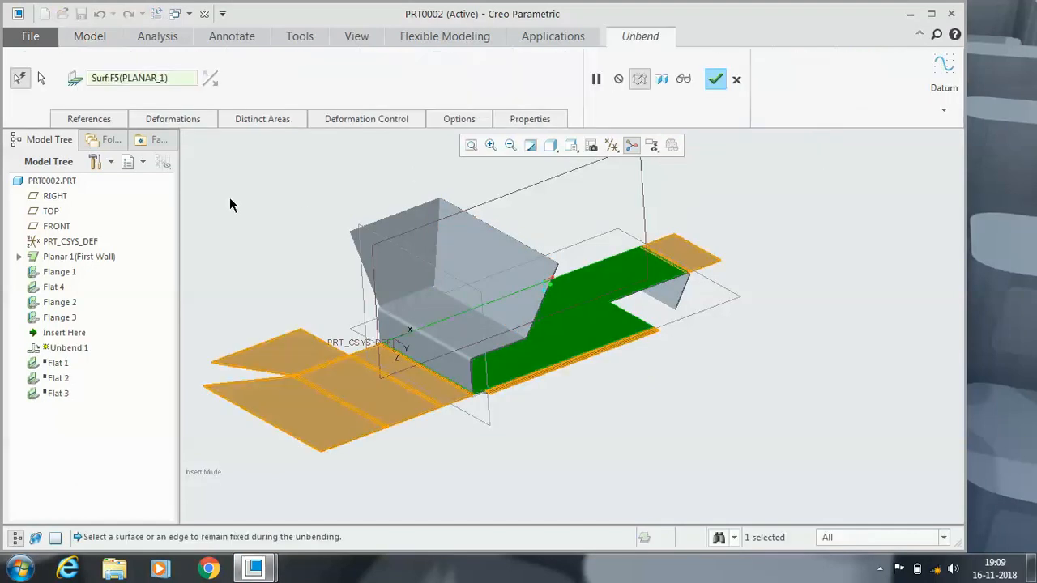
left_click(41, 78)
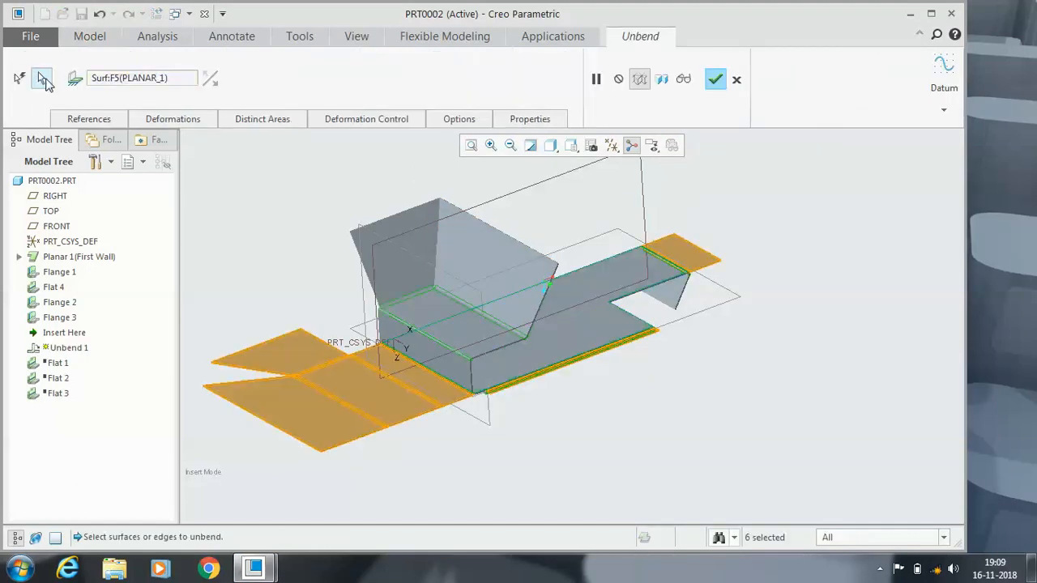
left_click(124, 120)
right_click(141, 207)
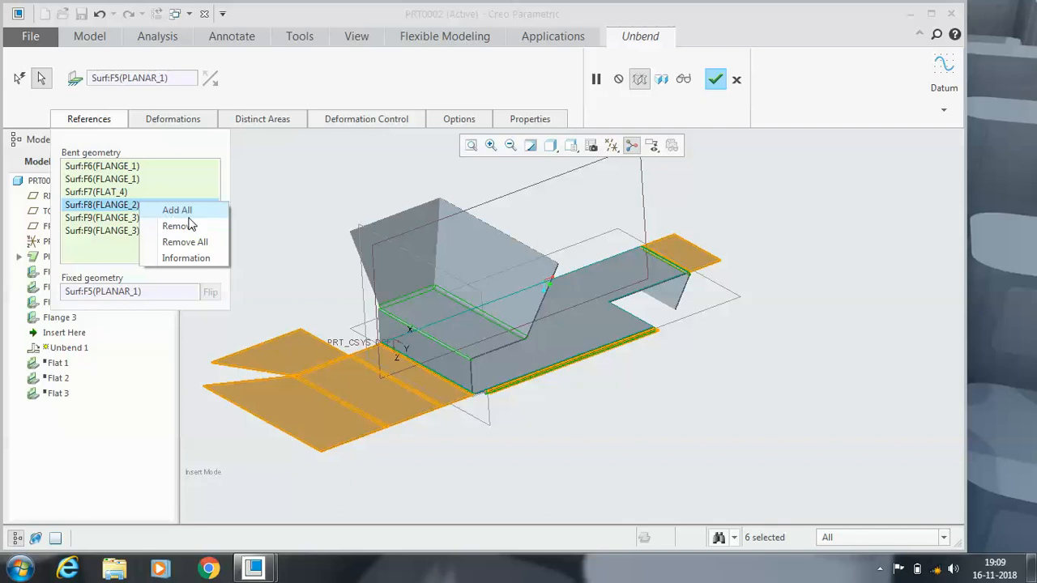
left_click(209, 244)
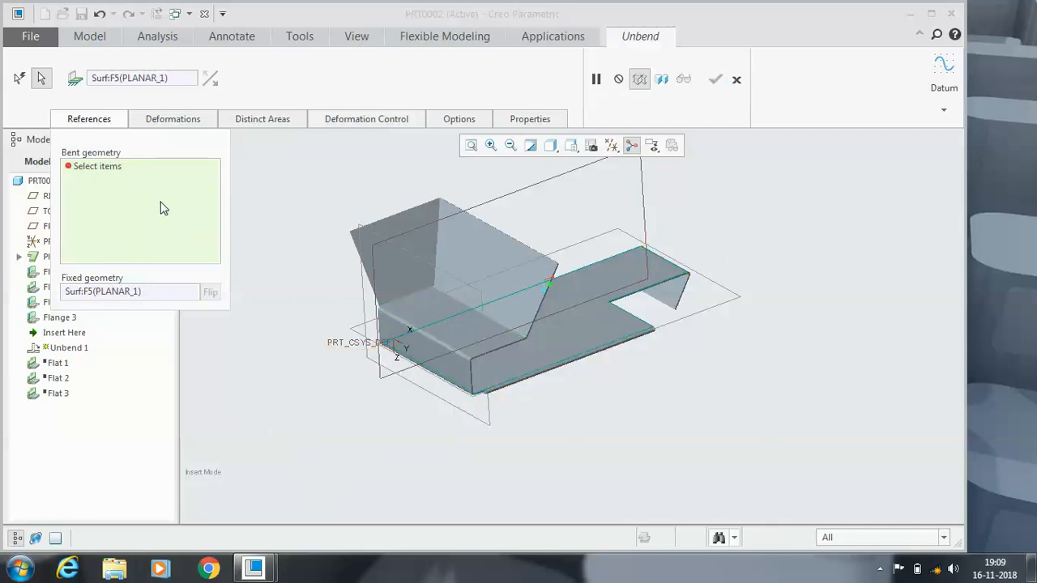
scroll(454, 324, "up", 5)
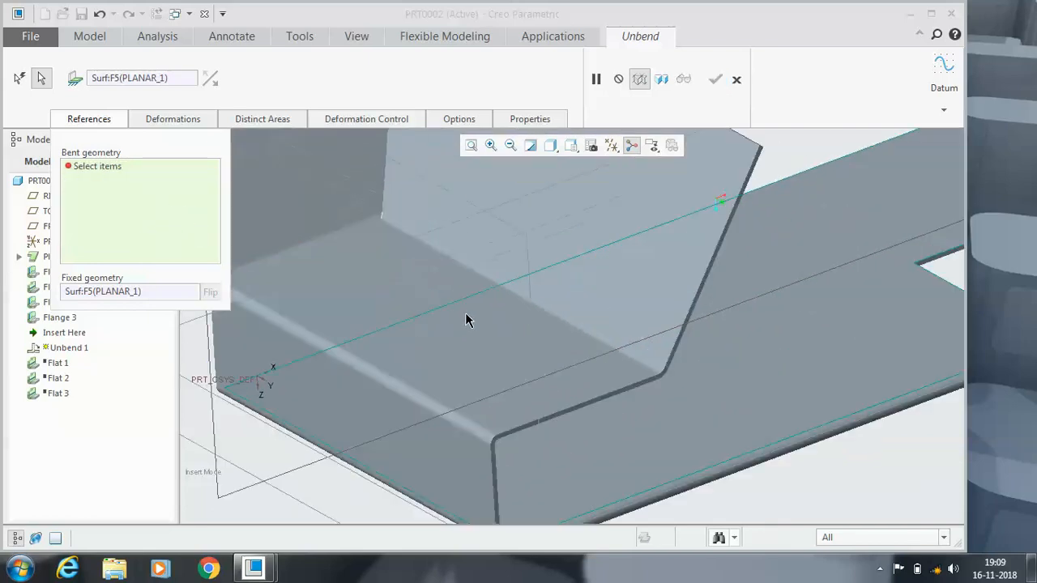
left_click(524, 301)
scroll(534, 308, "down", 4)
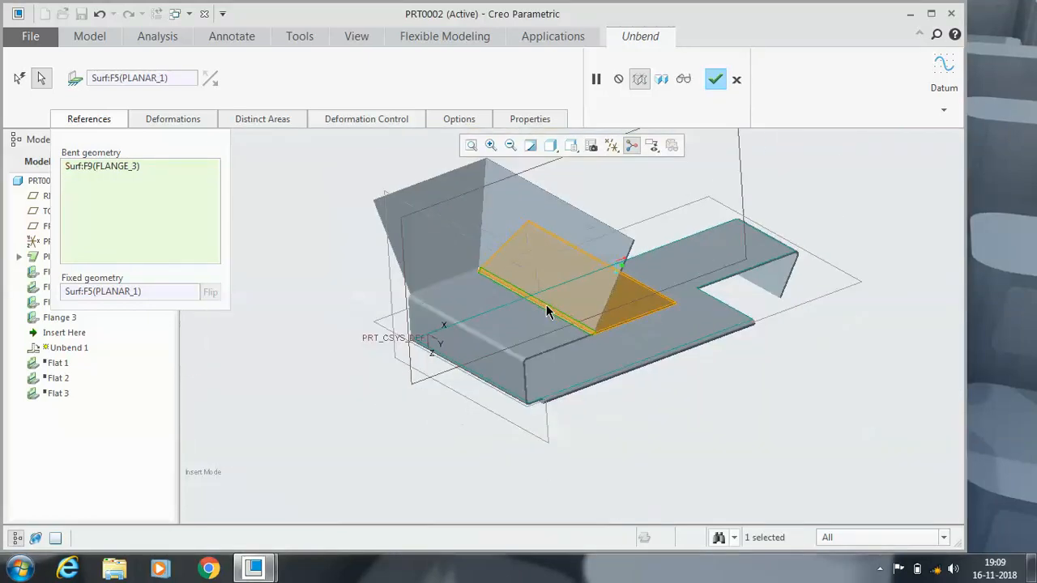
left_click(715, 81)
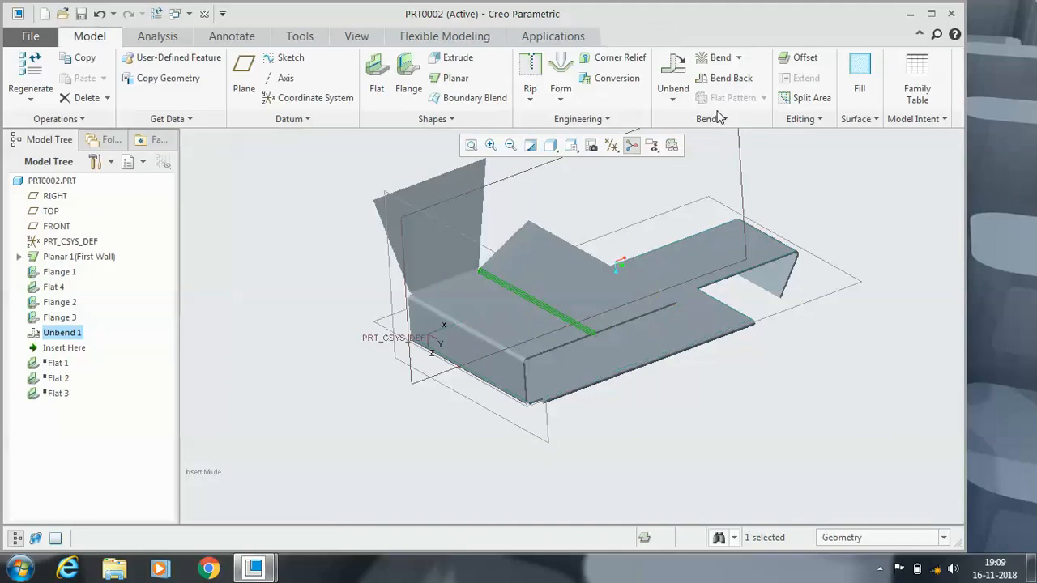
left_click(907, 210)
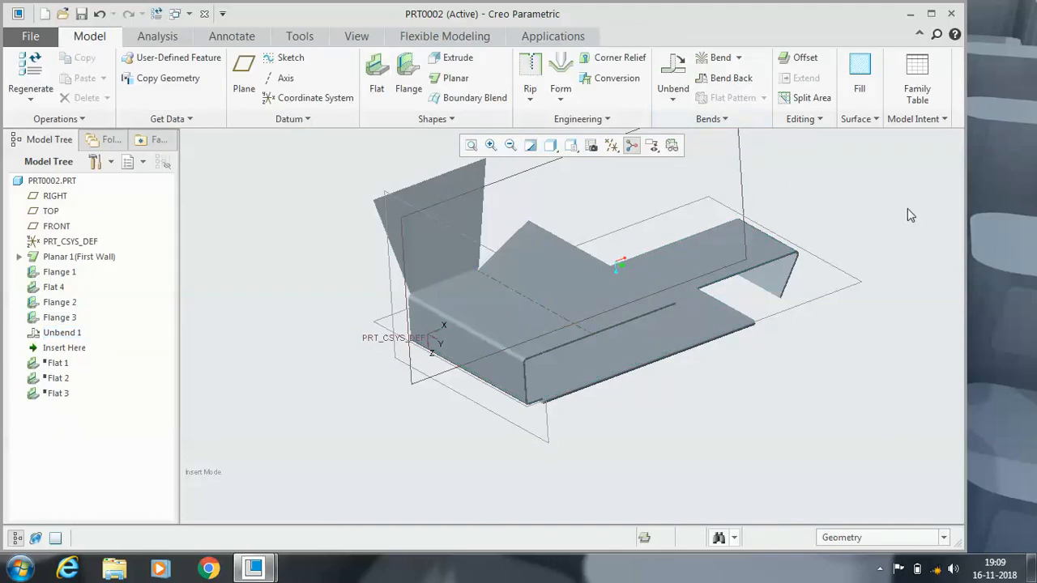
Unbend only the short bend of the two-edge flange, clearing the other bends from the bent geometry
left_click(672, 76)
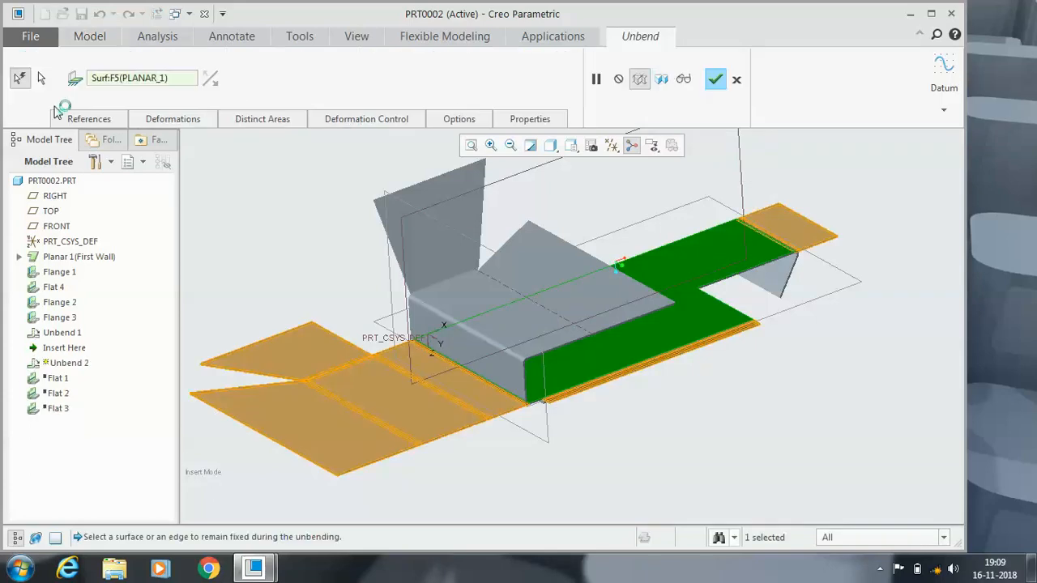
left_click(42, 78)
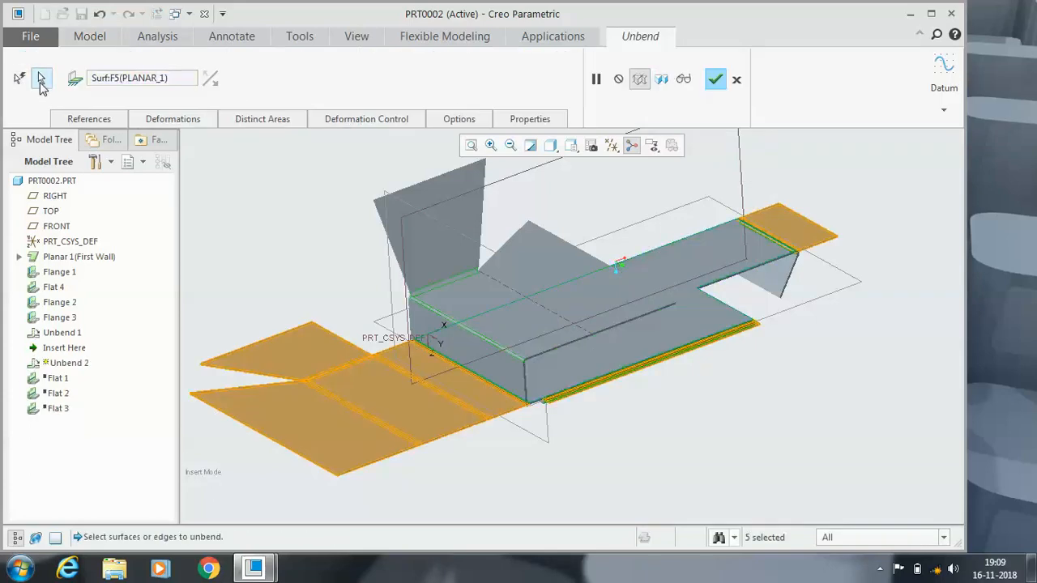
left_click(89, 119)
right_click(138, 166)
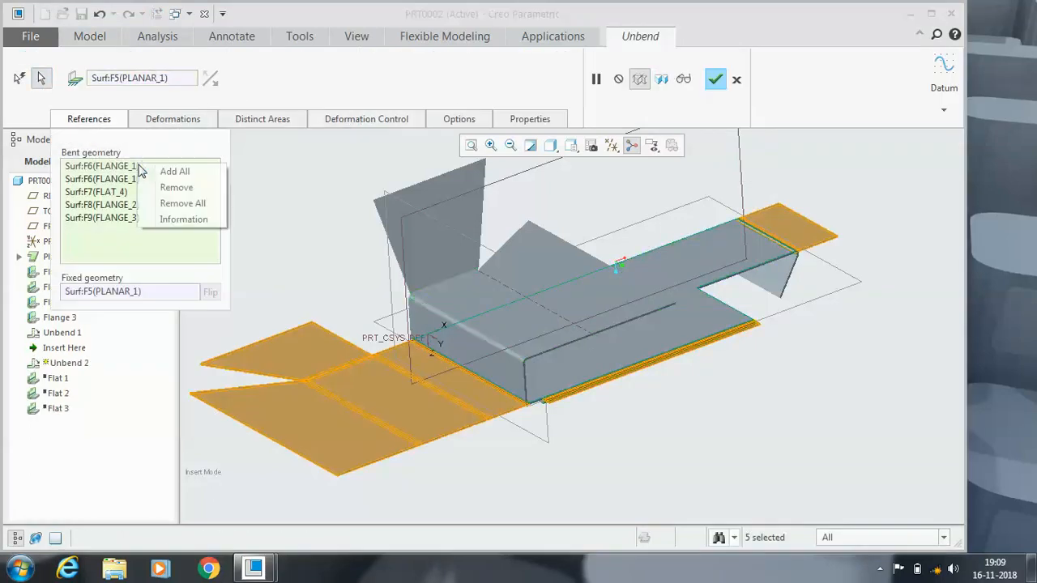
left_click(175, 187)
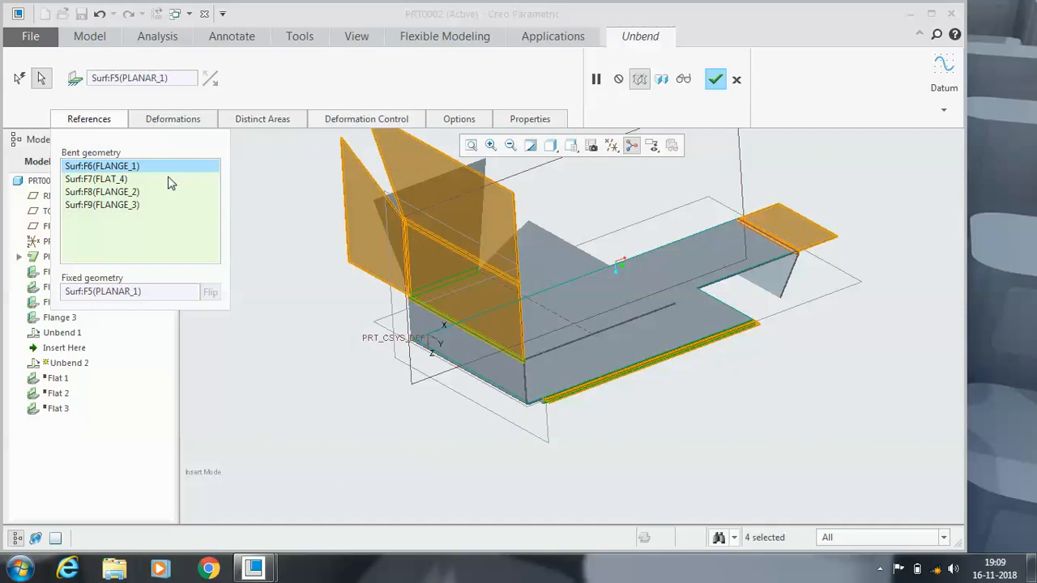
right_click(186, 179)
left_click(189, 186)
right_click(185, 193)
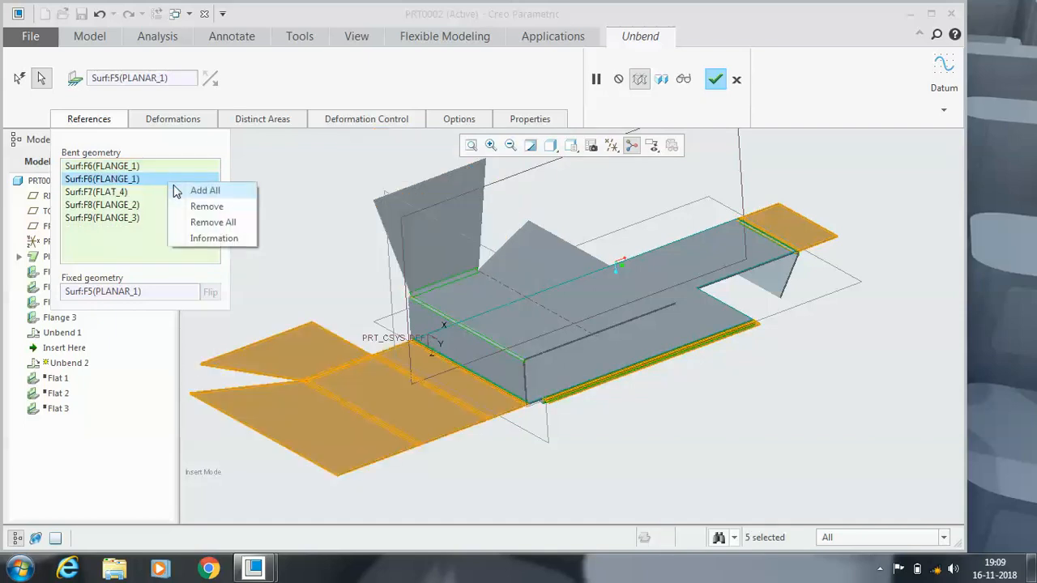
left_click(204, 223)
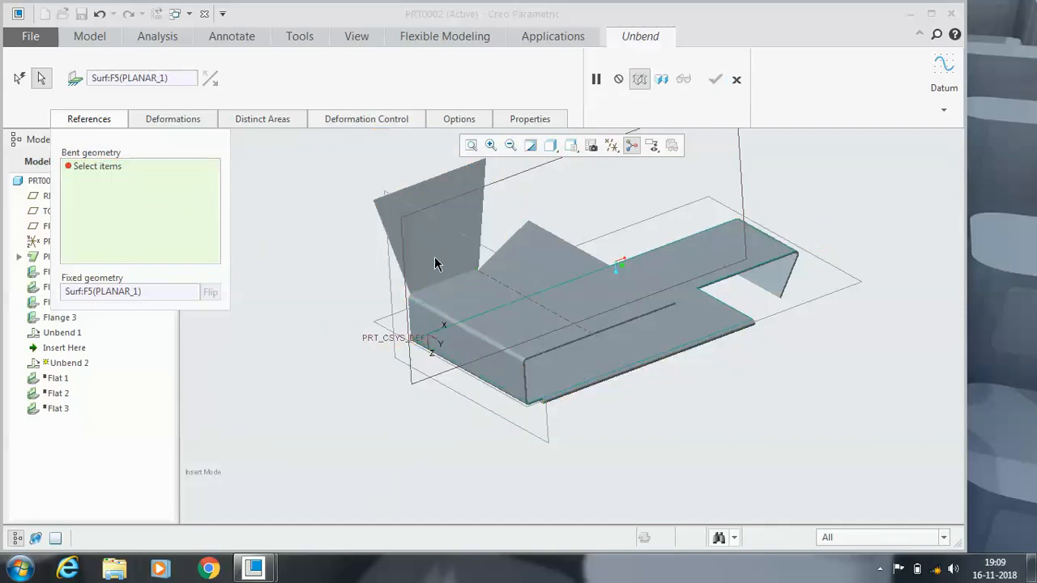
left_click(446, 280)
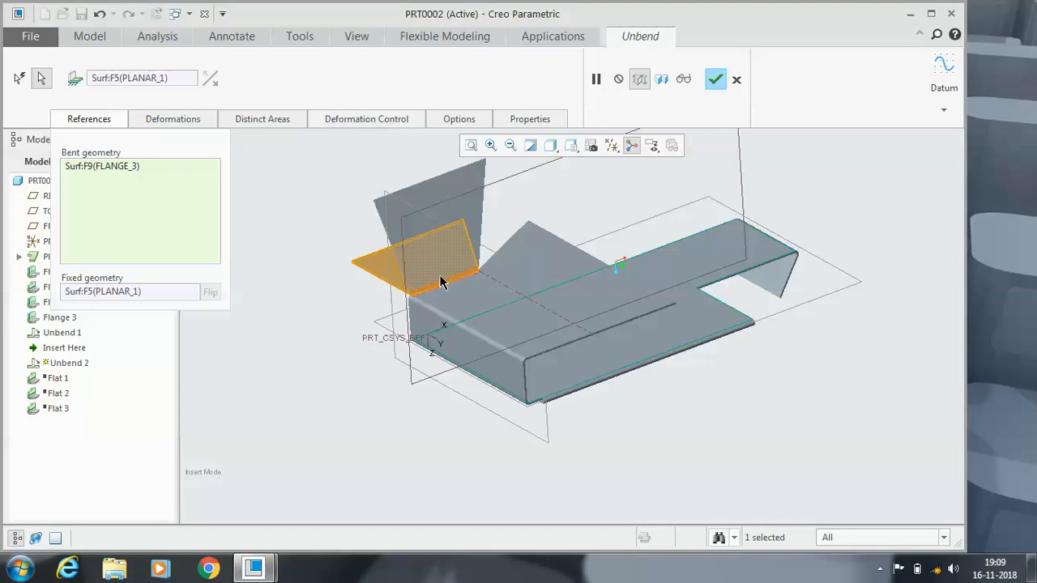
left_click(715, 79)
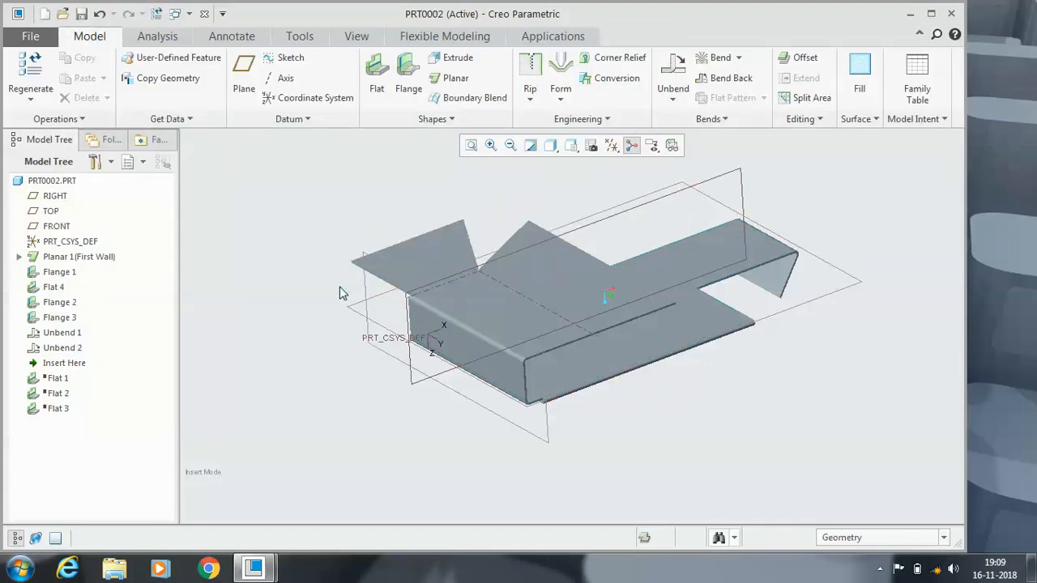
Extrude a rectangular cut across the flattened long bend, sketched on the large face of the hooked flange
scroll(407, 298, "down", 3)
scroll(409, 291, "up", 3)
scroll(567, 293, "down", 1)
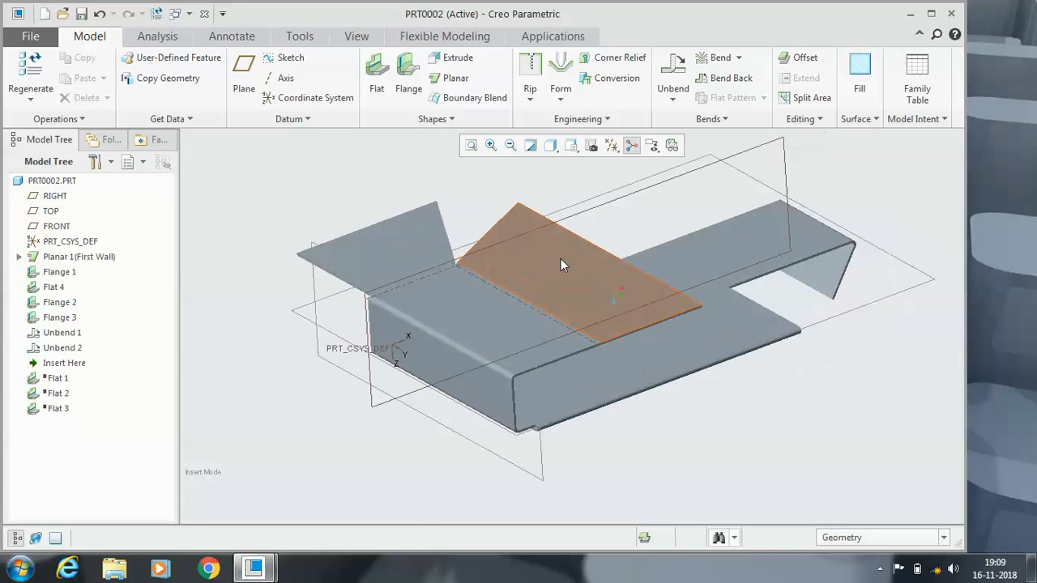
left_click(454, 58)
left_click(469, 328)
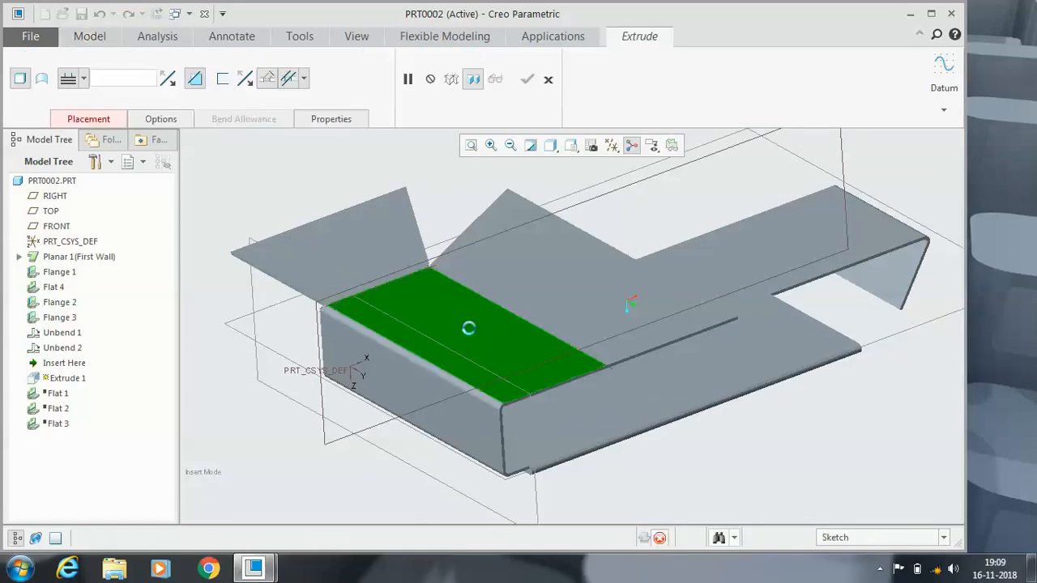
left_click(286, 78)
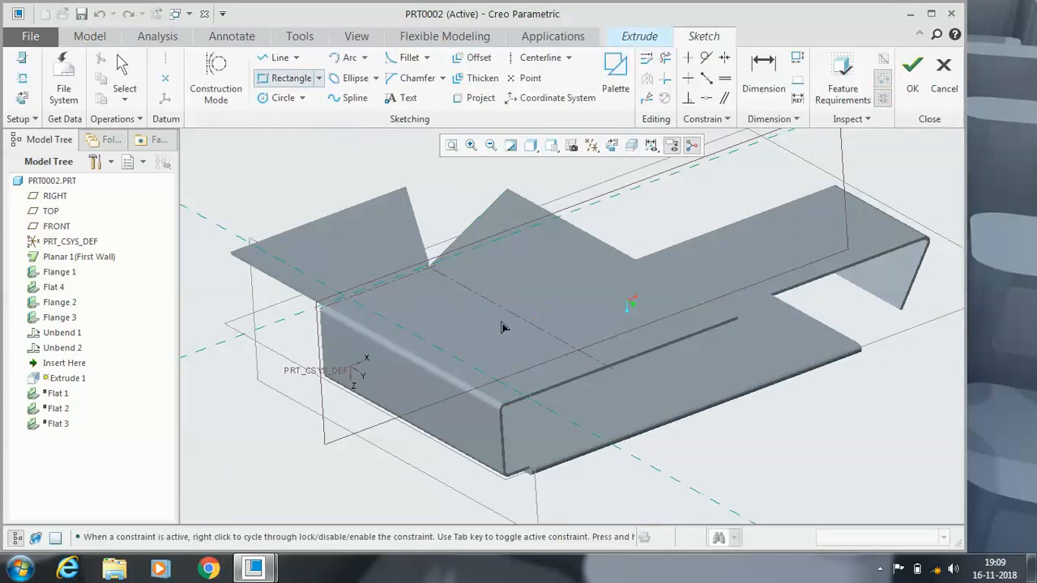
left_click(613, 309)
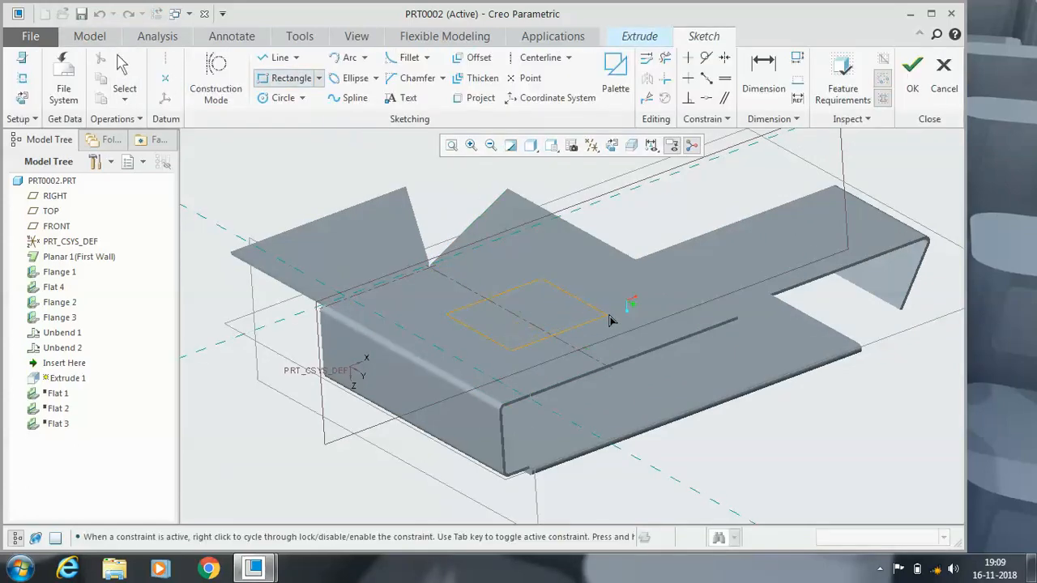
left_click(911, 74)
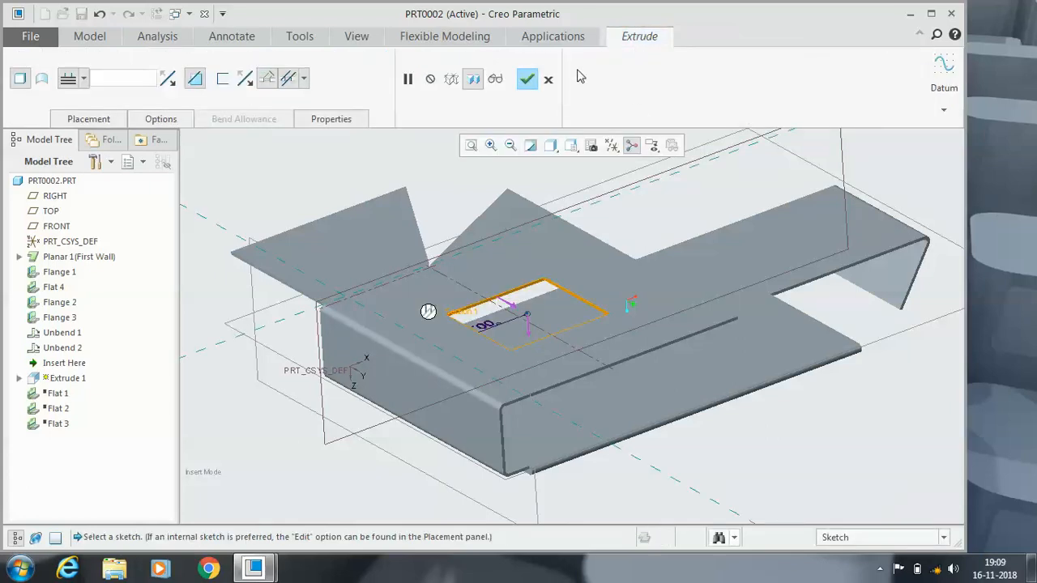
left_click(773, 429)
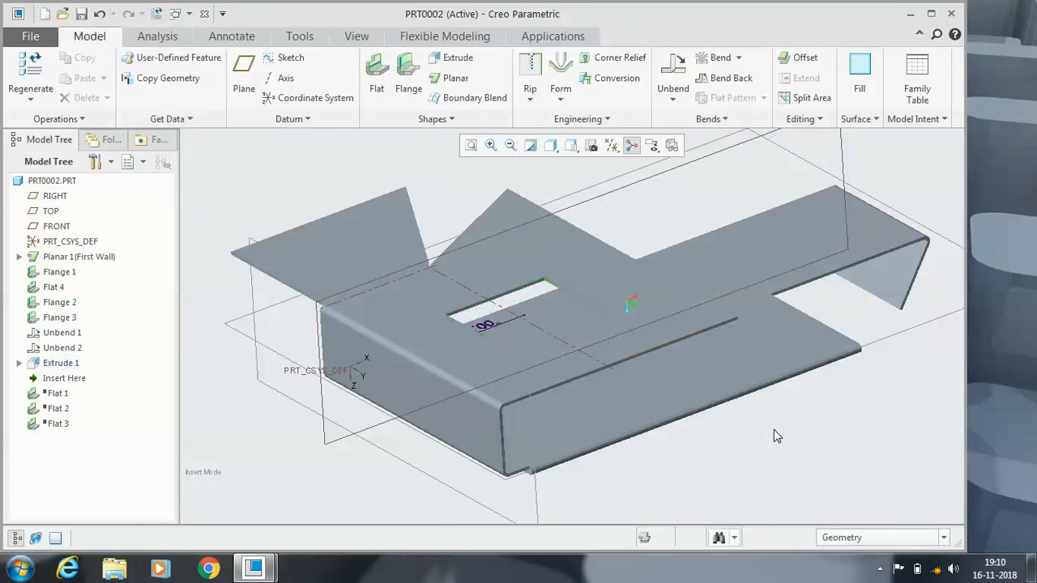
Bend back both flattened flange walls, using an edge on the cut long bend as the fixed geometry
mouse_move(815, 384)
middle_mouse_down()
mouse_move(785, 354)
mouse_move(819, 370)
mouse_move(809, 364)
mouse_move(811, 381)
middle_mouse_up()
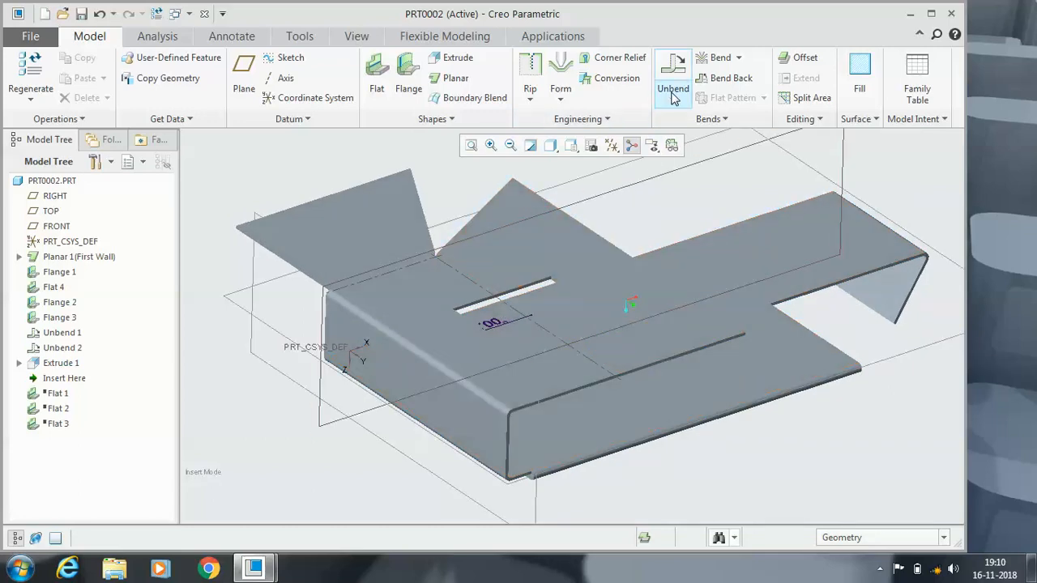
left_click(725, 78)
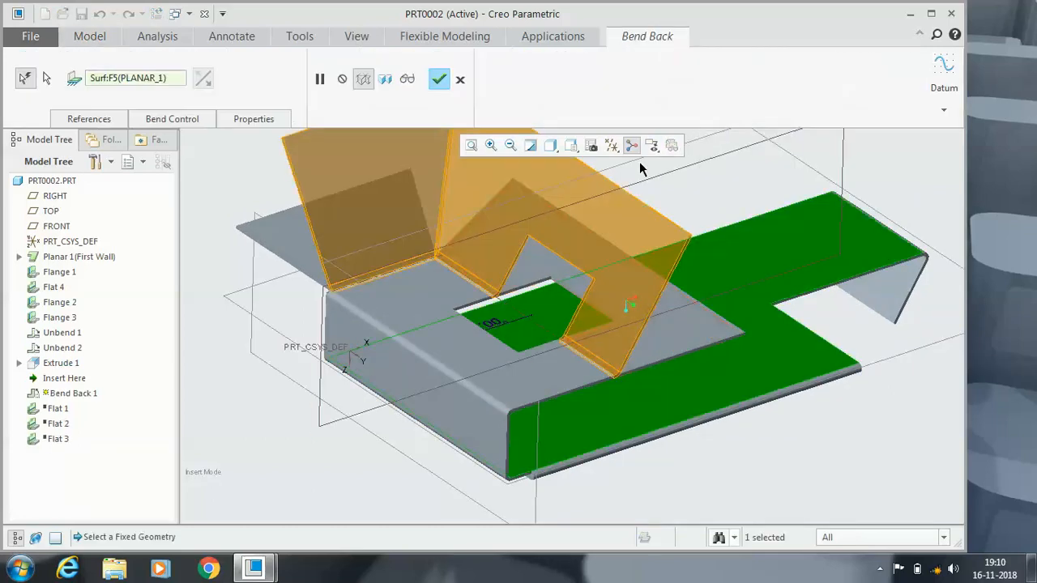
left_click(486, 282)
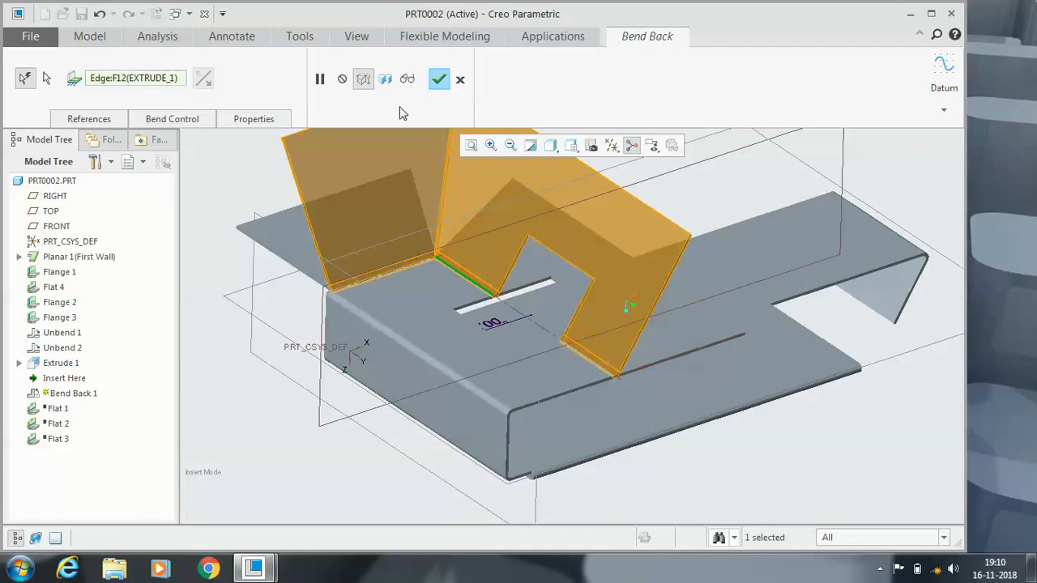
left_click(437, 79)
key("ctrl+d")
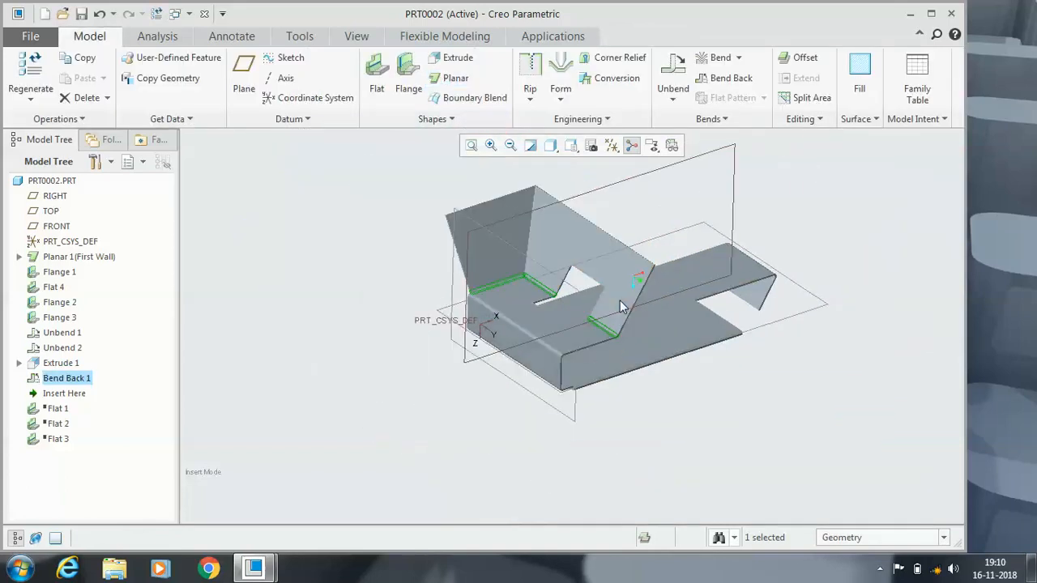
left_click(438, 307)
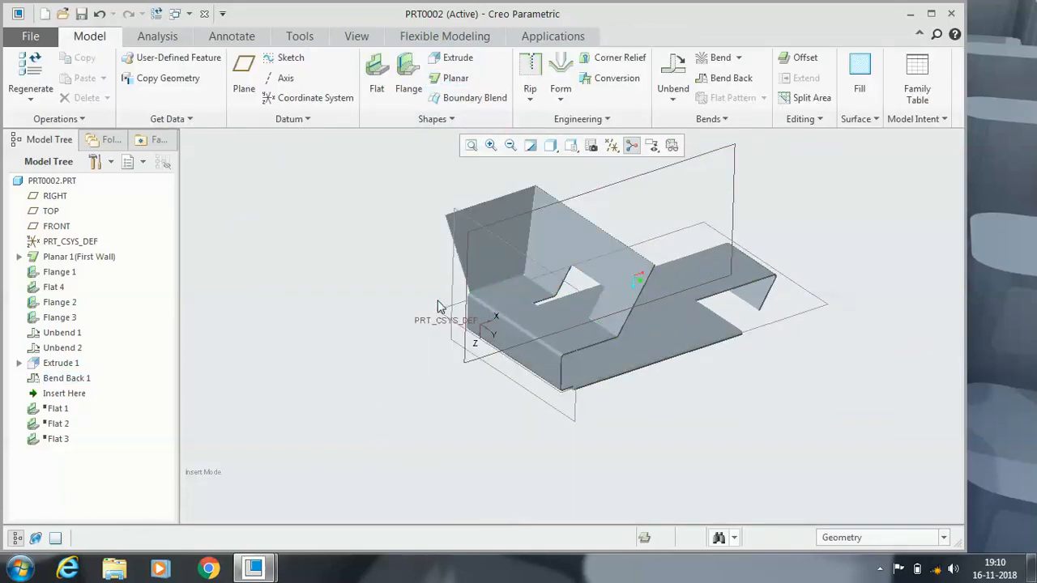
mouse_move(458, 308)
middle_mouse_down()
mouse_move(613, 245)
mouse_move(604, 260)
mouse_move(521, 278)
mouse_move(574, 285)
mouse_move(540, 269)
mouse_move(532, 296)
middle_mouse_up()
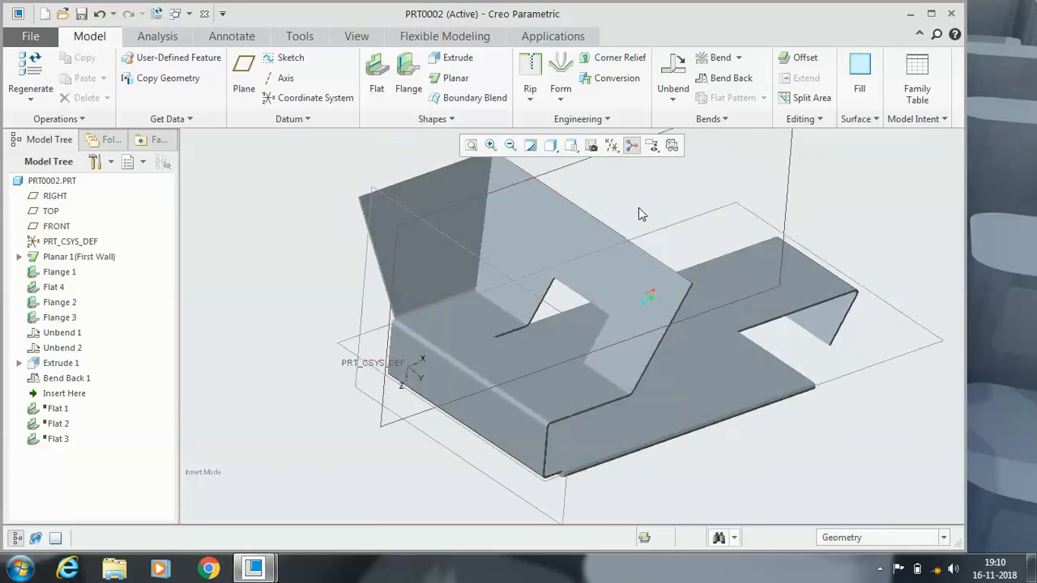
Unbend only the short bend of the re-bent two-edge flange, removing all other bends from the bent geometry
left_click(673, 93)
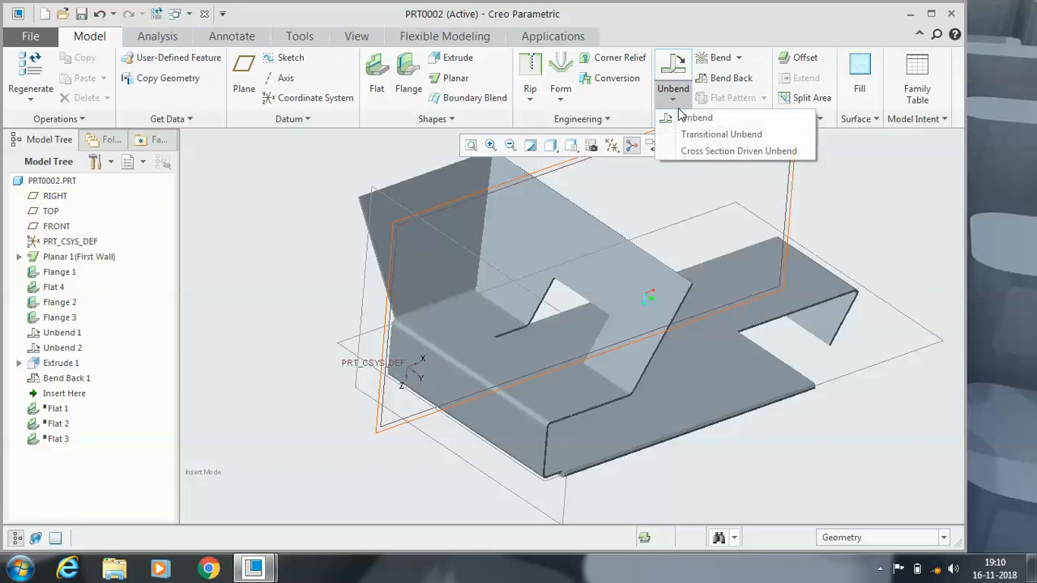
left_click(696, 119)
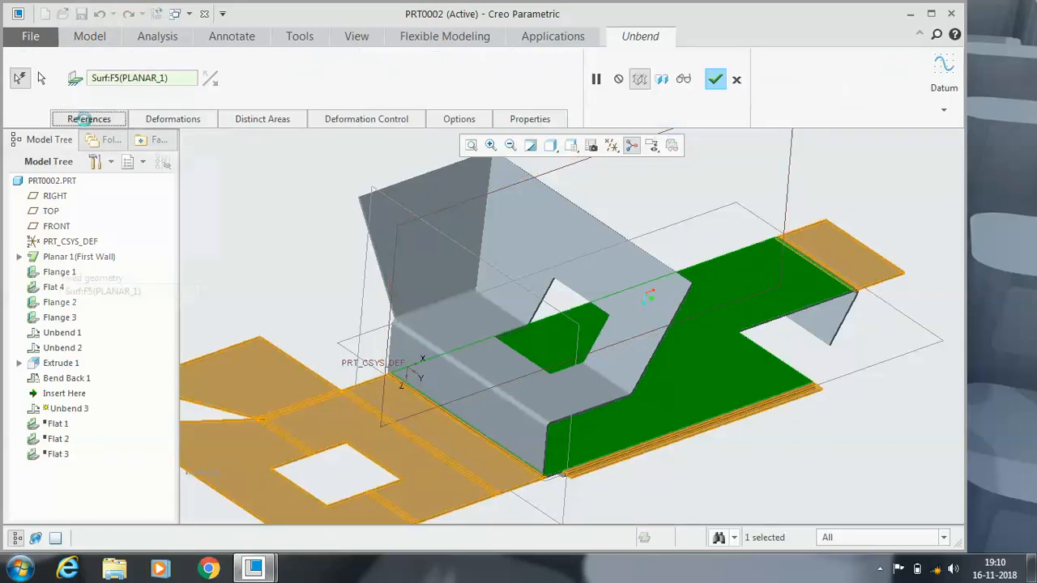
left_click(89, 119)
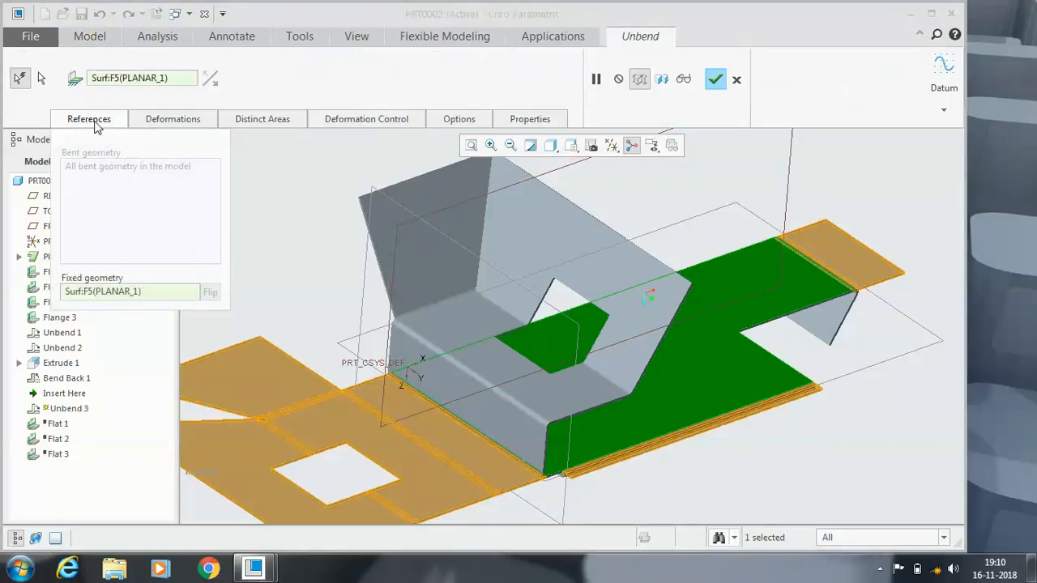
left_click(41, 78)
right_click(104, 192)
left_click(162, 227)
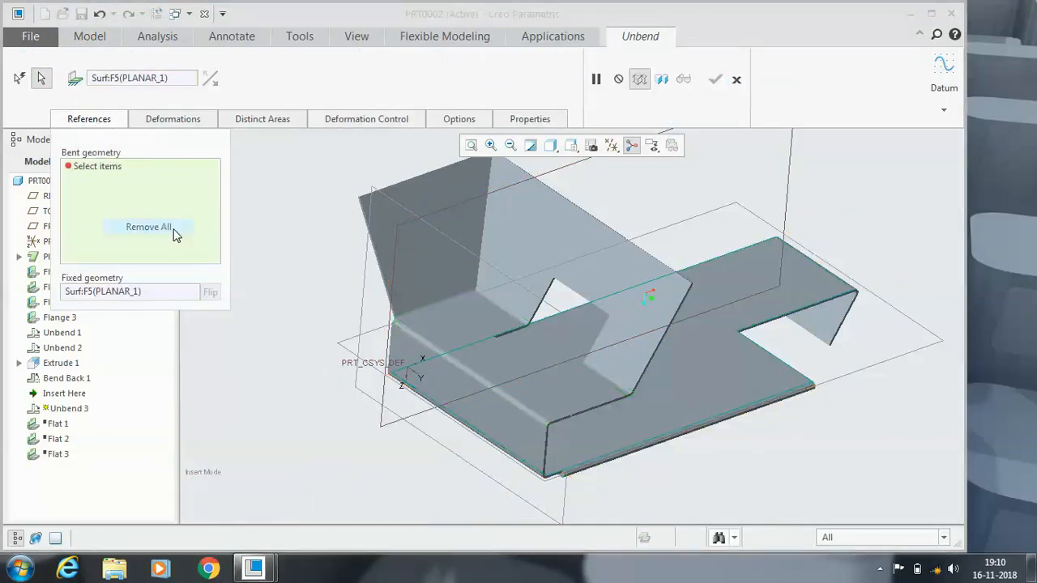
left_click(452, 303)
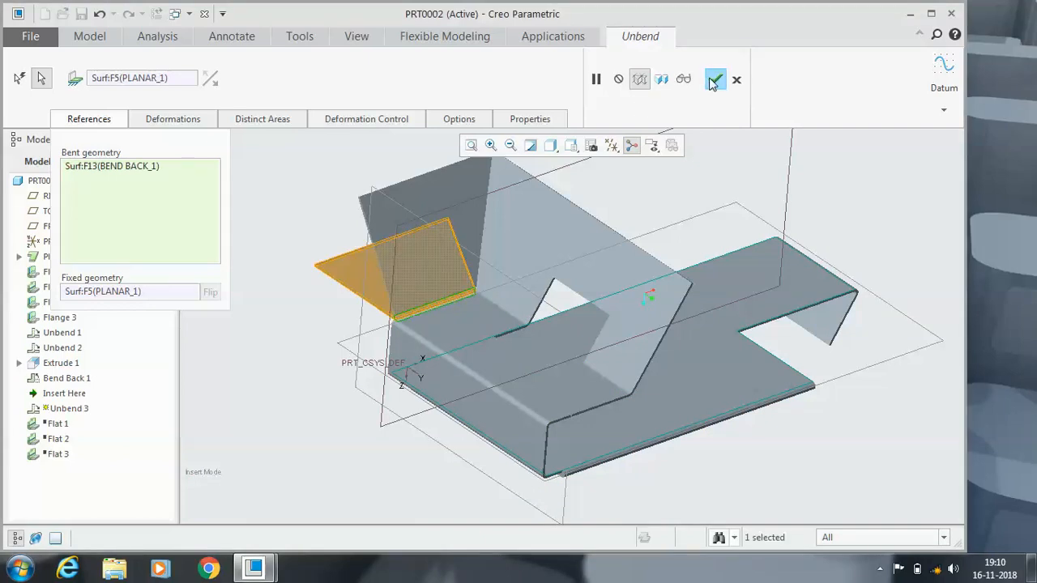
left_click(712, 80)
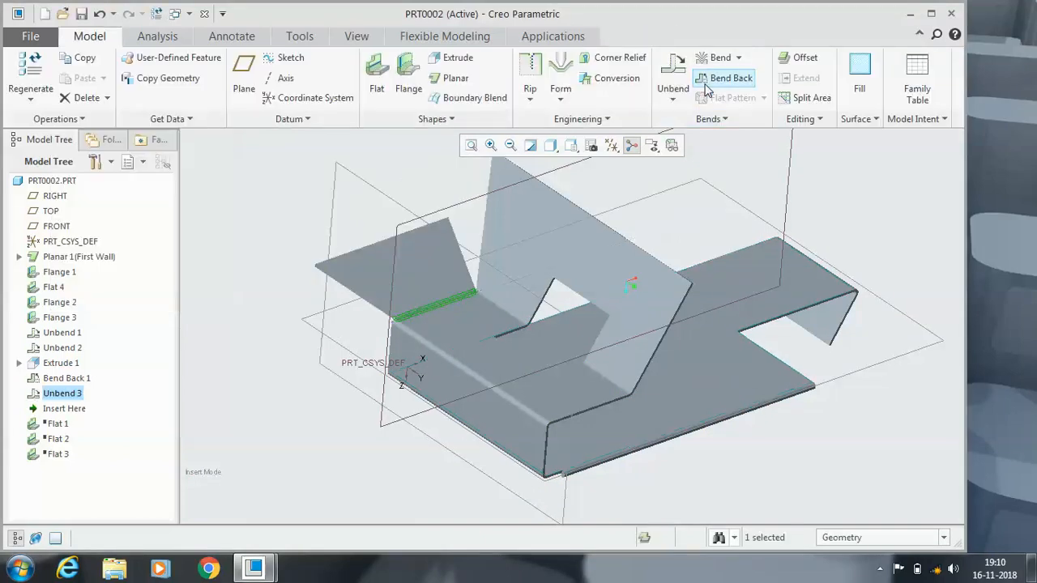
Sketch two nested rectangles and a third one overlapping their lower ends across the flattened short bend for an extruded cut
left_click(451, 58)
left_click(436, 316)
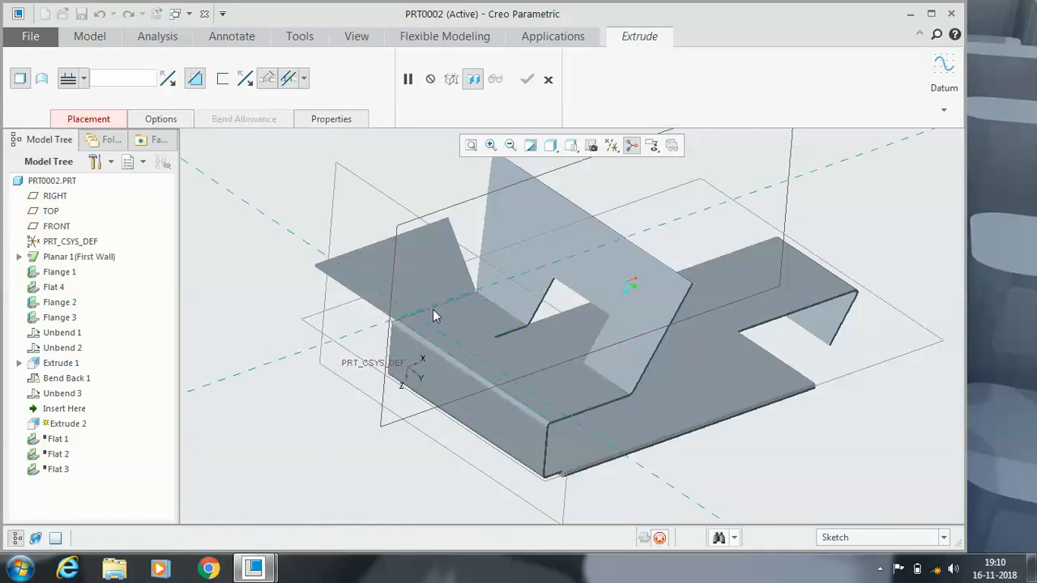
left_click(286, 78)
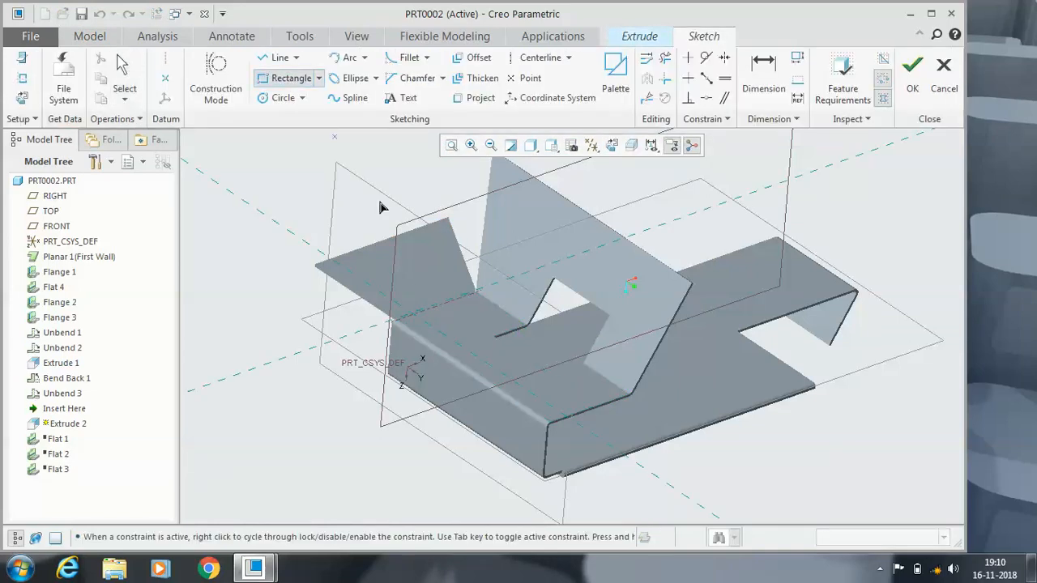
left_click(381, 272)
left_click(484, 322)
left_click(363, 274)
left_click(500, 325)
scroll(486, 328, "up", 3)
left_click(349, 307)
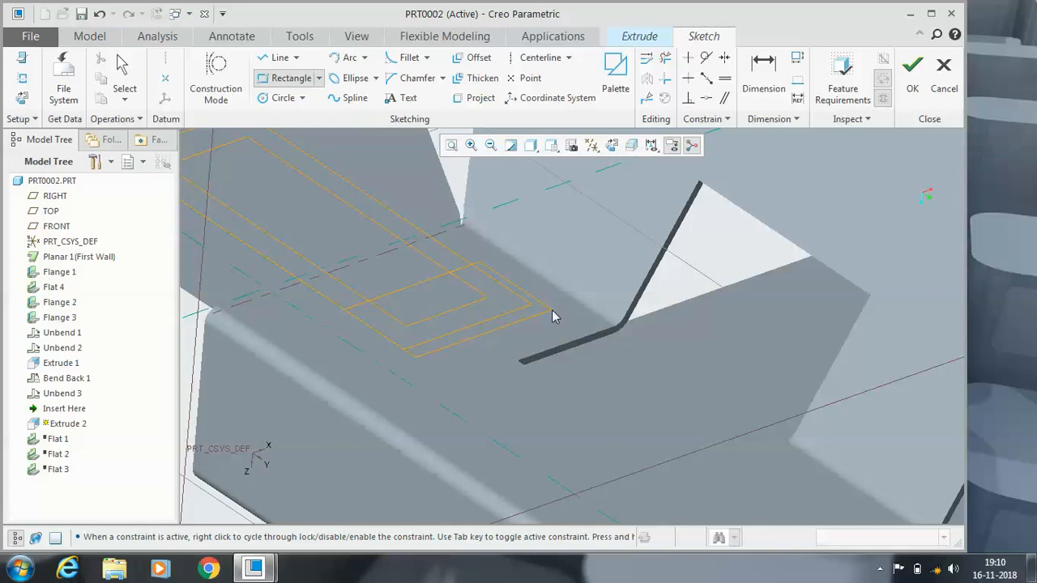
Trim the overlapping rectangles into a U-shaped slot profile and complete the extruded cut through the flattened wall
left_click(665, 57)
mouse_move(551, 261)
left_mouse_down()
mouse_move(463, 323)
mouse_move(502, 293)
mouse_move(519, 335)
mouse_move(387, 348)
mouse_move(409, 318)
mouse_move(408, 289)
mouse_move(483, 291)
mouse_move(486, 282)
left_mouse_up()
scroll(420, 316, "down", 5)
left_click_drag(347, 372, 343, 370)
scroll(343, 371, "up", 5)
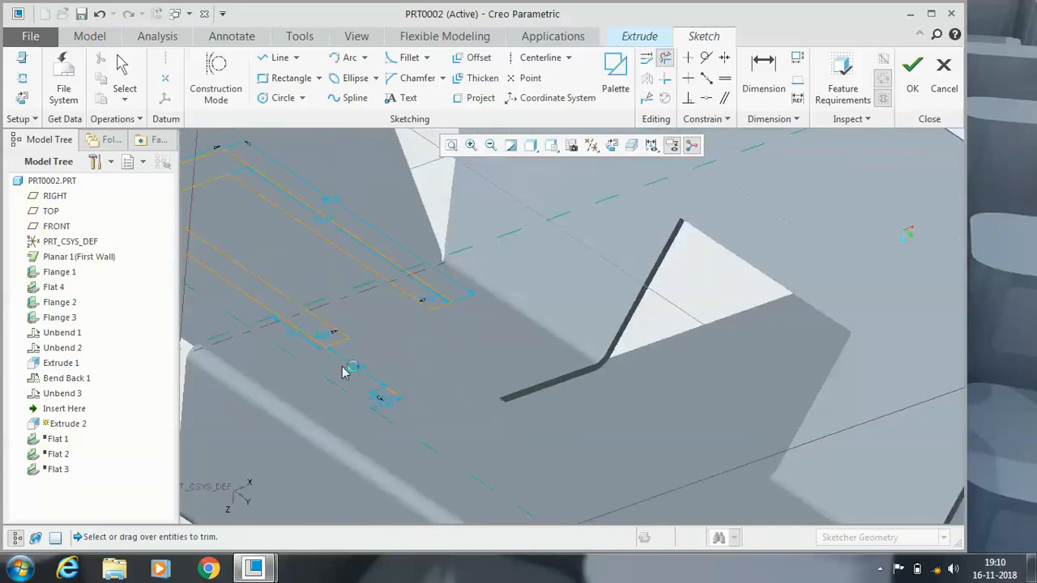
scroll(370, 396, "down", 5)
left_click_drag(314, 294, 369, 279)
scroll(392, 329, "up", 5)
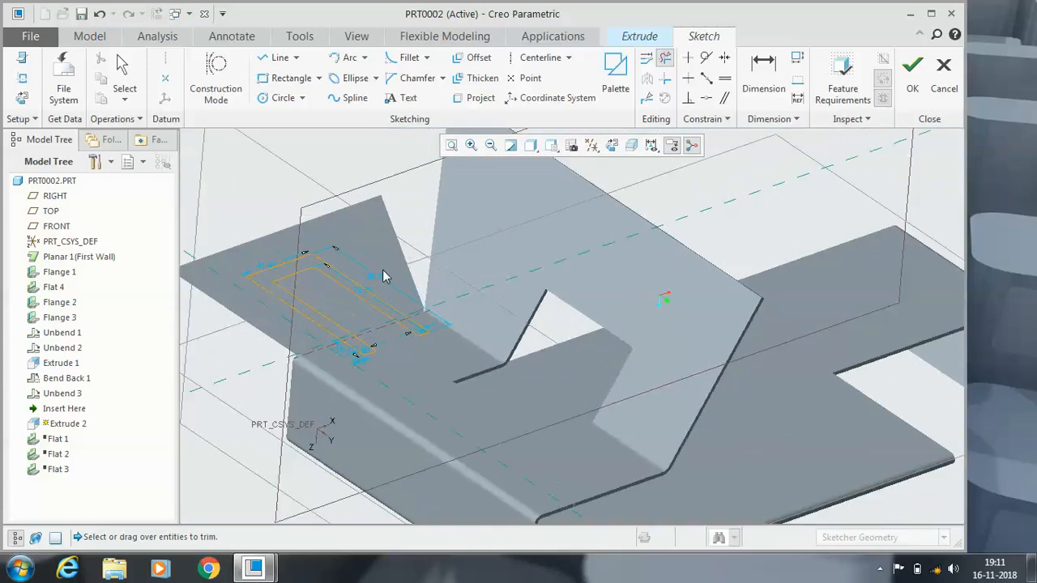
left_click(921, 88)
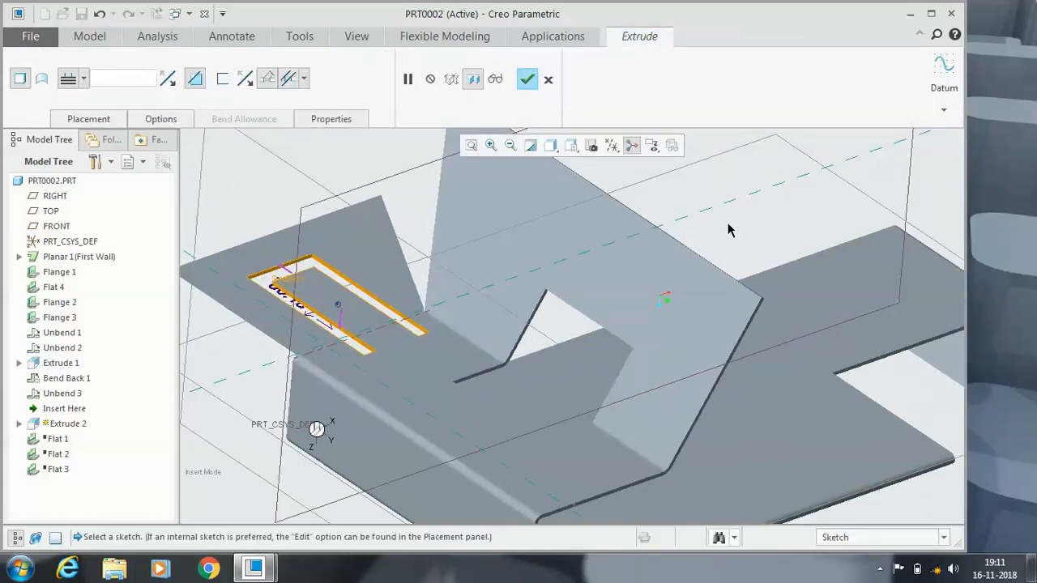
left_click(527, 79)
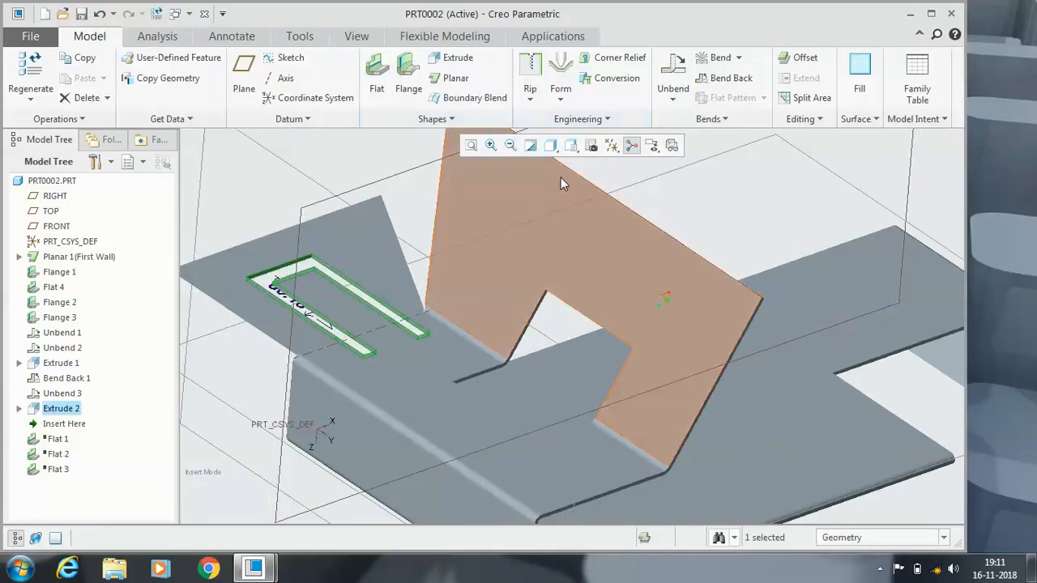
Bend back the flattened slotted wall, setting Contour 1 to Keep flat in the bend control
left_click(732, 78)
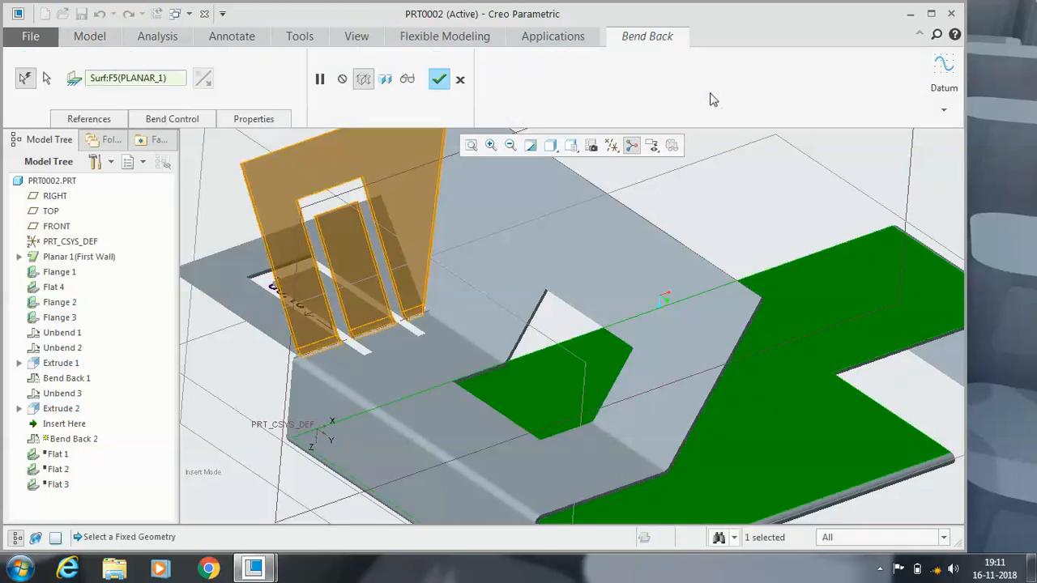
left_click(184, 119)
left_click(271, 176)
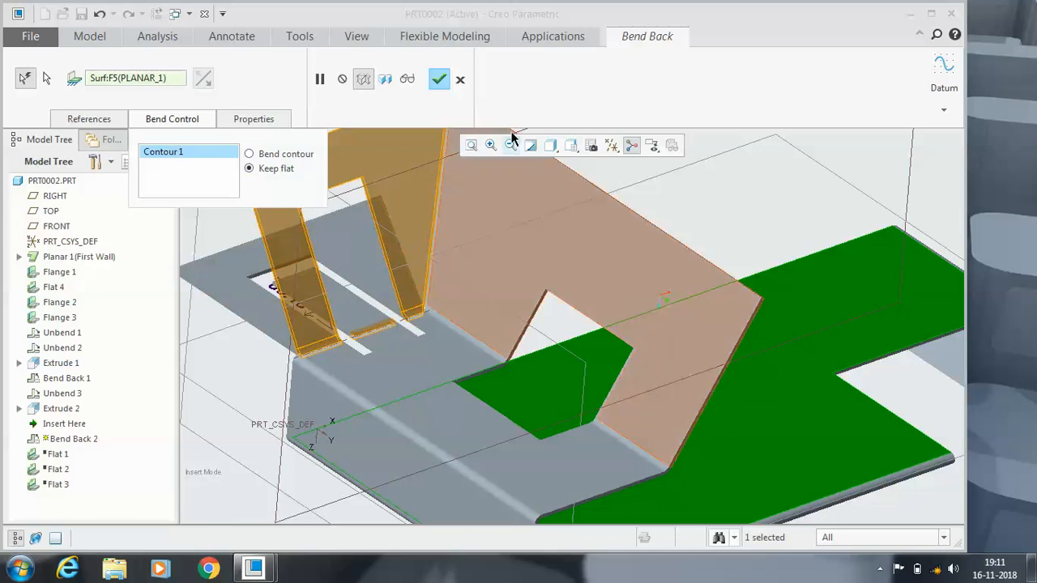
left_click(440, 80)
Examine the bent-back wall and the tongue kept flat inside the U-shaped slot from several angles
middle_click_drag(710, 215, 681, 235)
left_click(468, 301)
scroll(576, 243, "up", 5)
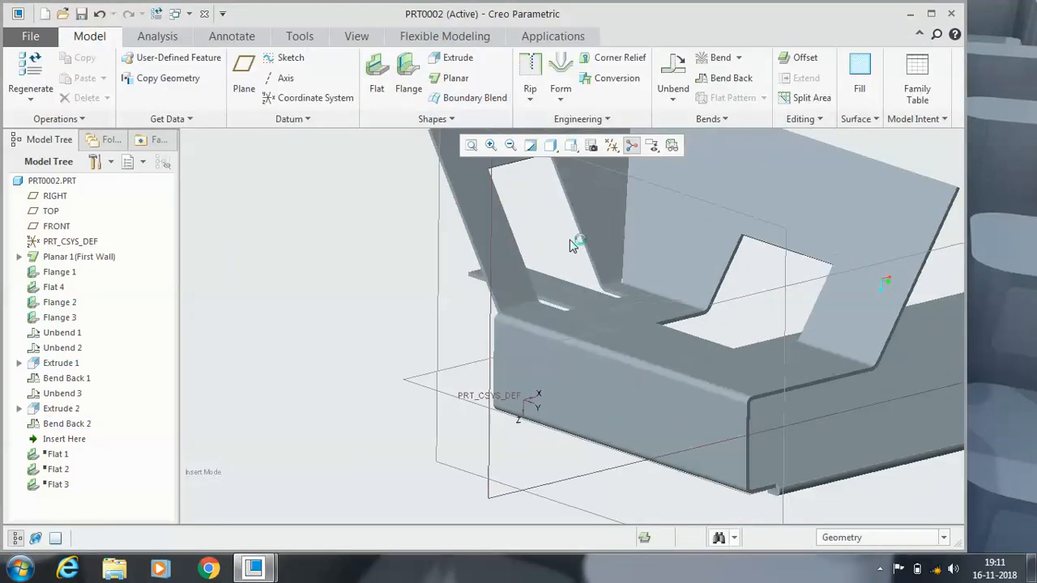
middle_click_drag(578, 253, 576, 280)
scroll(574, 280, "up", 3)
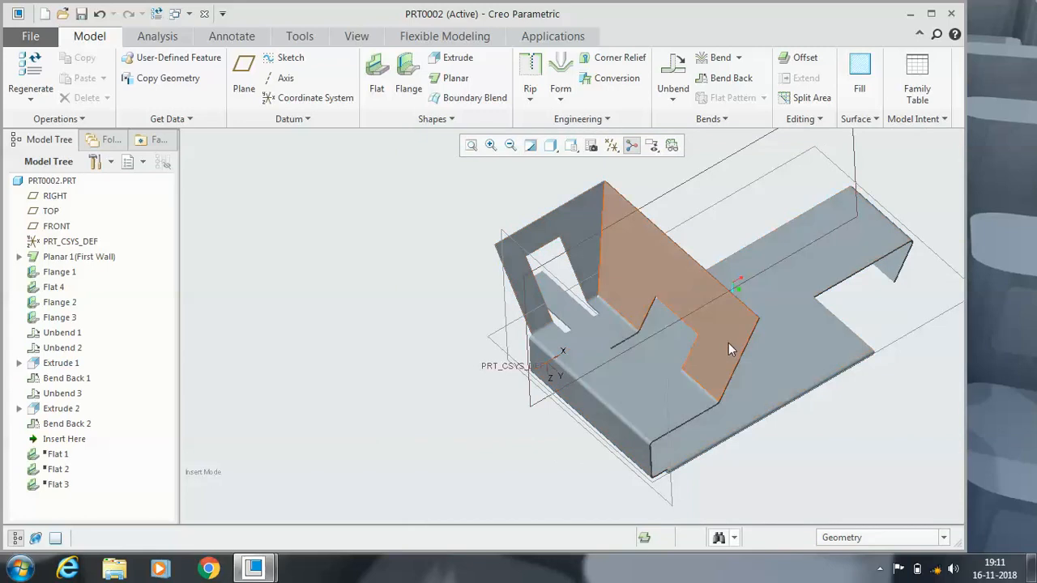
scroll(728, 343, "up", 2)
scroll(790, 355, "up", 2)
middle_click_drag(731, 313, 675, 274)
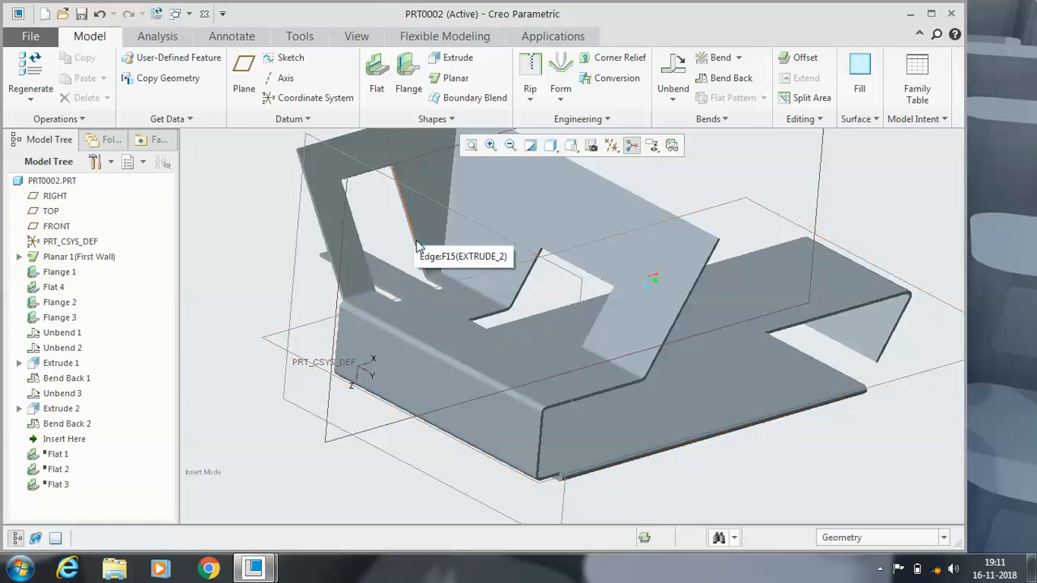
key("ctrl+d")
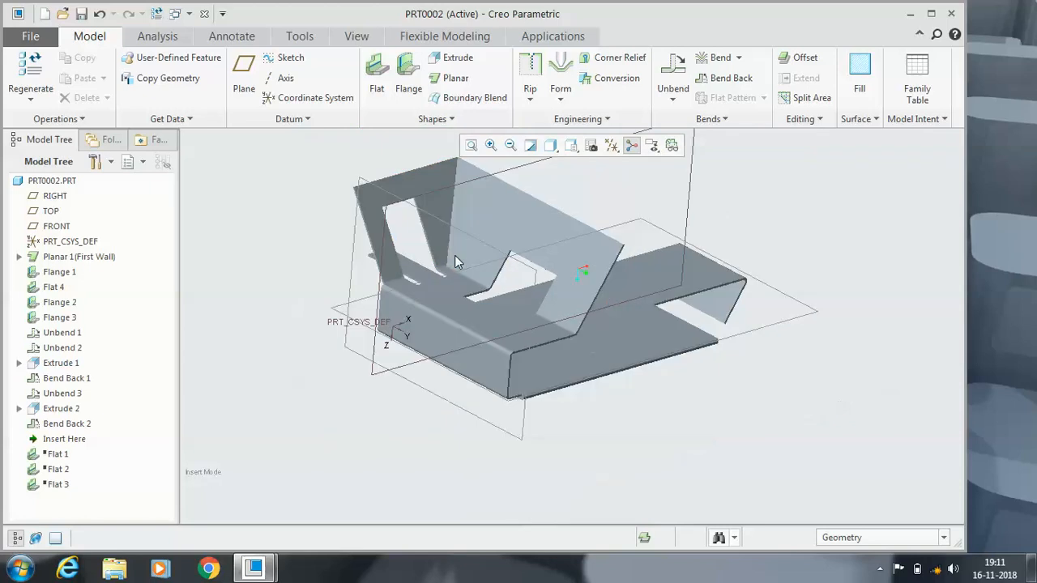
scroll(484, 249, "down", 2)
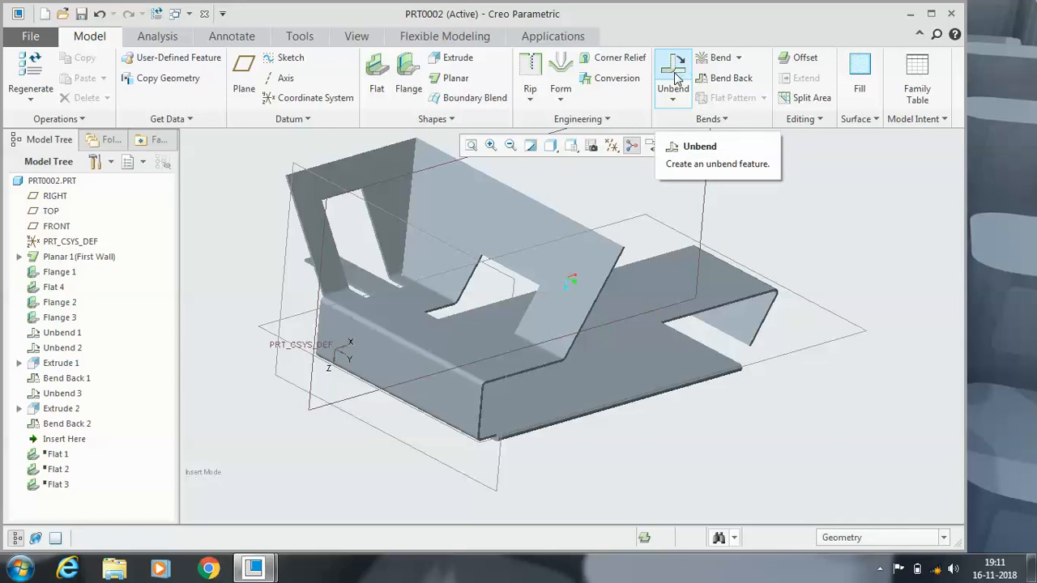
Start a bend on the large sloped wall, placing a diagonal bend line about 79 and 47 along two edges from its free corner
left_click(740, 59)
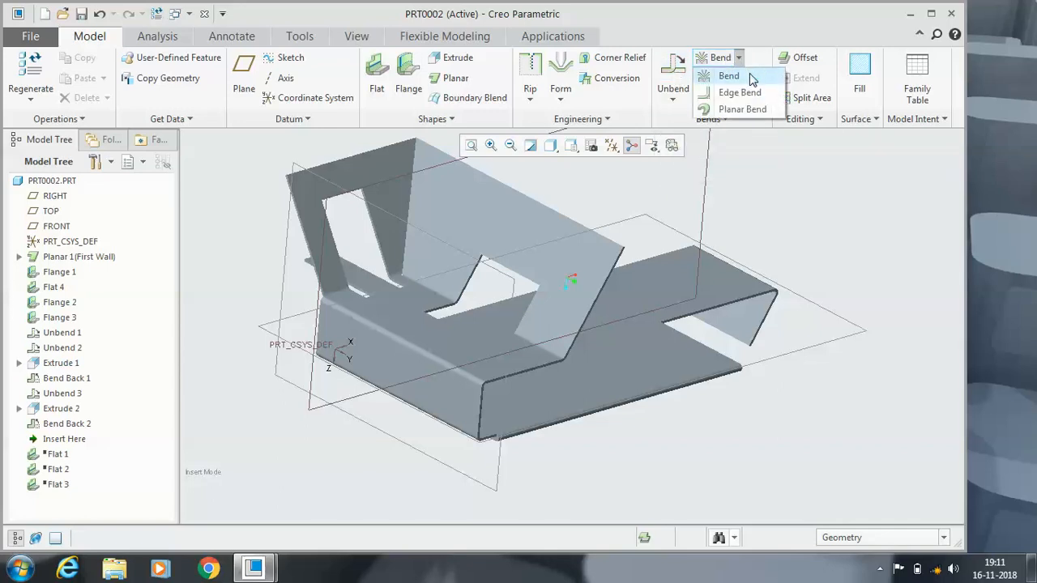
left_click(748, 76)
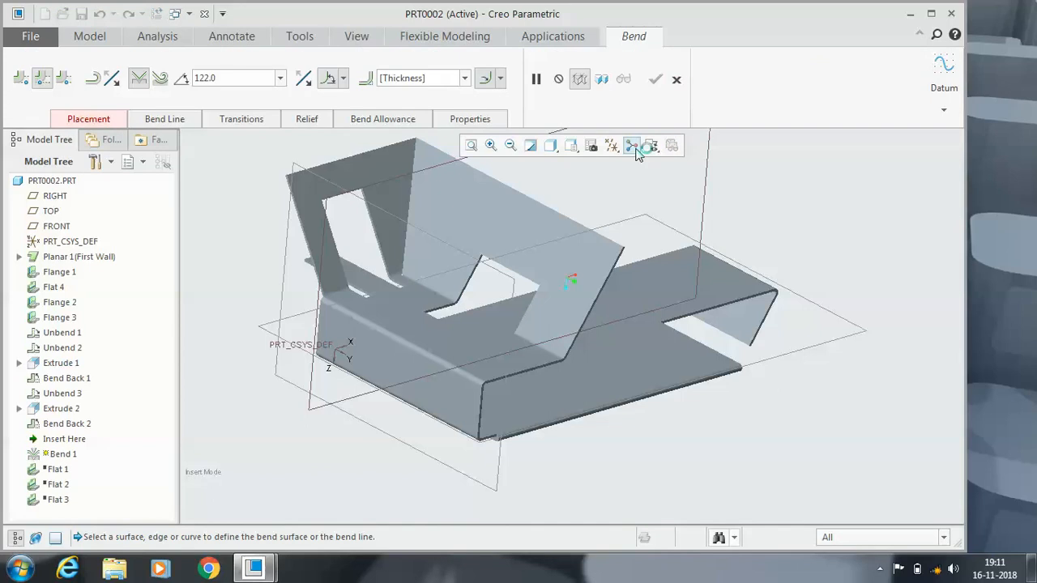
scroll(505, 158, "down", 2)
left_click(572, 264)
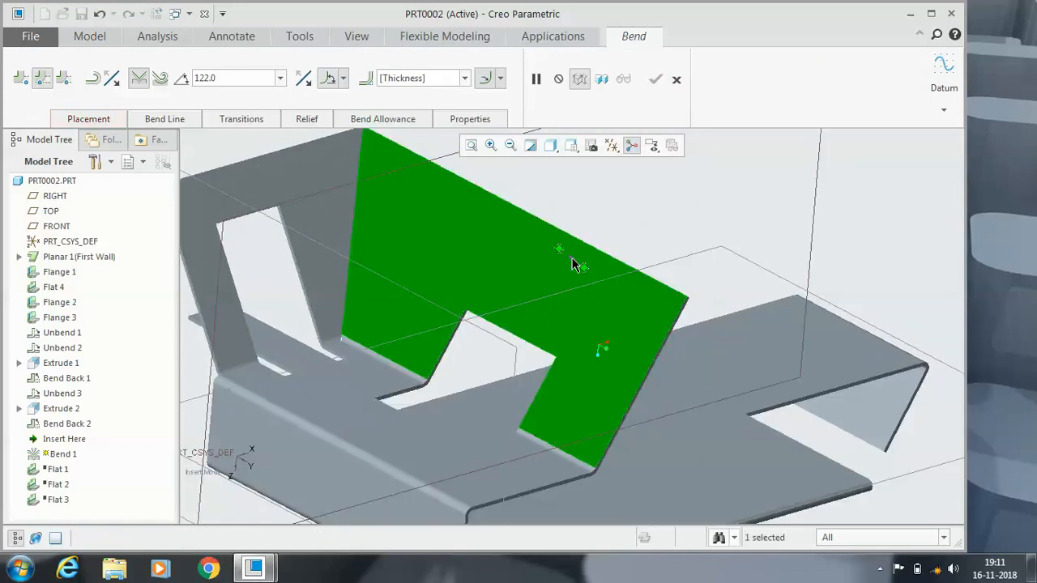
left_click_drag(609, 309, 641, 390)
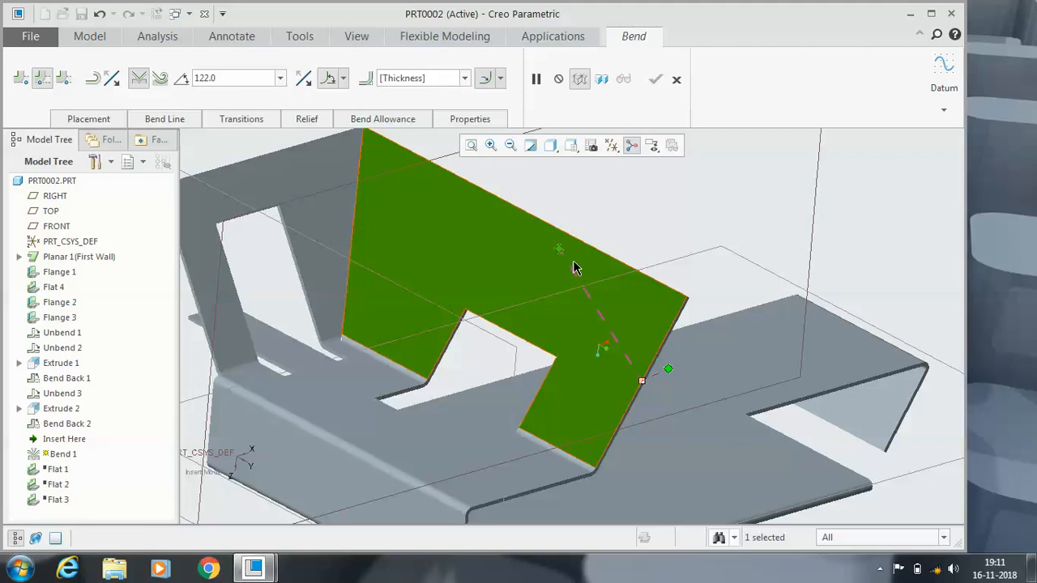
left_click_drag(559, 256, 581, 242)
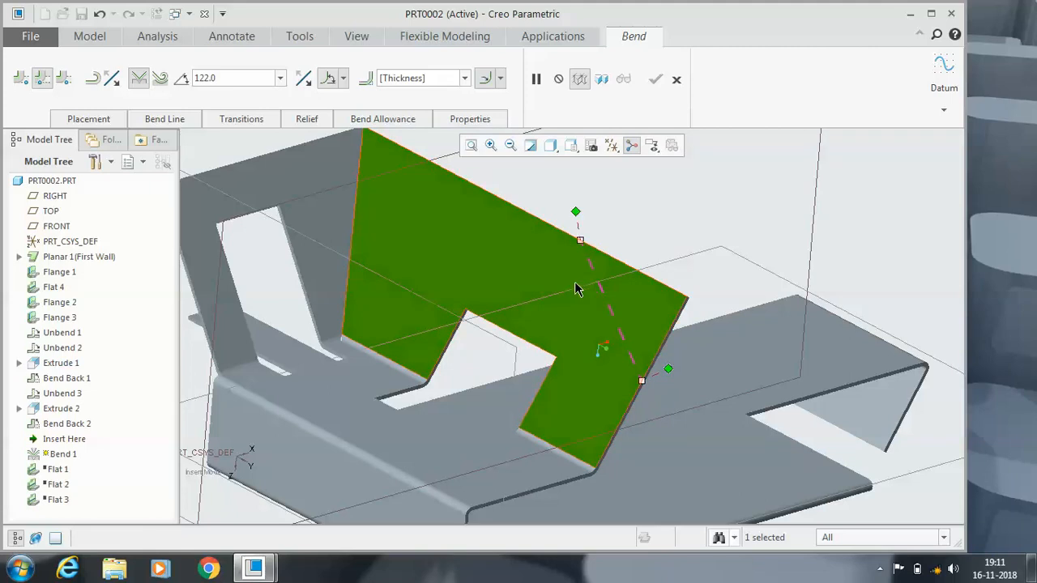
left_click_drag(669, 368, 688, 302)
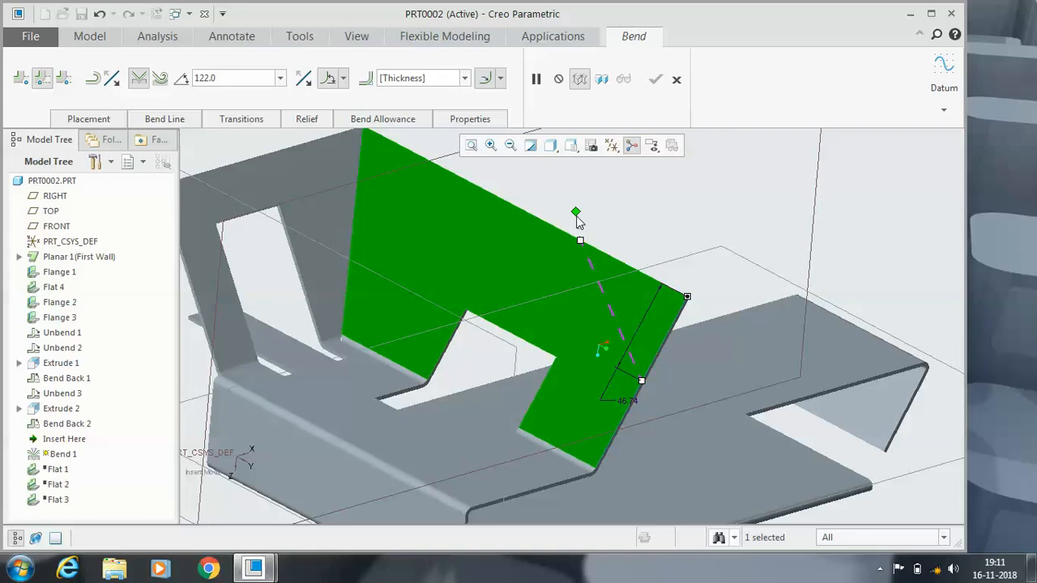
left_click_drag(696, 299, 688, 299)
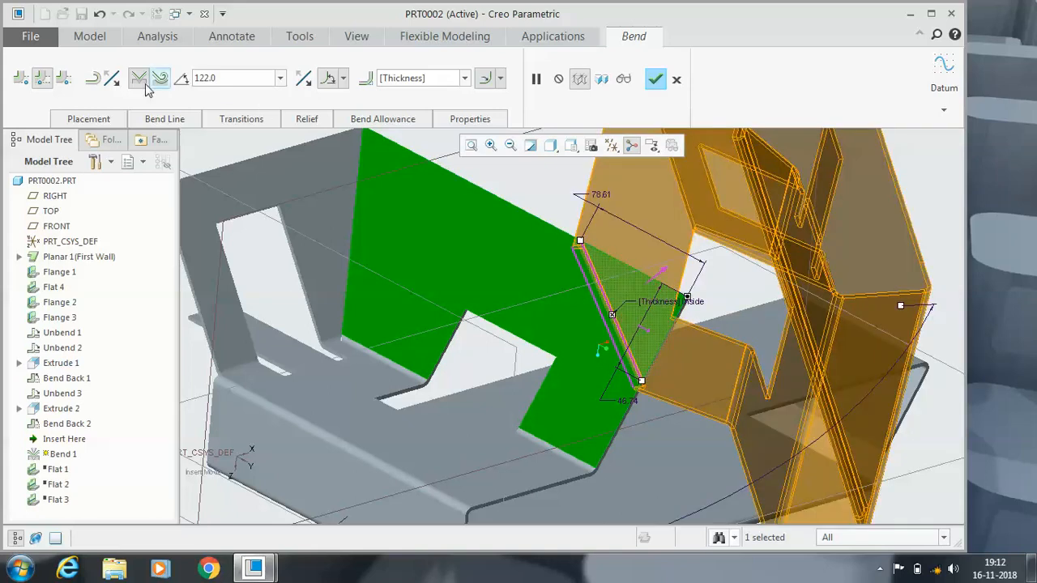
Flip the fixed side so only the triangular corner of the large wall folds, and complete the bend at 122.0°
left_click(111, 79)
middle_click_drag(585, 214, 528, 228)
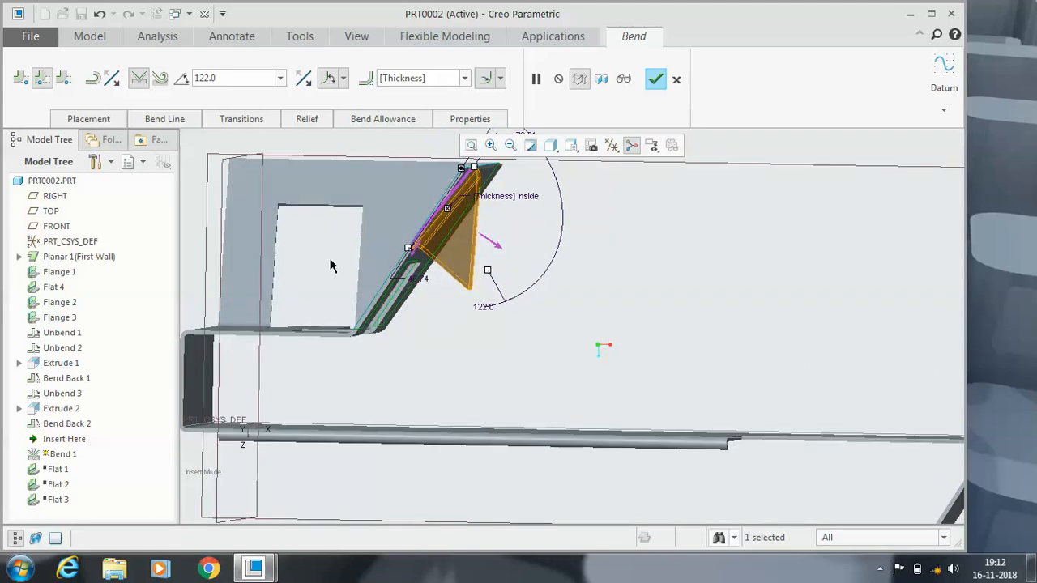
middle_click_drag(544, 281, 547, 296)
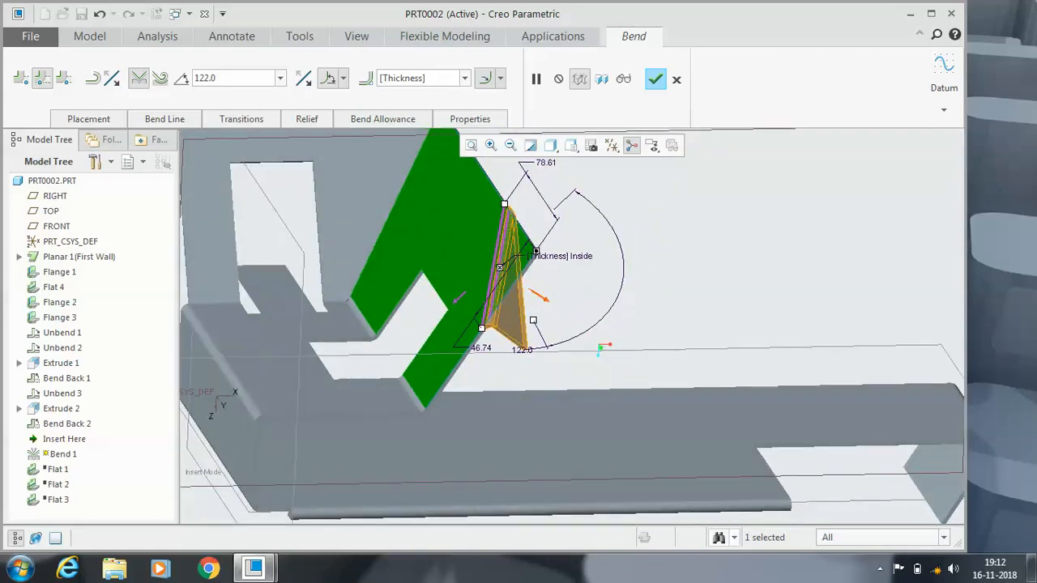
left_click(440, 242)
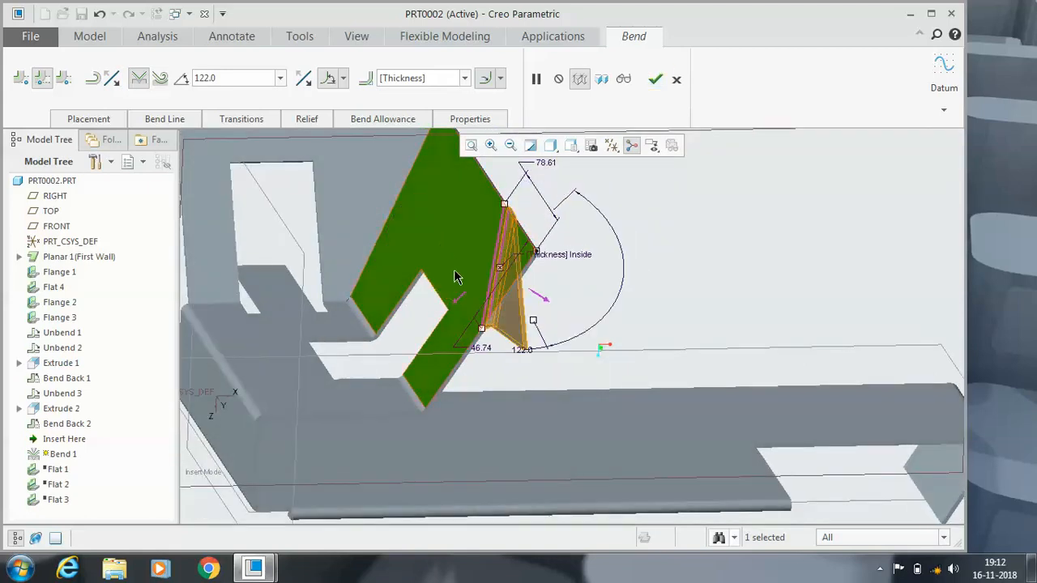
left_click(462, 298)
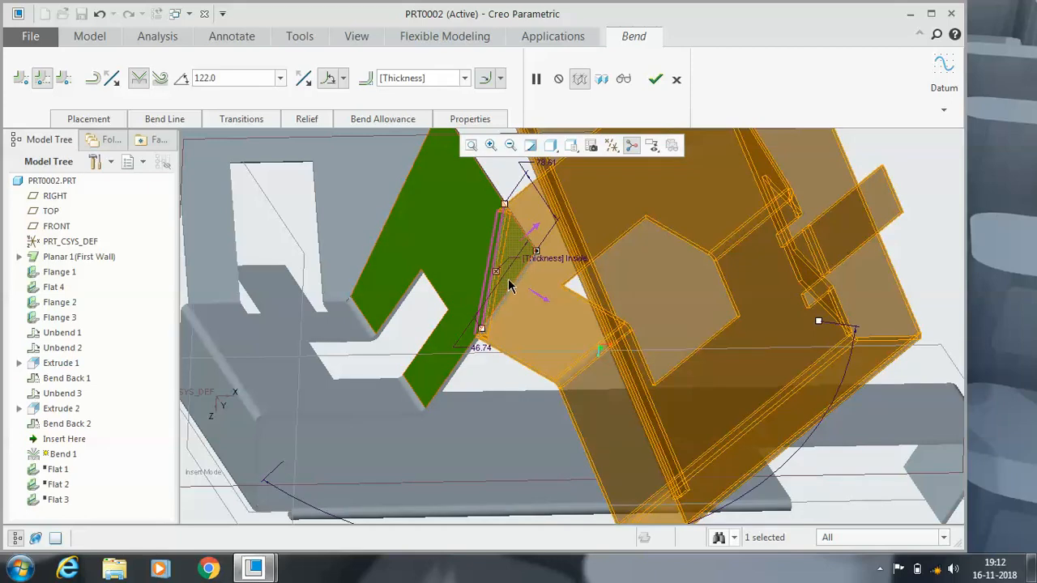
left_click(537, 225)
mouse_move(616, 245)
middle_mouse_down()
mouse_move(608, 222)
mouse_move(648, 288)
mouse_move(597, 297)
mouse_move(572, 287)
mouse_move(599, 343)
mouse_move(618, 226)
middle_mouse_up()
double_click(234, 78)
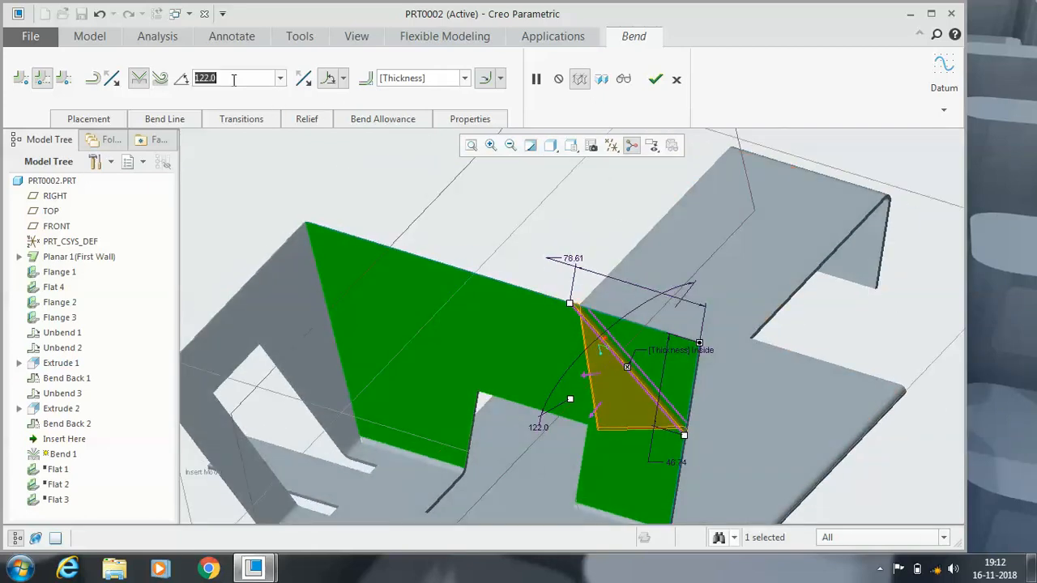
left_click(656, 79)
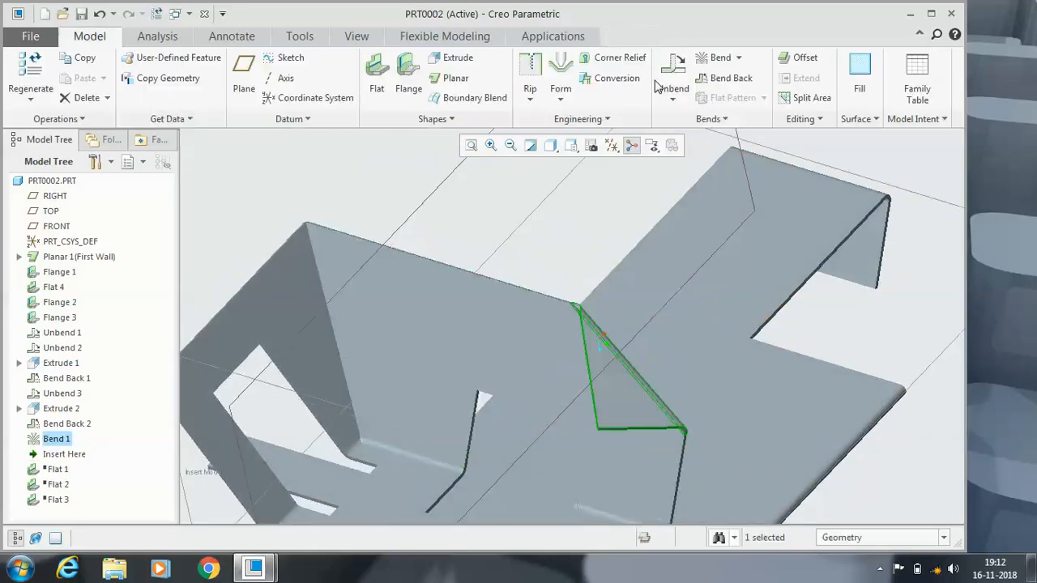
Start another bend on the slotted wall, placing a diagonal bend line about 97 and 59 along two edges from its upper outer corner
scroll(507, 228, "down", 5)
middle_click_drag(507, 228, 484, 203)
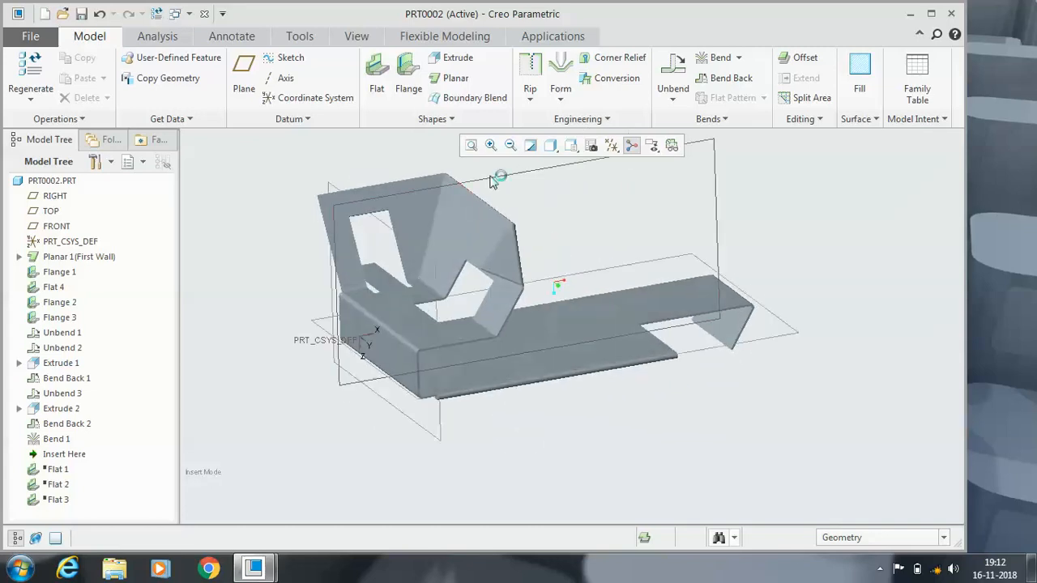
left_click(720, 58)
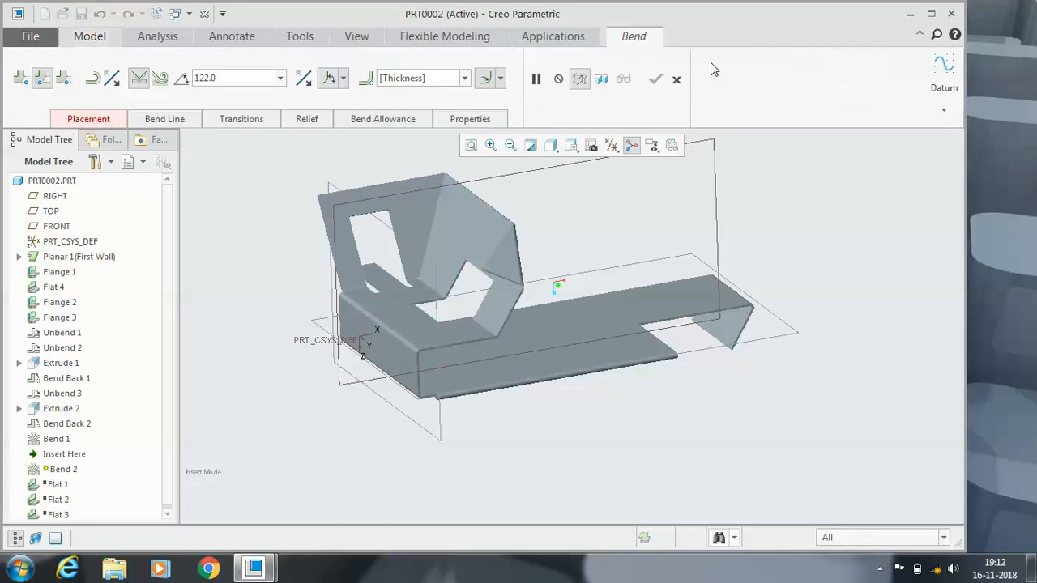
left_click(427, 197)
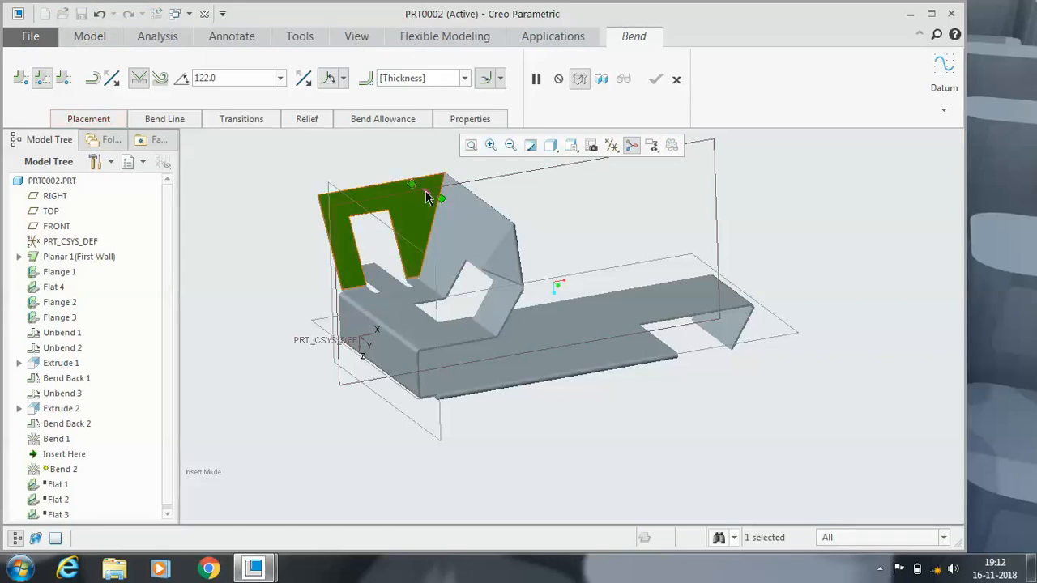
left_click_drag(412, 186, 336, 253)
left_click_drag(442, 203, 318, 201)
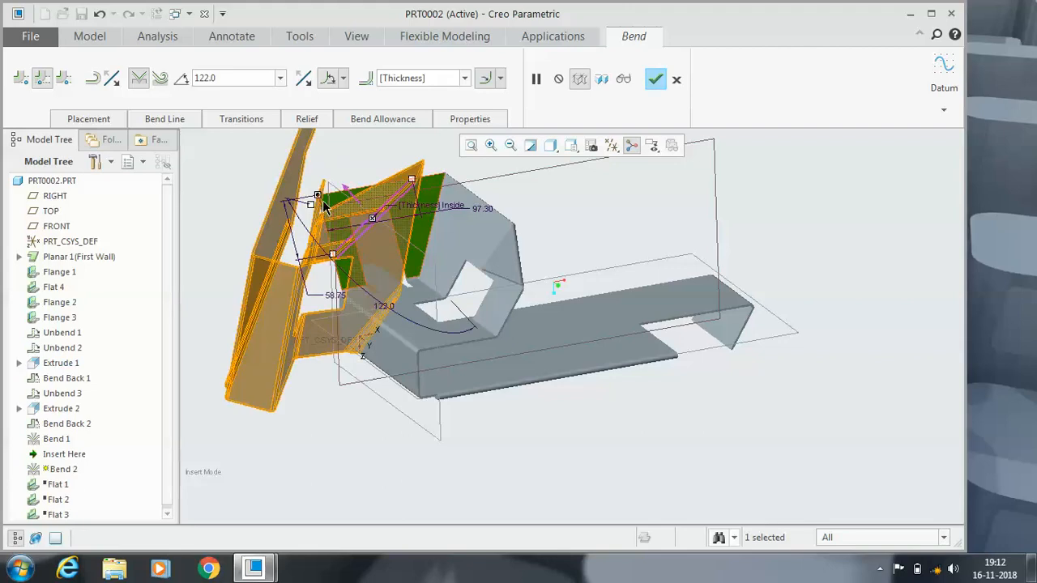
Flip the fixed side so the slotted wall's upper corner folds, complete the bend at 122.0° and inspect the result
left_click(117, 77)
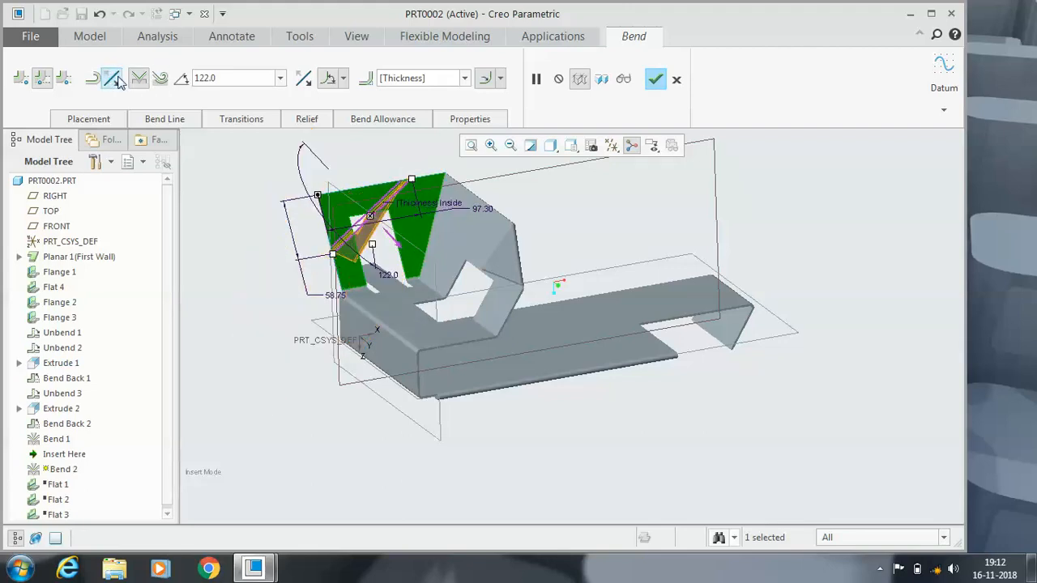
middle_click_drag(287, 176, 312, 179)
scroll(313, 186, "up", 5)
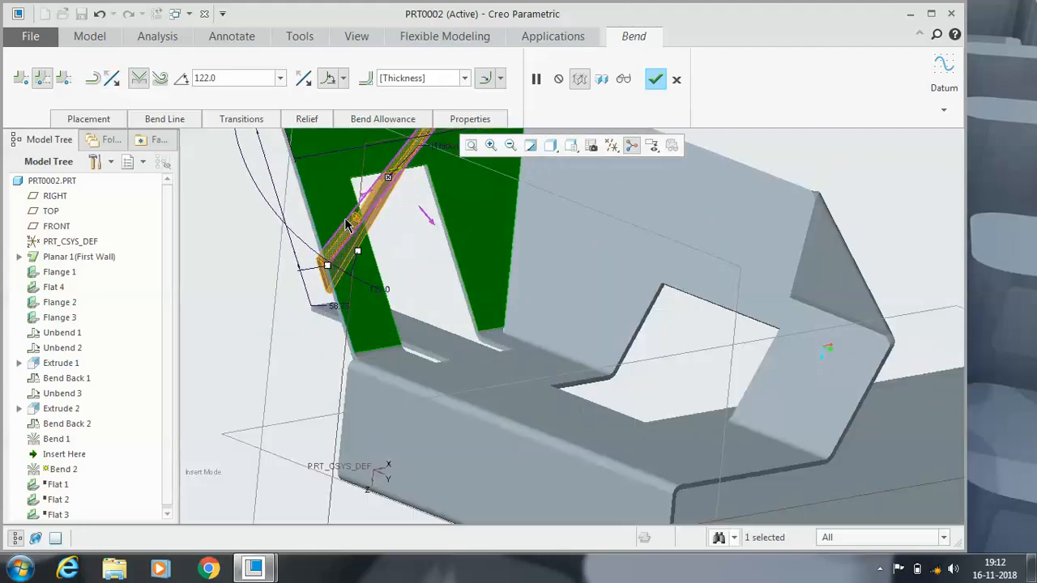
scroll(361, 217, "down", 3)
middle_click_drag(357, 222, 429, 191)
left_click(656, 79)
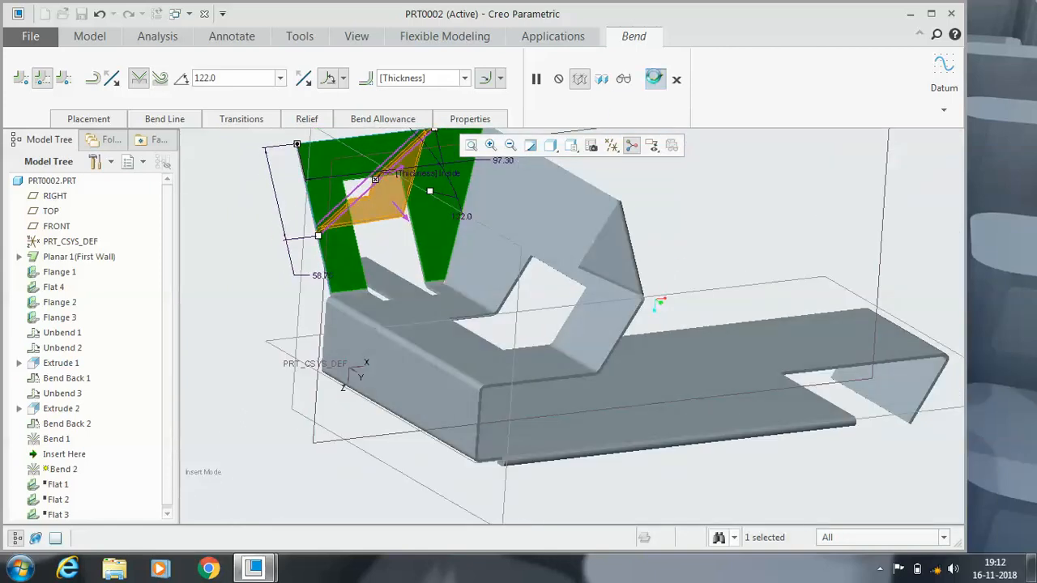
middle_click_drag(669, 178, 625, 218)
scroll(601, 195, "up", 3)
middle_click_drag(702, 199, 573, 312)
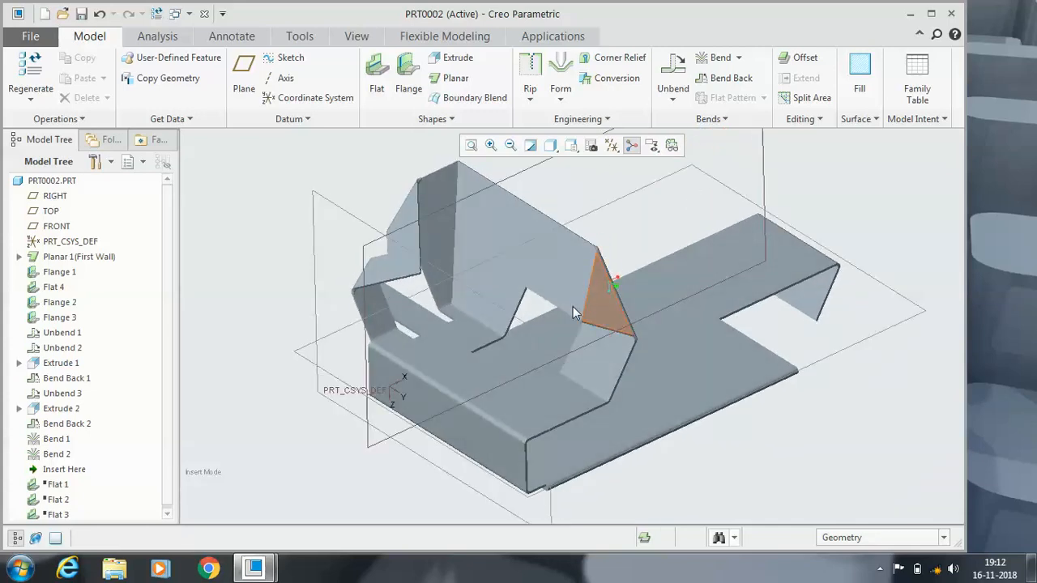
left_click(439, 341)
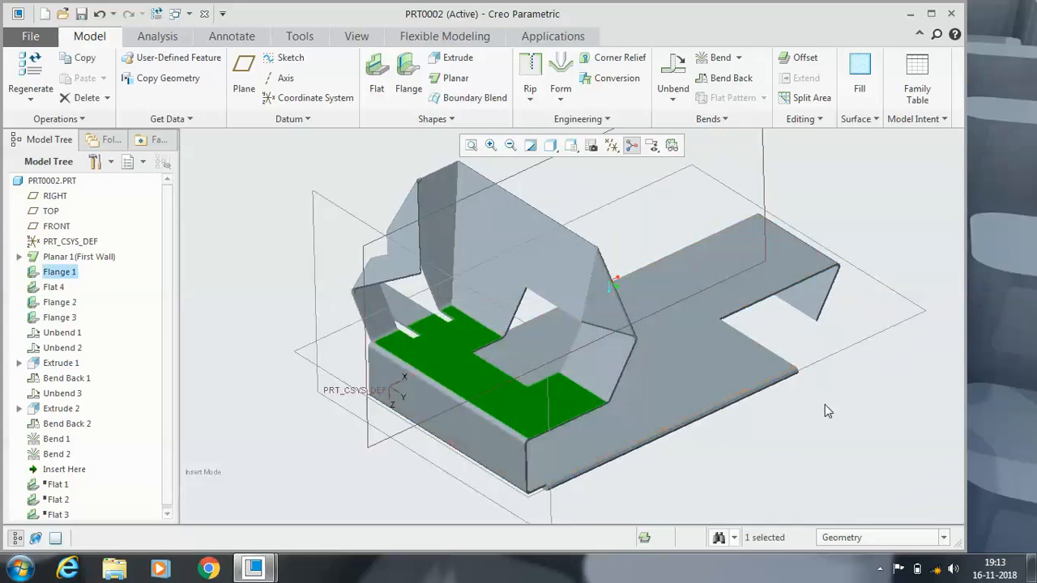
left_click(704, 399)
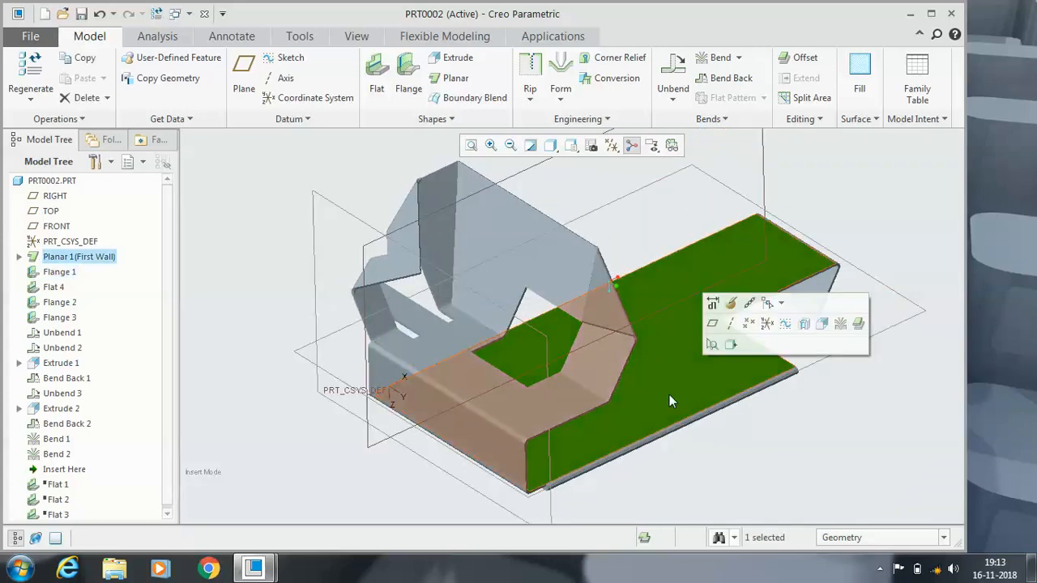
left_click(589, 391)
left_click(843, 430)
scroll(732, 388, "down", 2)
scroll(729, 383, "up", 3)
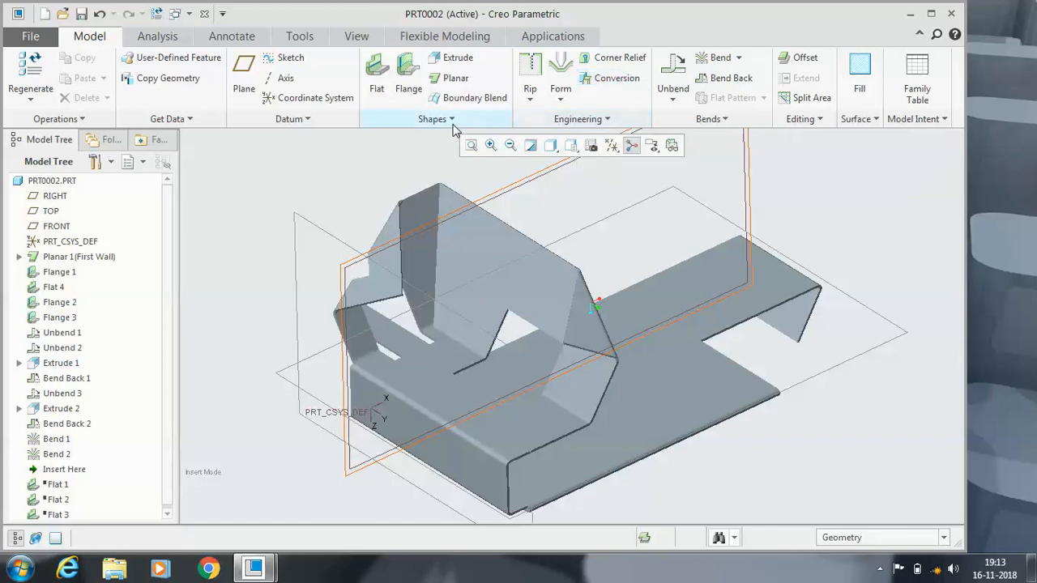
left_click(532, 101)
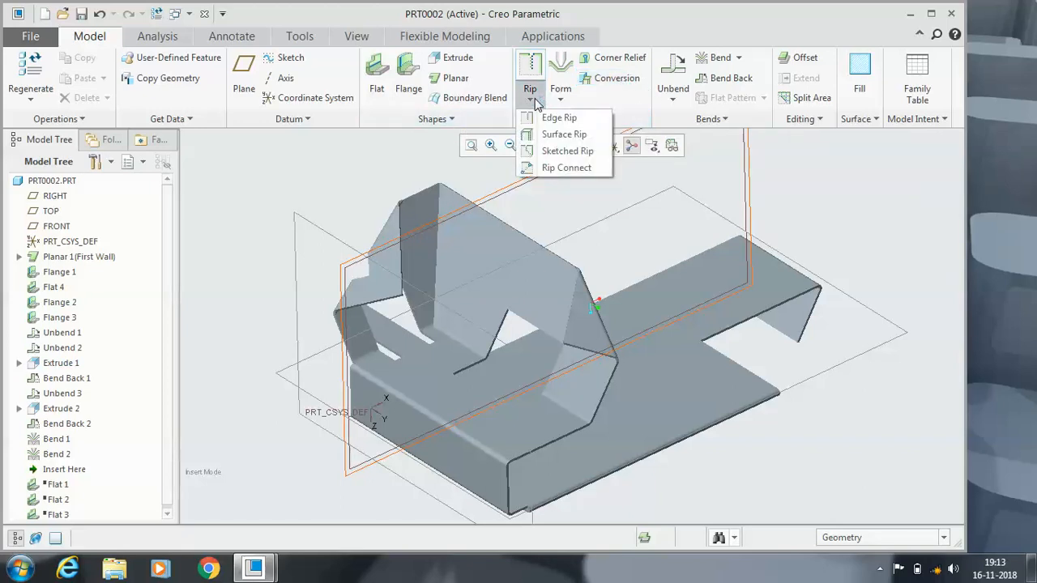
left_click(560, 99)
left_click(567, 101)
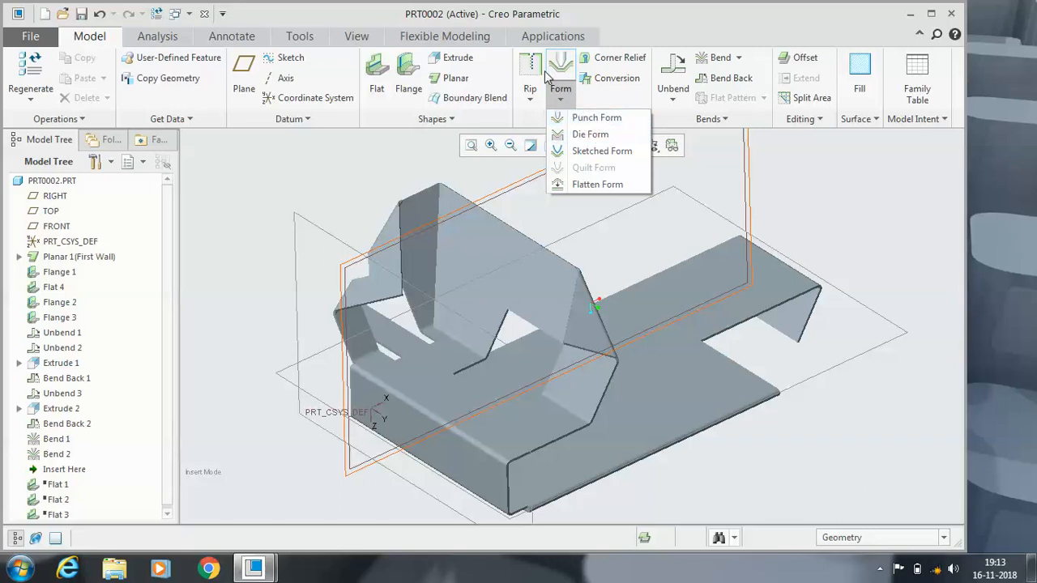
left_click(808, 175)
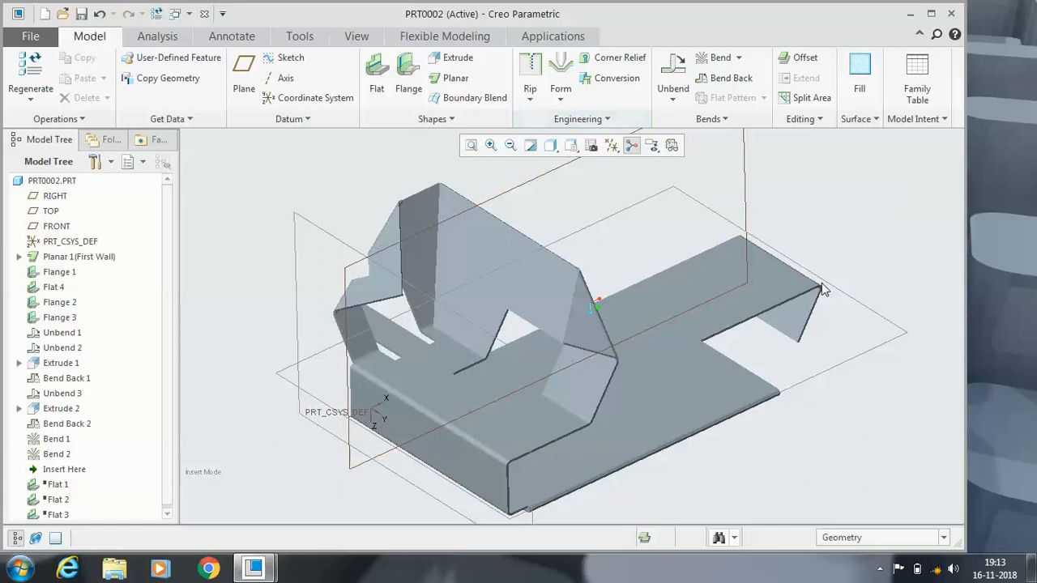
scroll(885, 332, "down", 1)
scroll(883, 325, "up", 2)
scroll(789, 313, "down", 2)
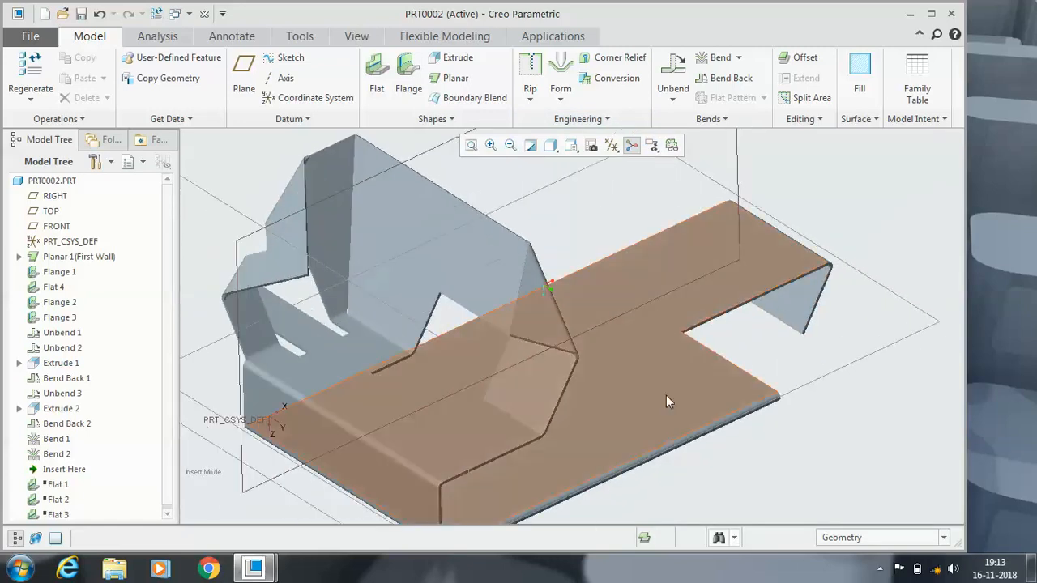
scroll(655, 389, "up", 1)
middle_click_drag(656, 388, 655, 377)
scroll(649, 428, "down", 1)
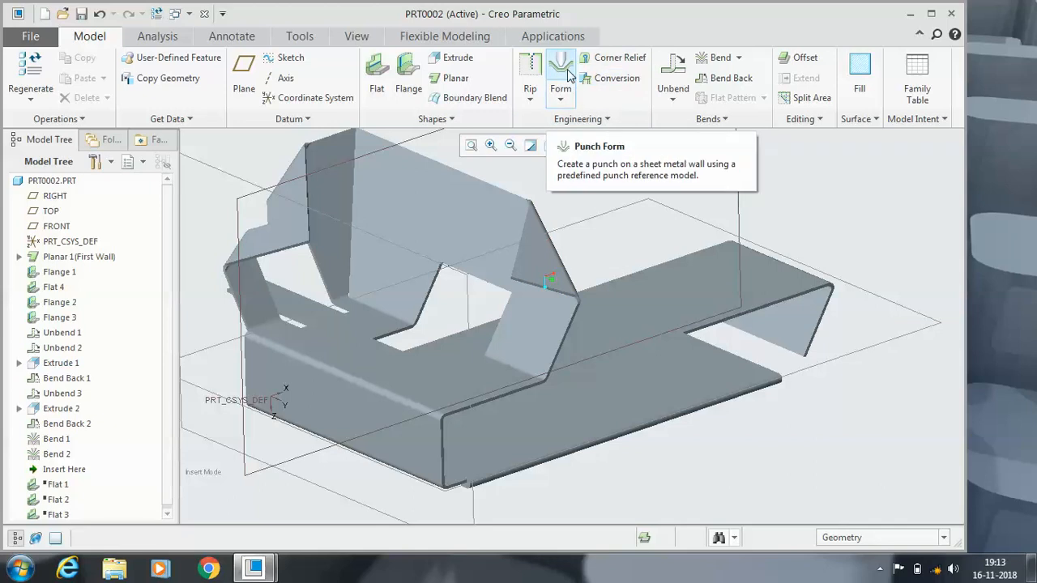
left_click(881, 568)
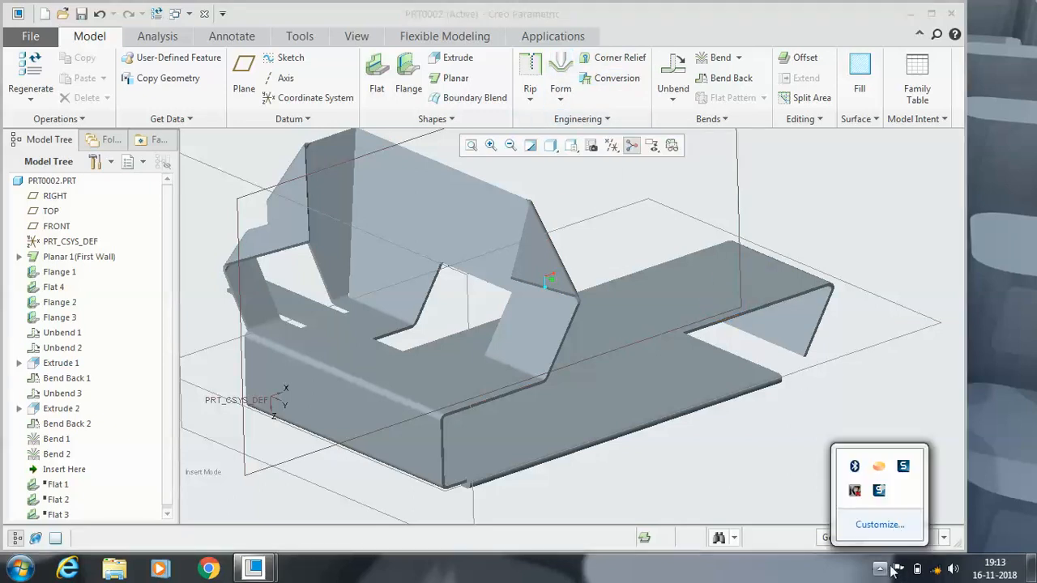